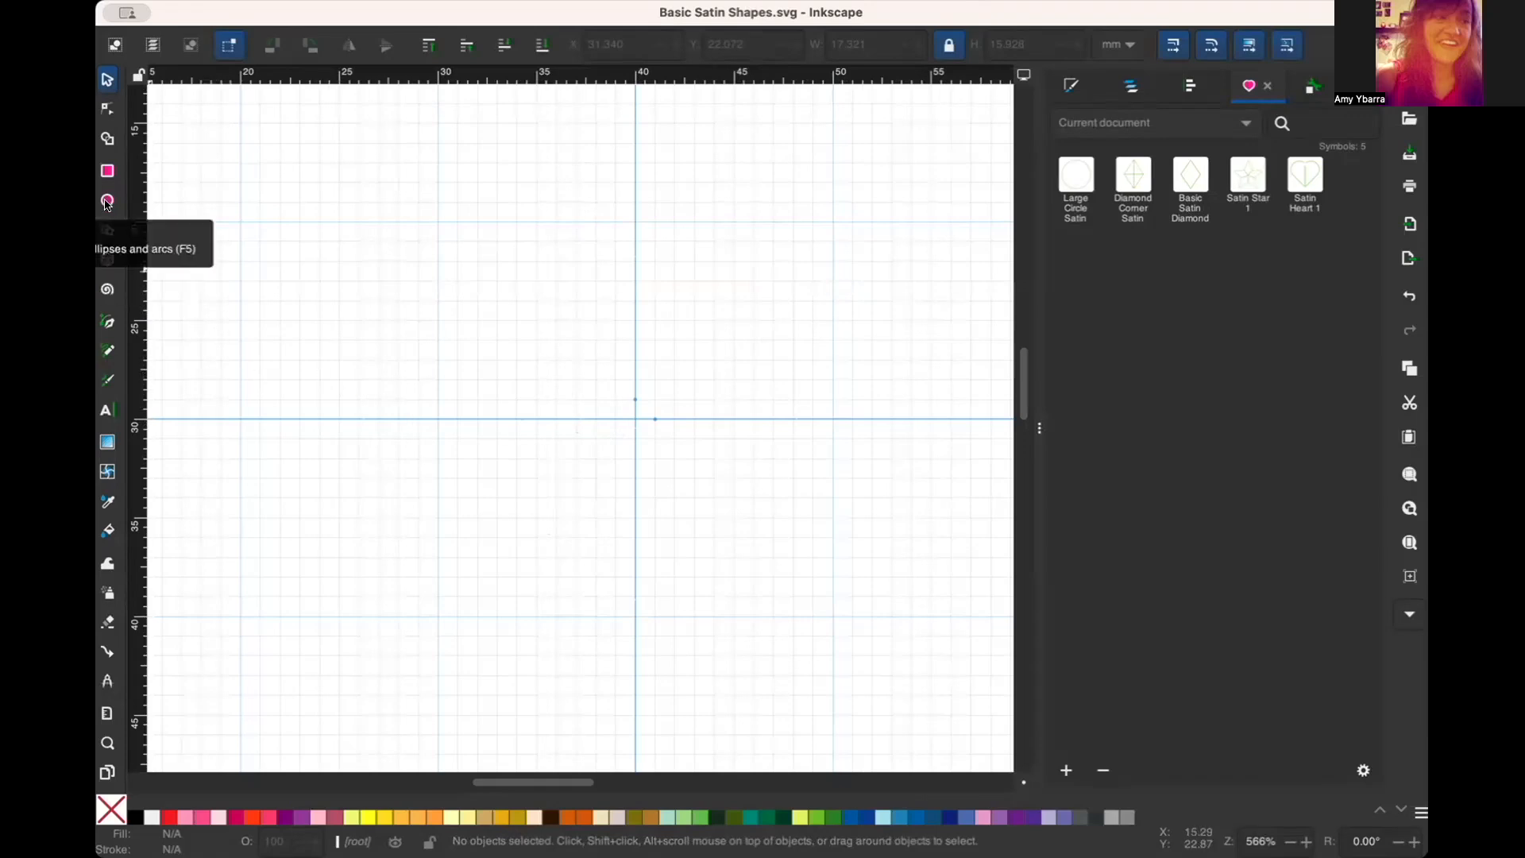
# Draw a circle with a 5 mm radius above the horizontal guide and convert it to a path
pyautogui.click(107, 202)
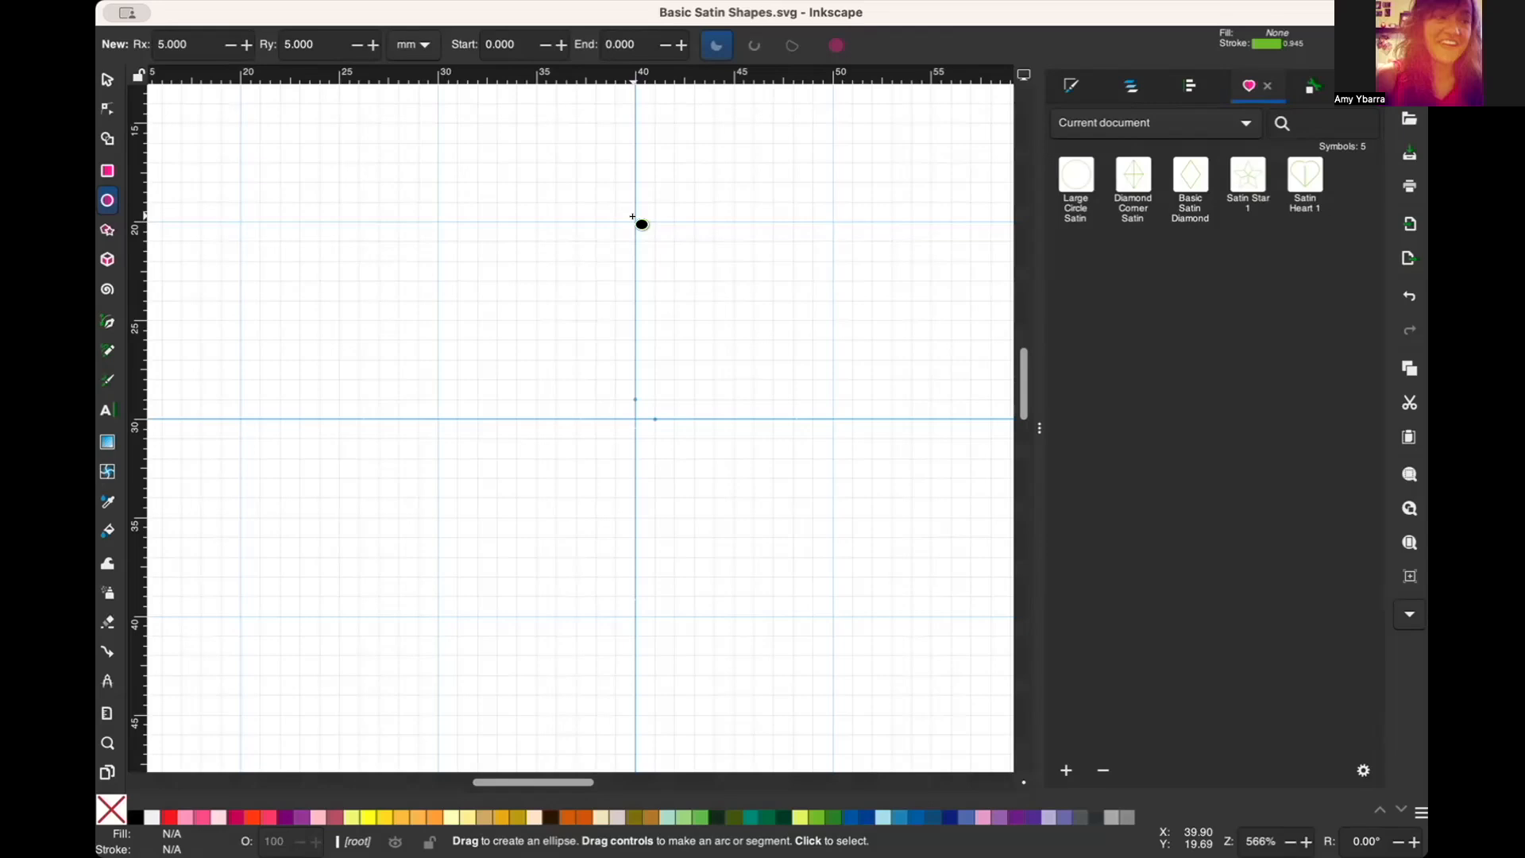
pyautogui.moveTo(633, 216)
pyautogui.mouseDown()
pyautogui.moveTo(683, 294)
pyautogui.moveTo(828, 410)
pyautogui.mouseUp()
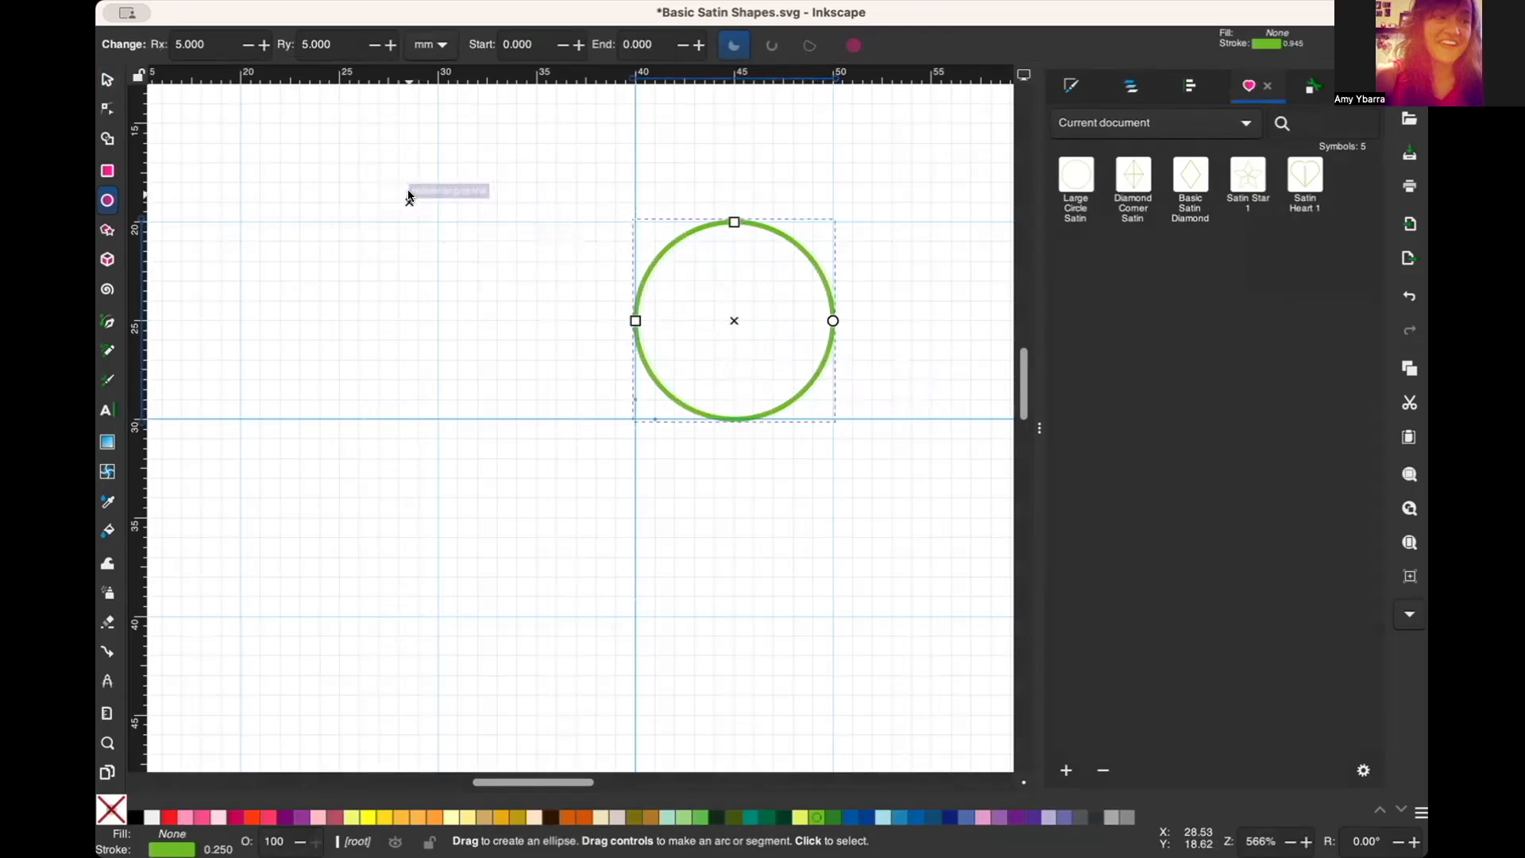
pyautogui.hotkey('ctrl', 'shift', 'c')
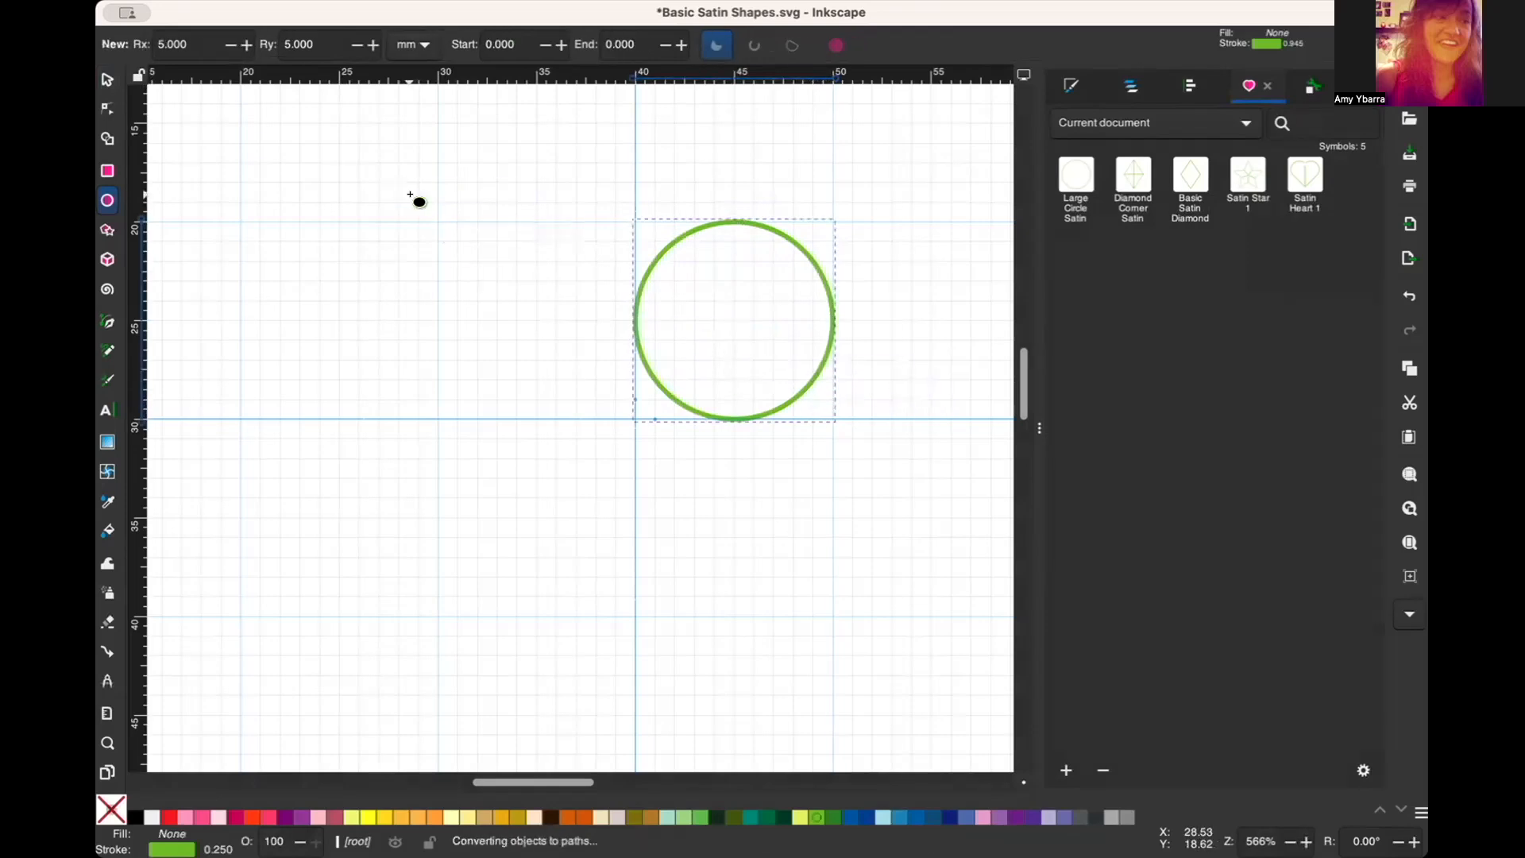
# Make the circle's top and bottom nodes sharp corners without handles, and narrow the shape about its centre to about 6 mm wide
pyautogui.press('n')
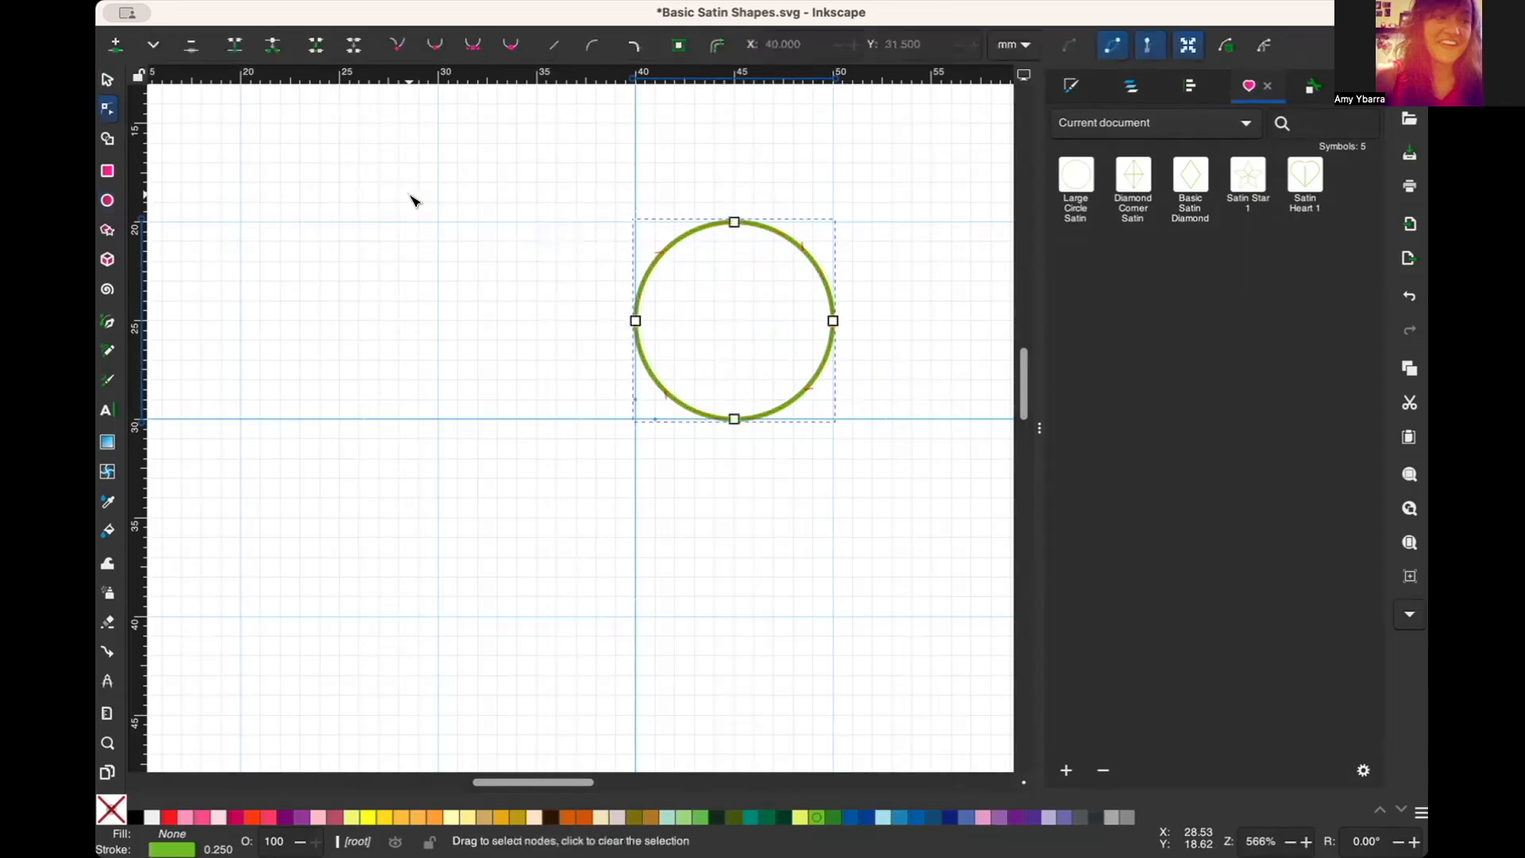
pyautogui.moveTo(713, 191); pyautogui.dragTo(757, 451)
pyautogui.moveTo(707, 173); pyautogui.dragTo(760, 481)
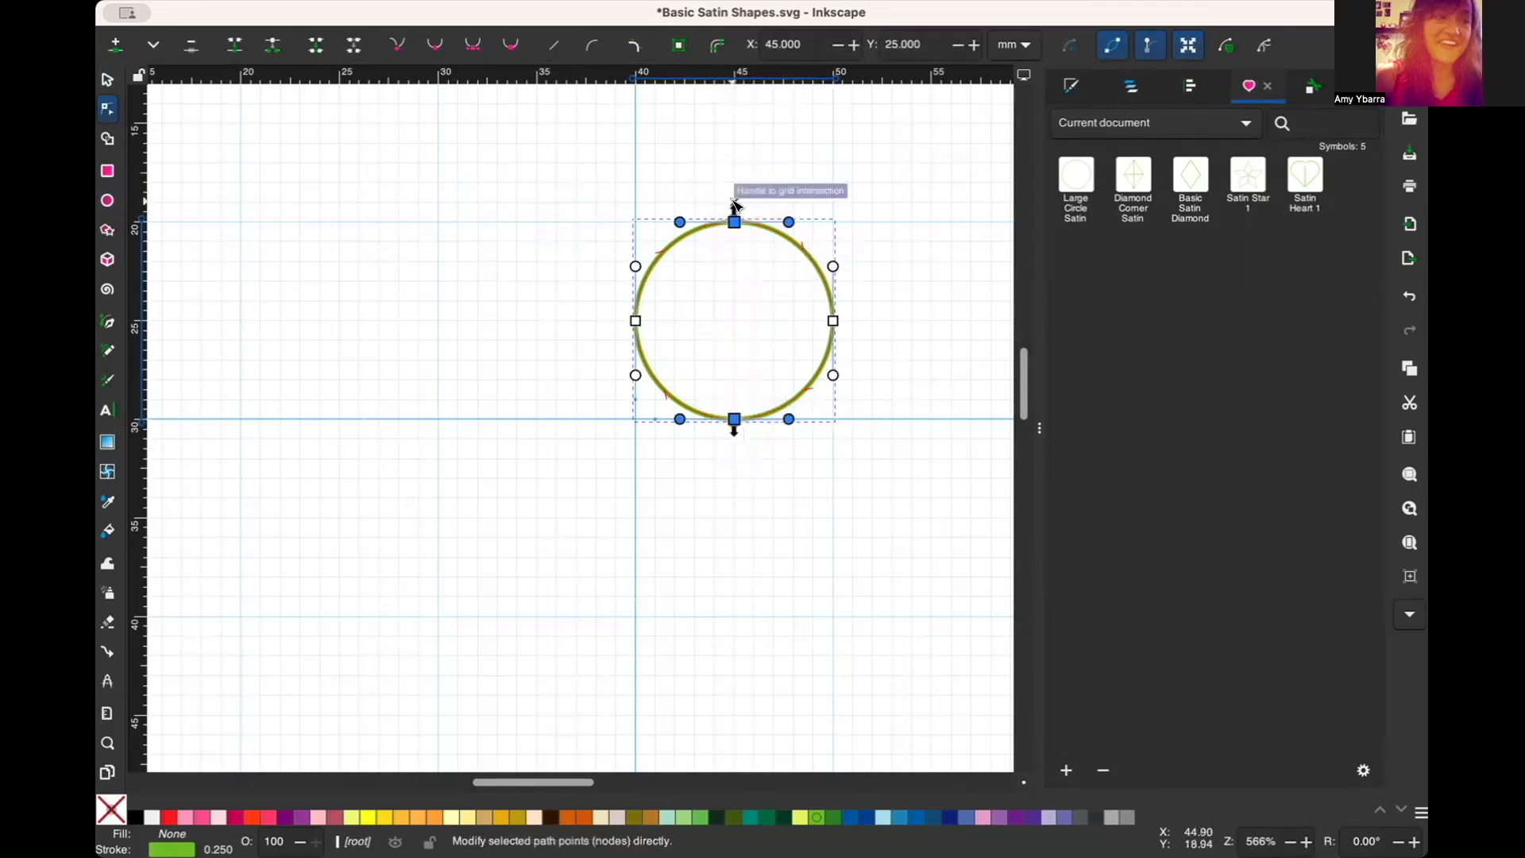
pyautogui.click(396, 48)
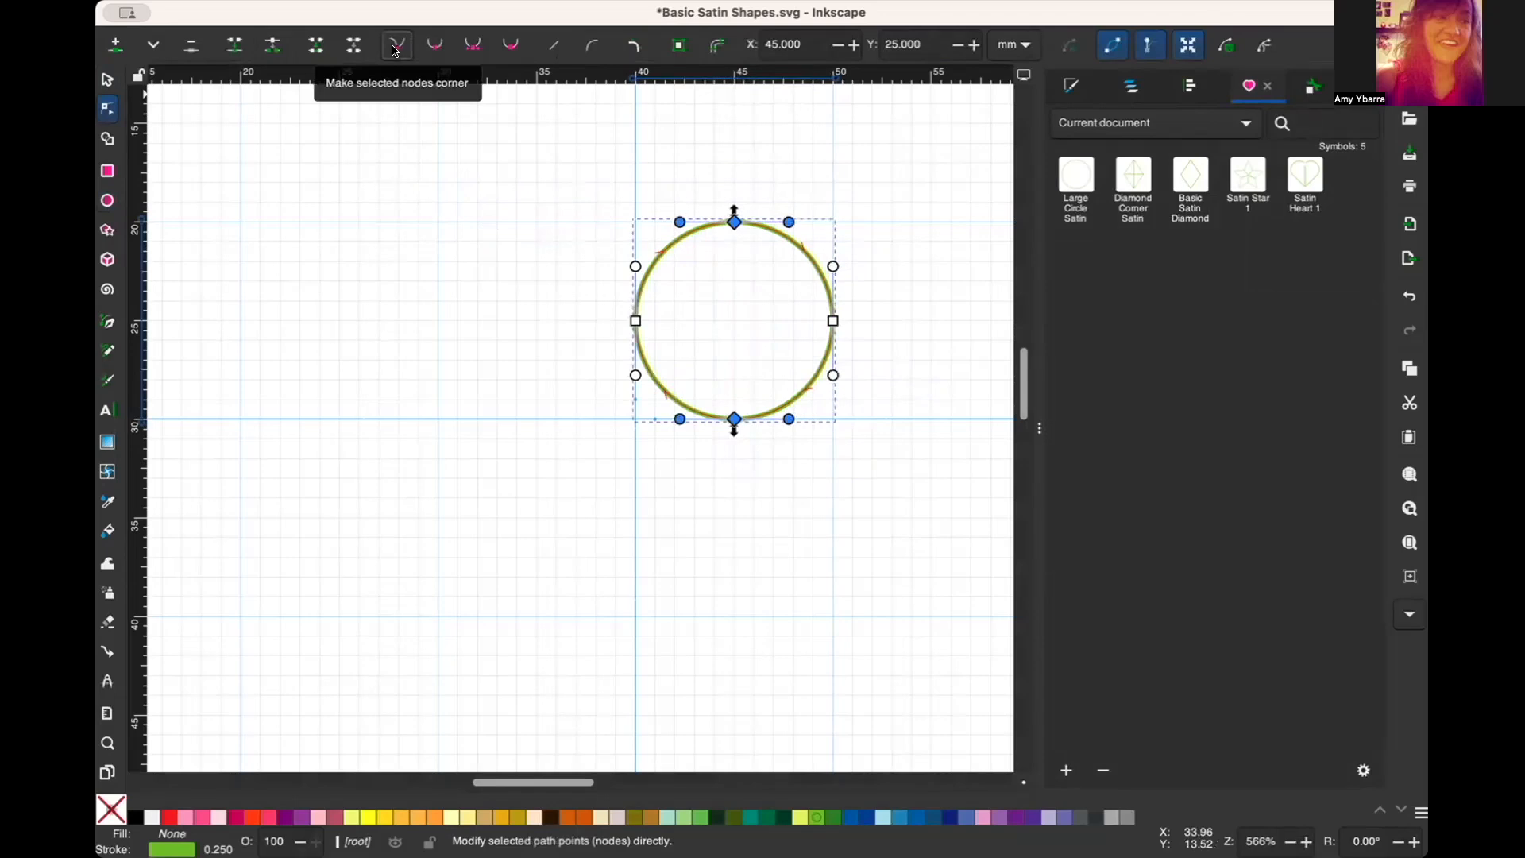
pyautogui.click(395, 50)
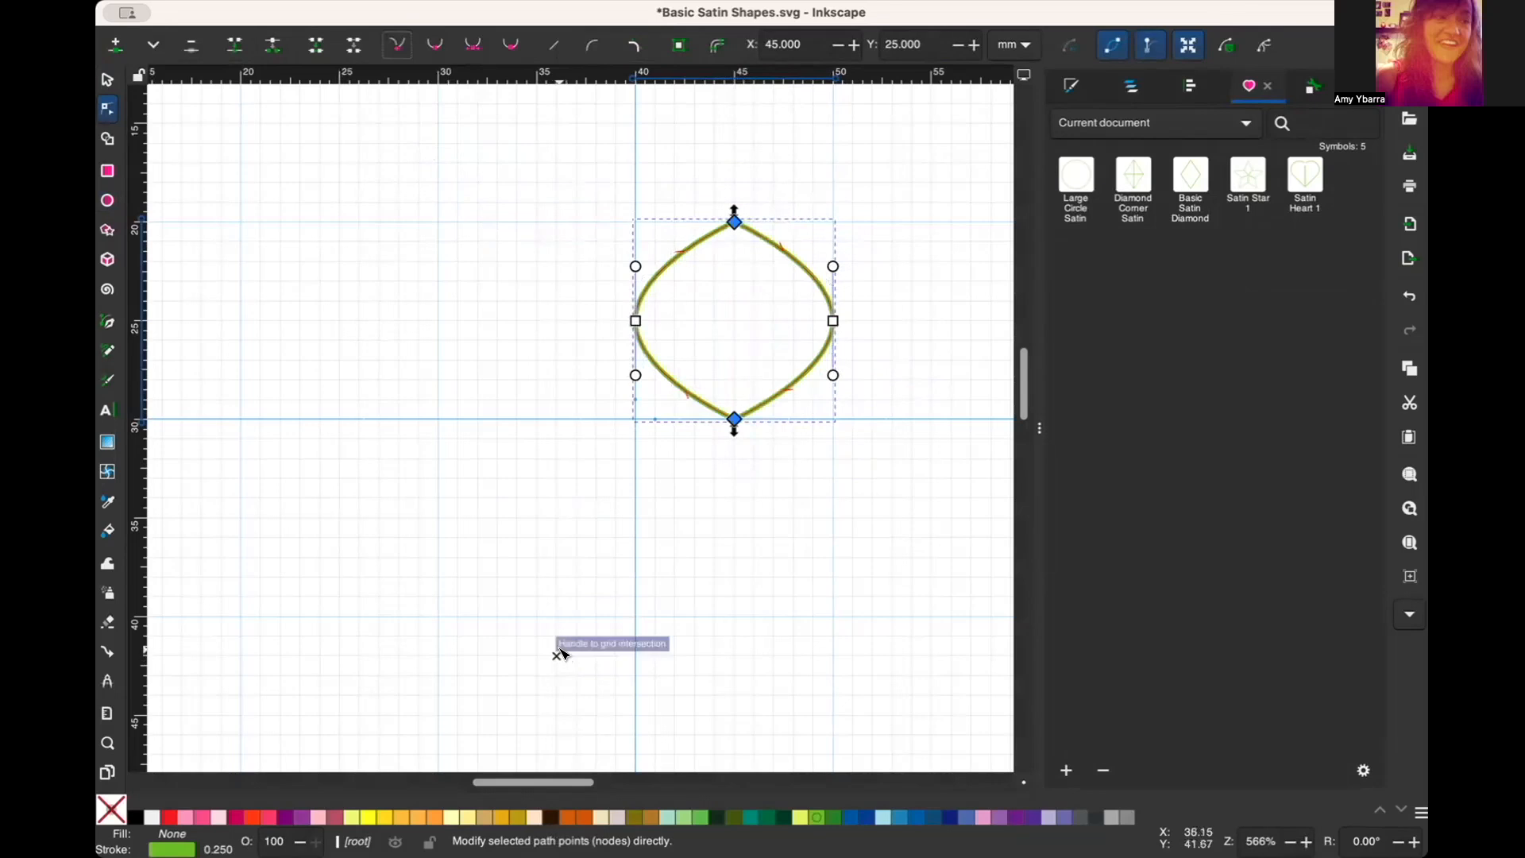
pyautogui.click(107, 80)
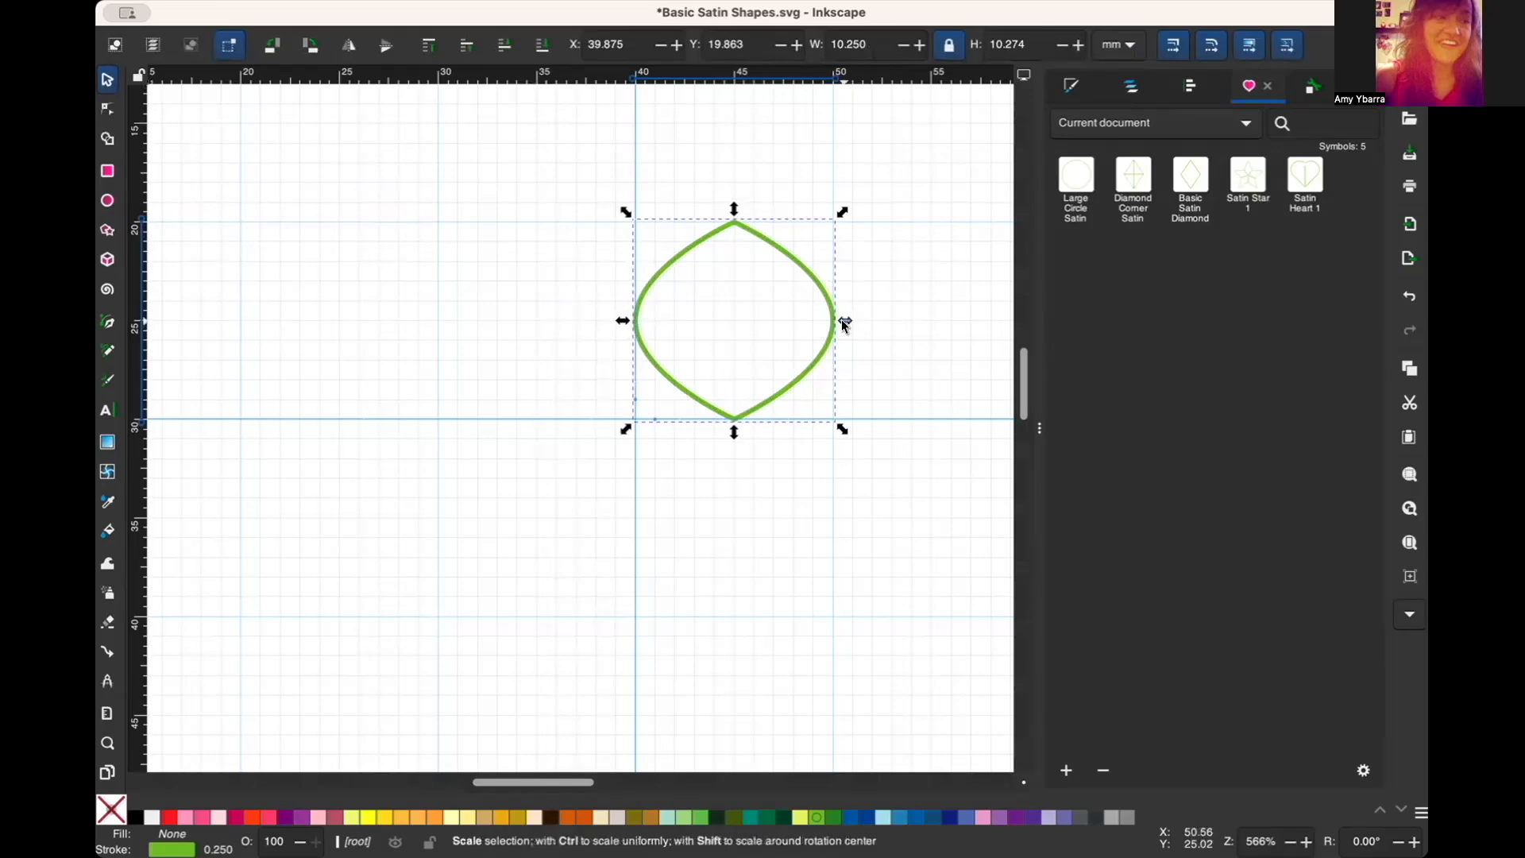
pyautogui.moveTo(844, 322); pyautogui.dragTo(801, 320)
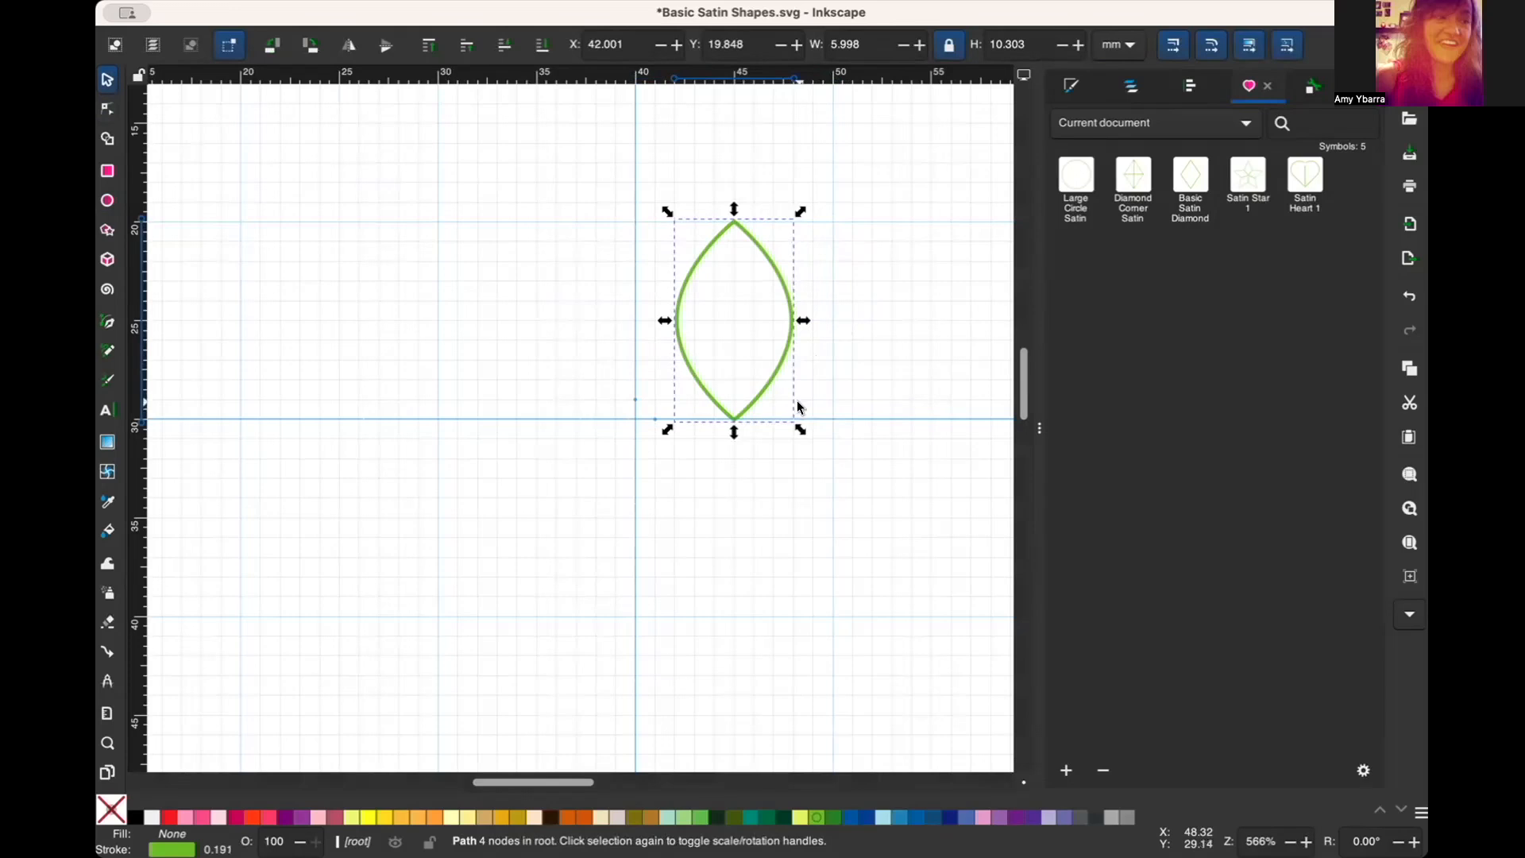
# Break the leaf path at its top and bottom nodes to form two separate rails
pyautogui.press('n')
pyautogui.moveTo(714, 182); pyautogui.dragTo(746, 473)
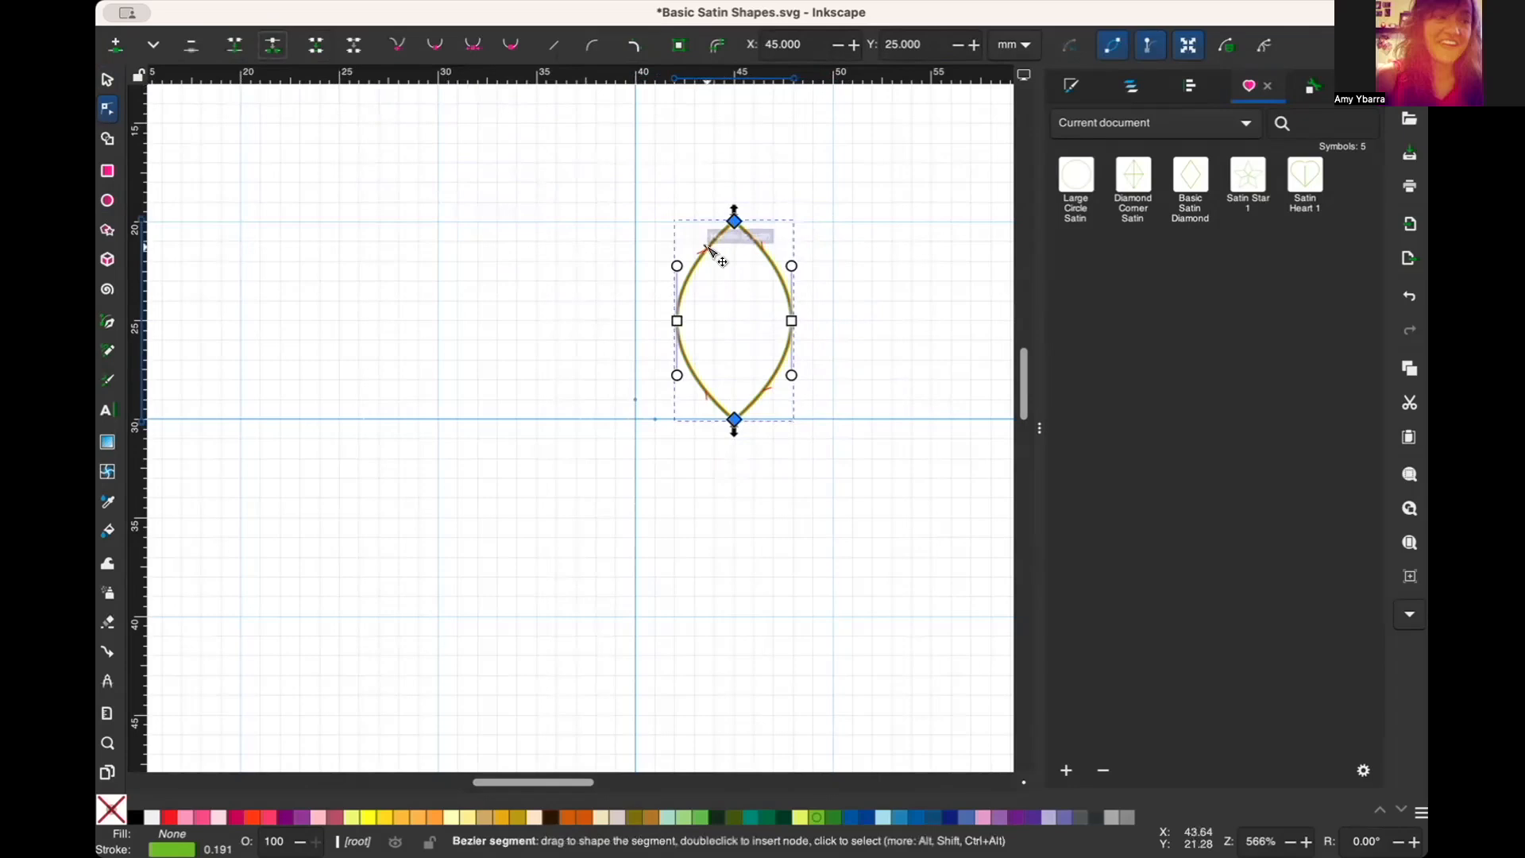
pyautogui.click(772, 267)
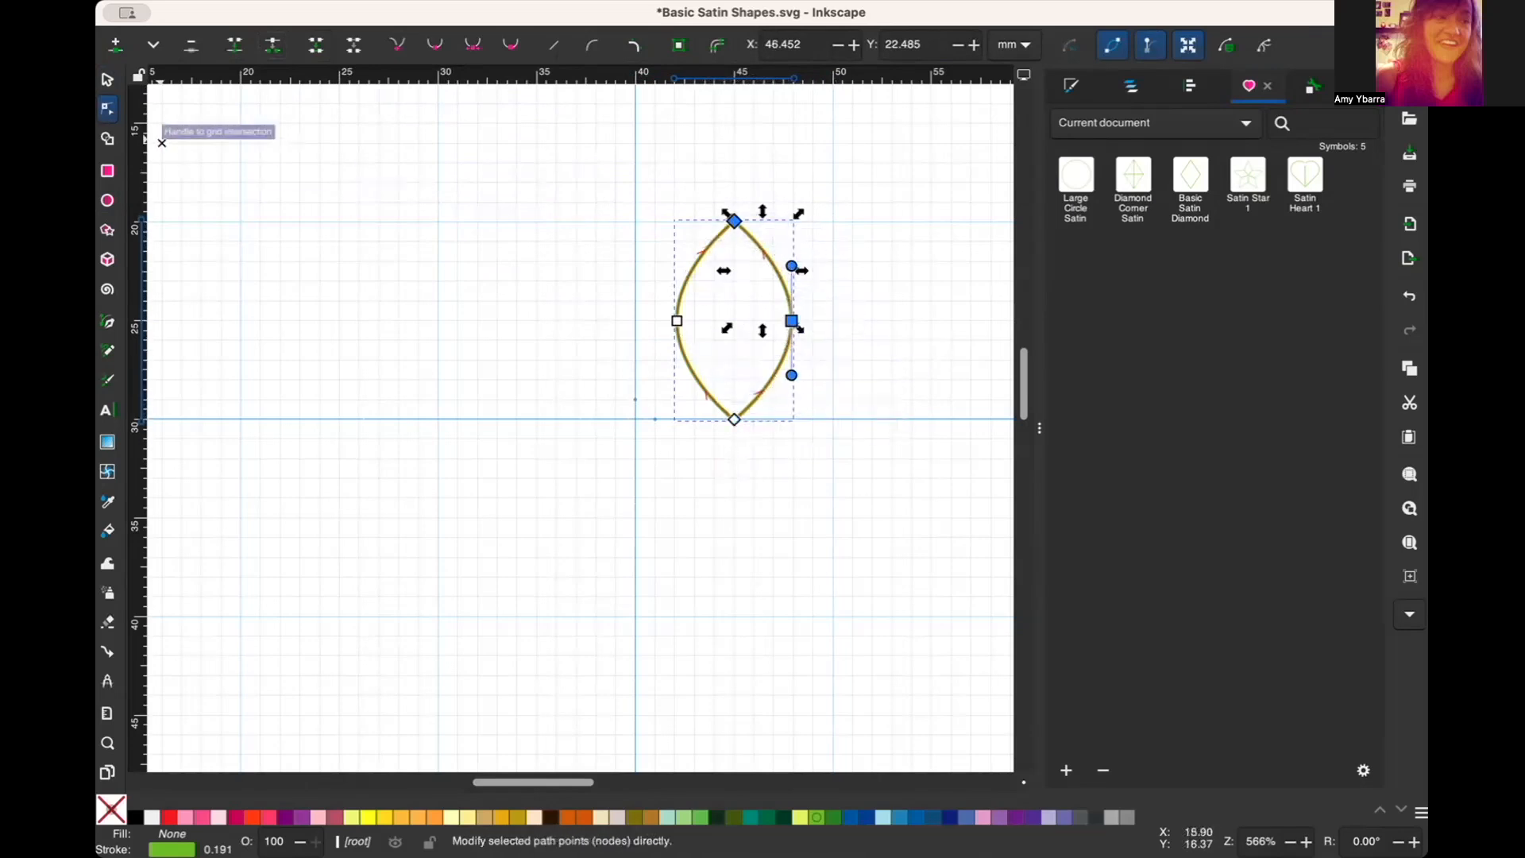
pyautogui.click(107, 79)
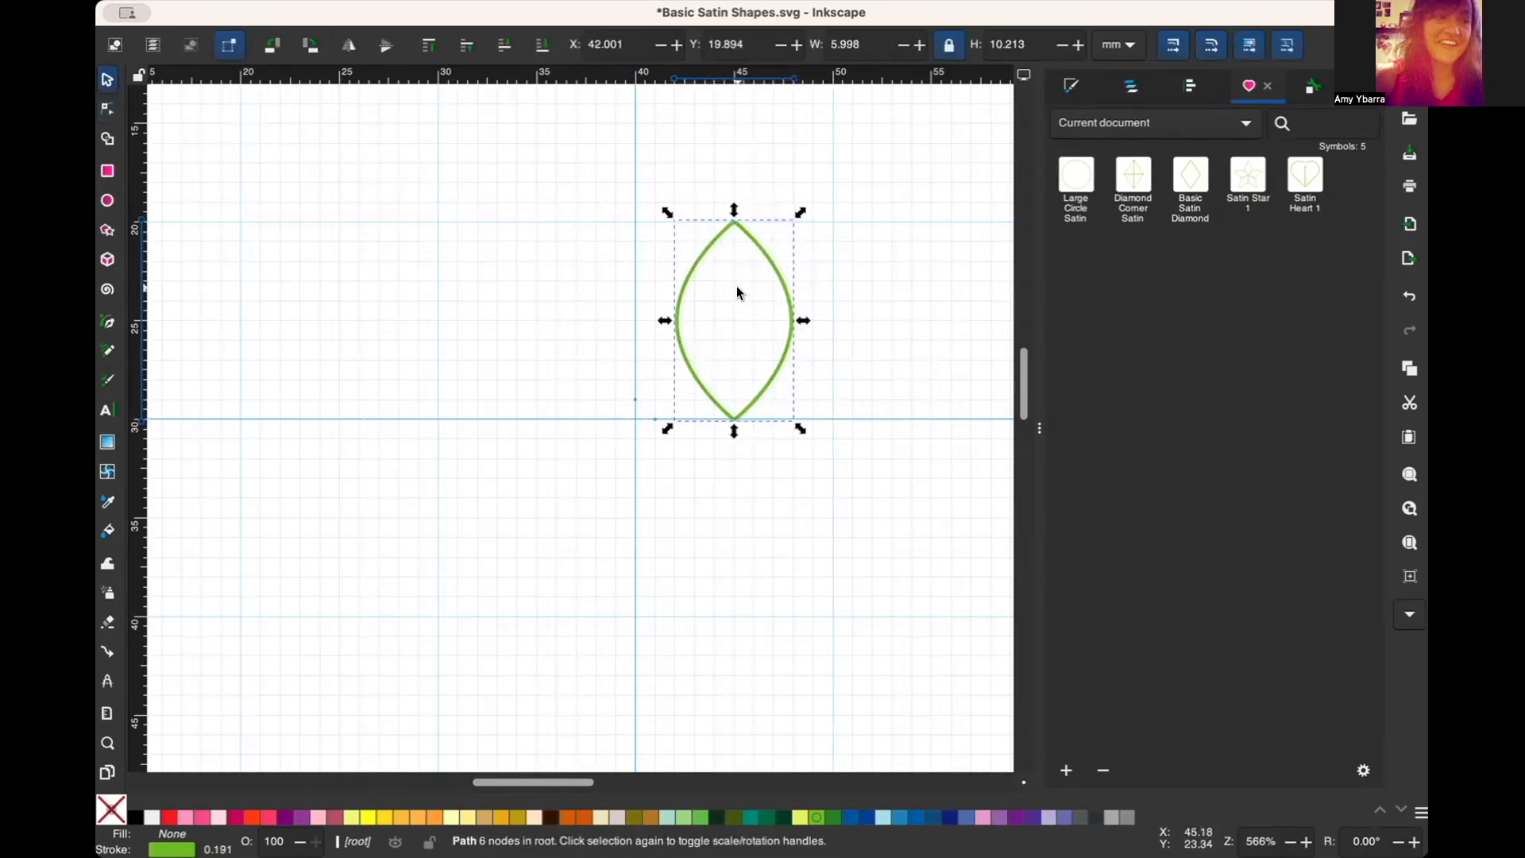
pyautogui.press('alt')
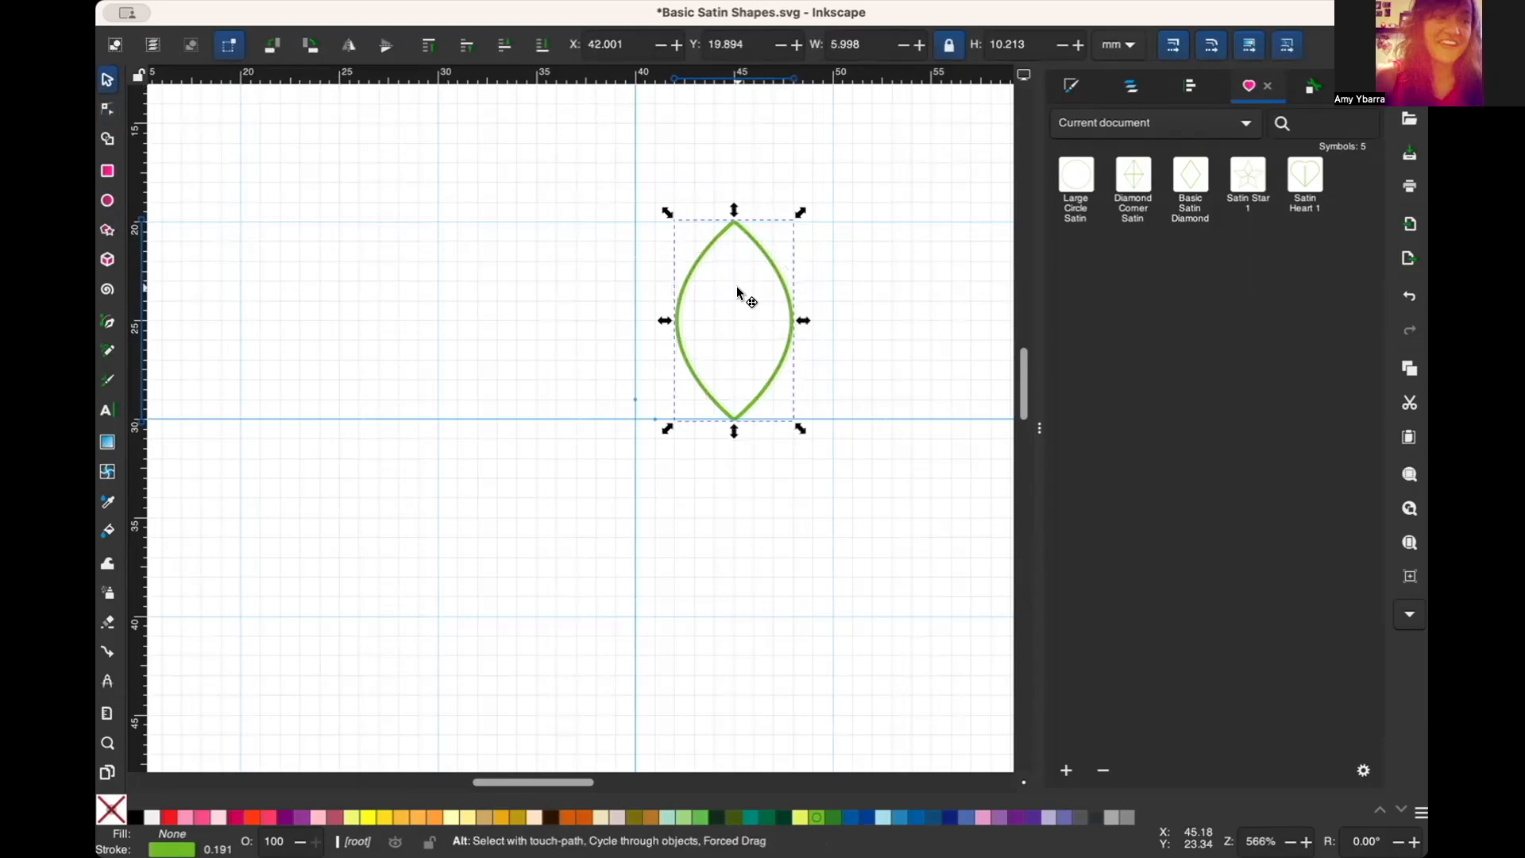
# Open the embroidery parameters for the leaf, enlarge the dialog, and enable Custom satin column
pyautogui.hotkey('ctrl', 'shift', 'p')
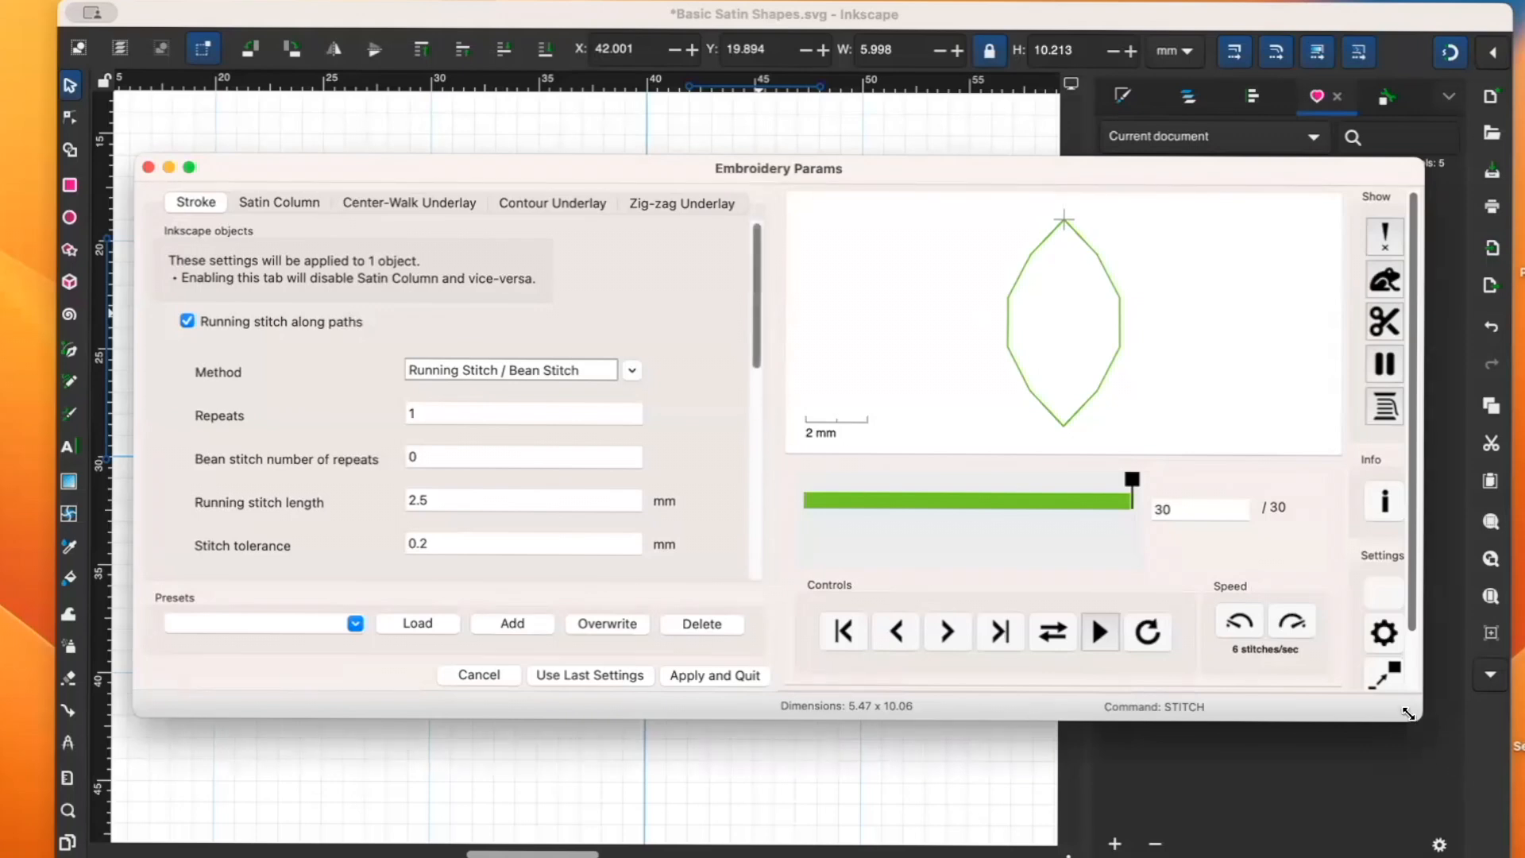
pyautogui.moveTo(1407, 722); pyautogui.dragTo(1426, 848)
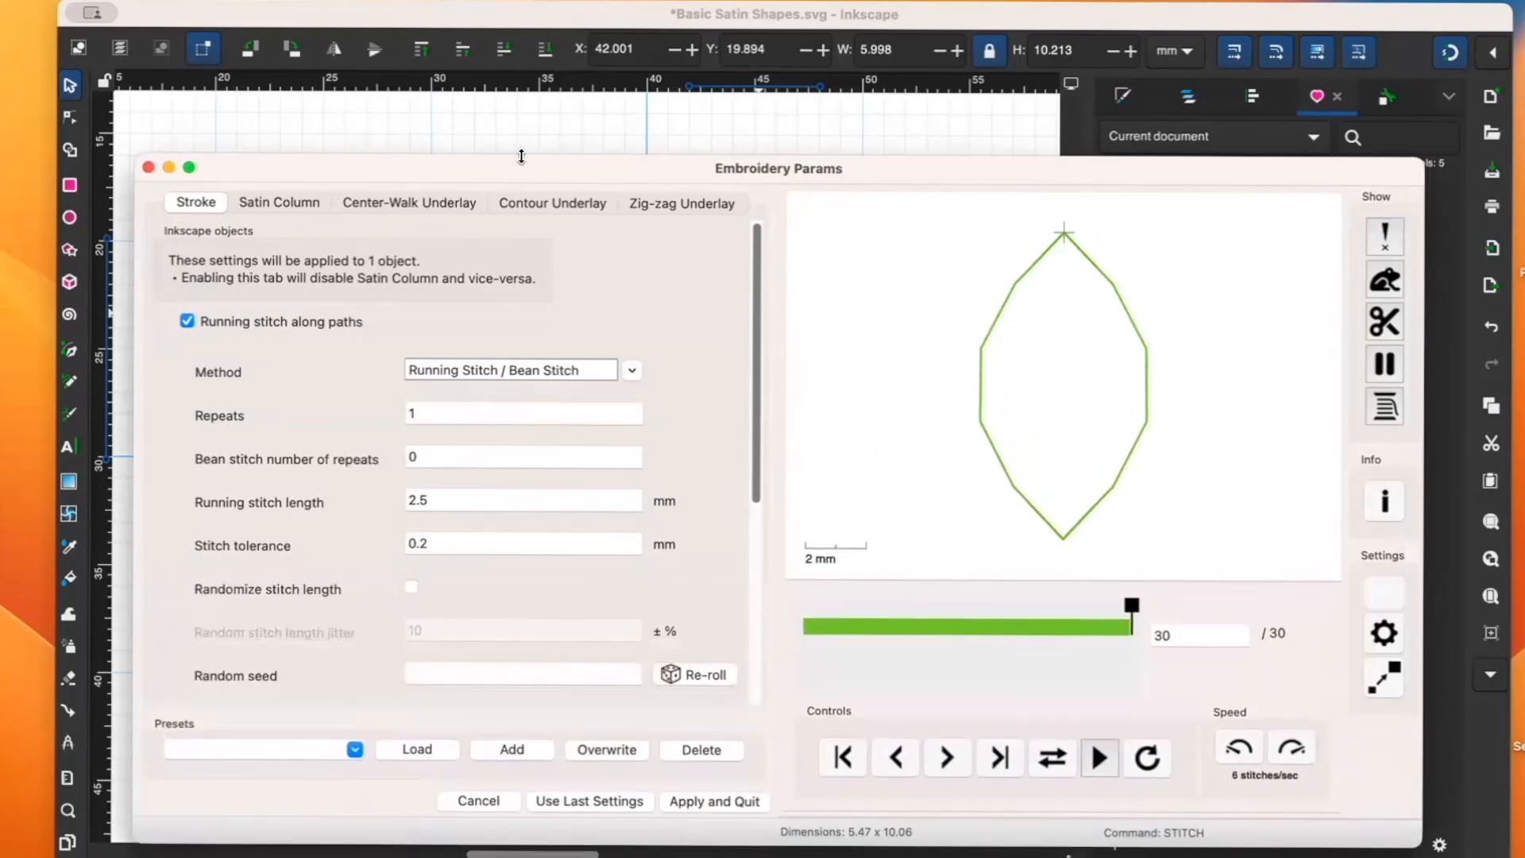
pyautogui.moveTo(521, 156); pyautogui.dragTo(518, 73)
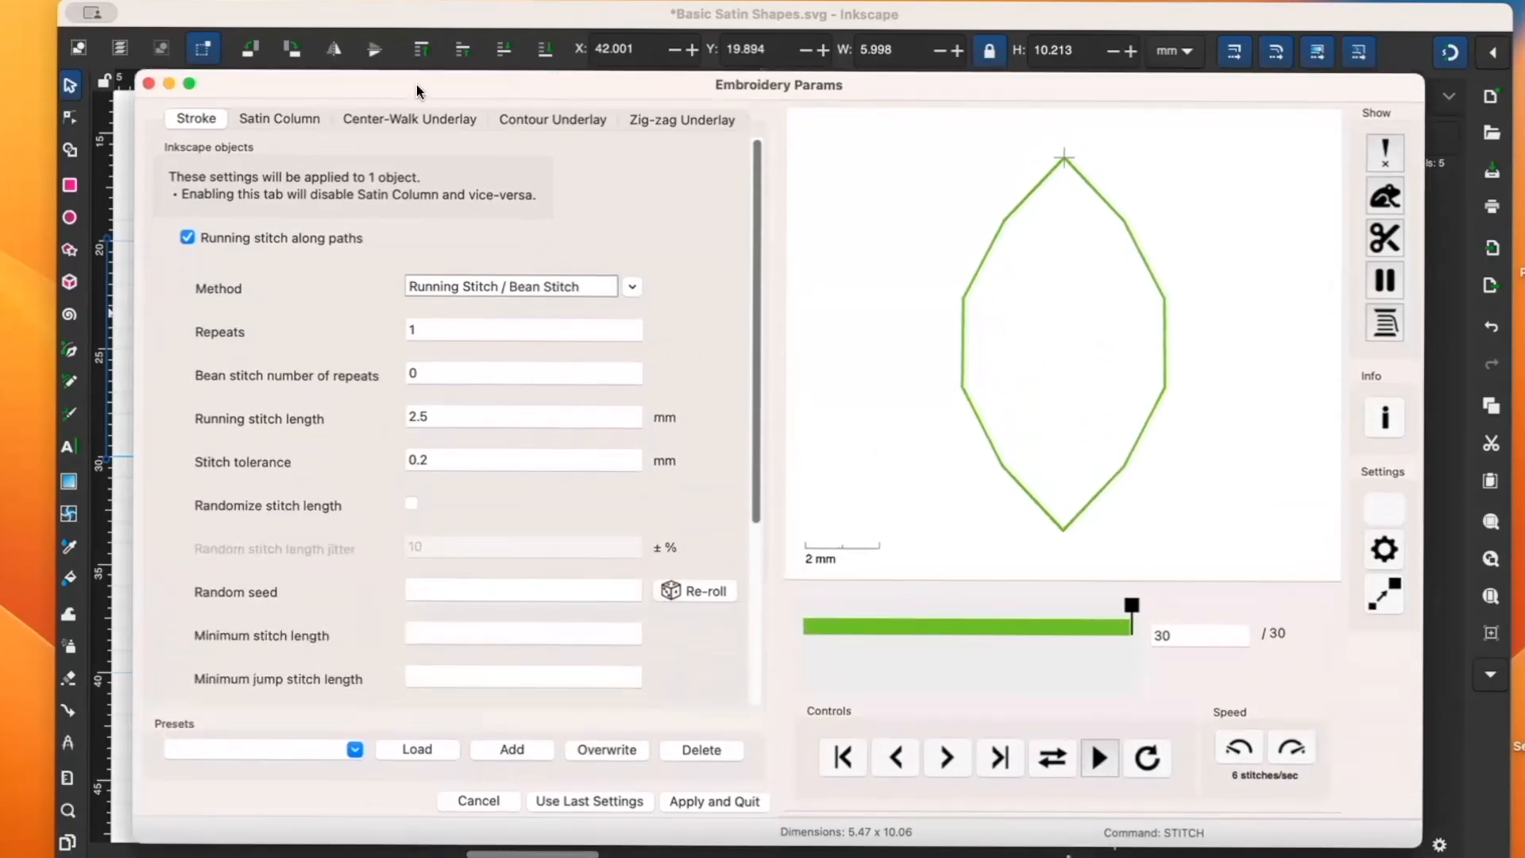
pyautogui.click(292, 117)
pyautogui.click(187, 255)
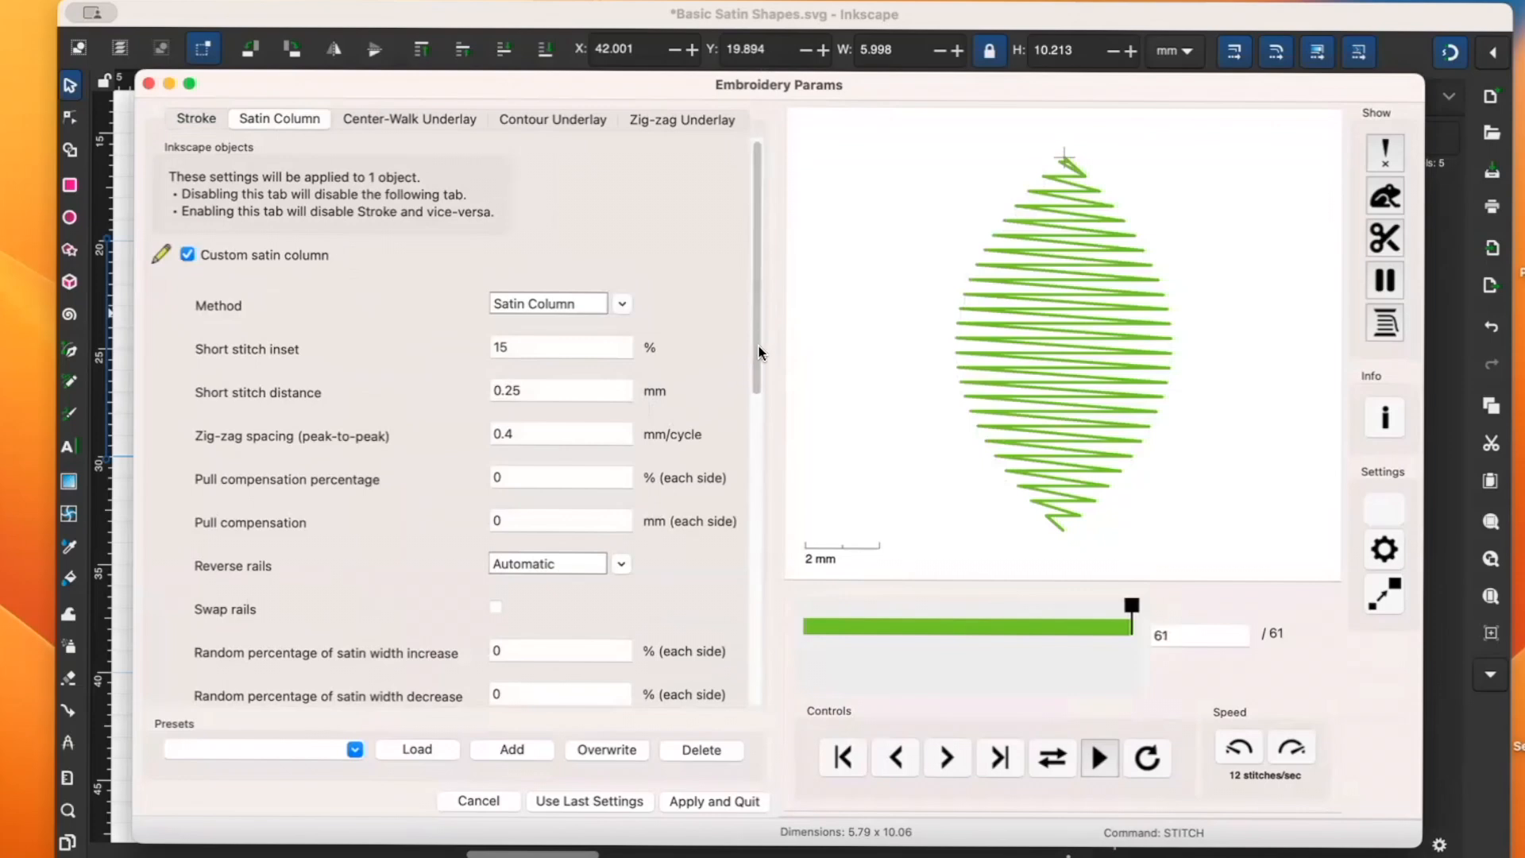
# Set the satin column's rail reversal to Reverse both rails and apply the embroidery parameters
pyautogui.moveTo(760, 352); pyautogui.dragTo(756, 704)
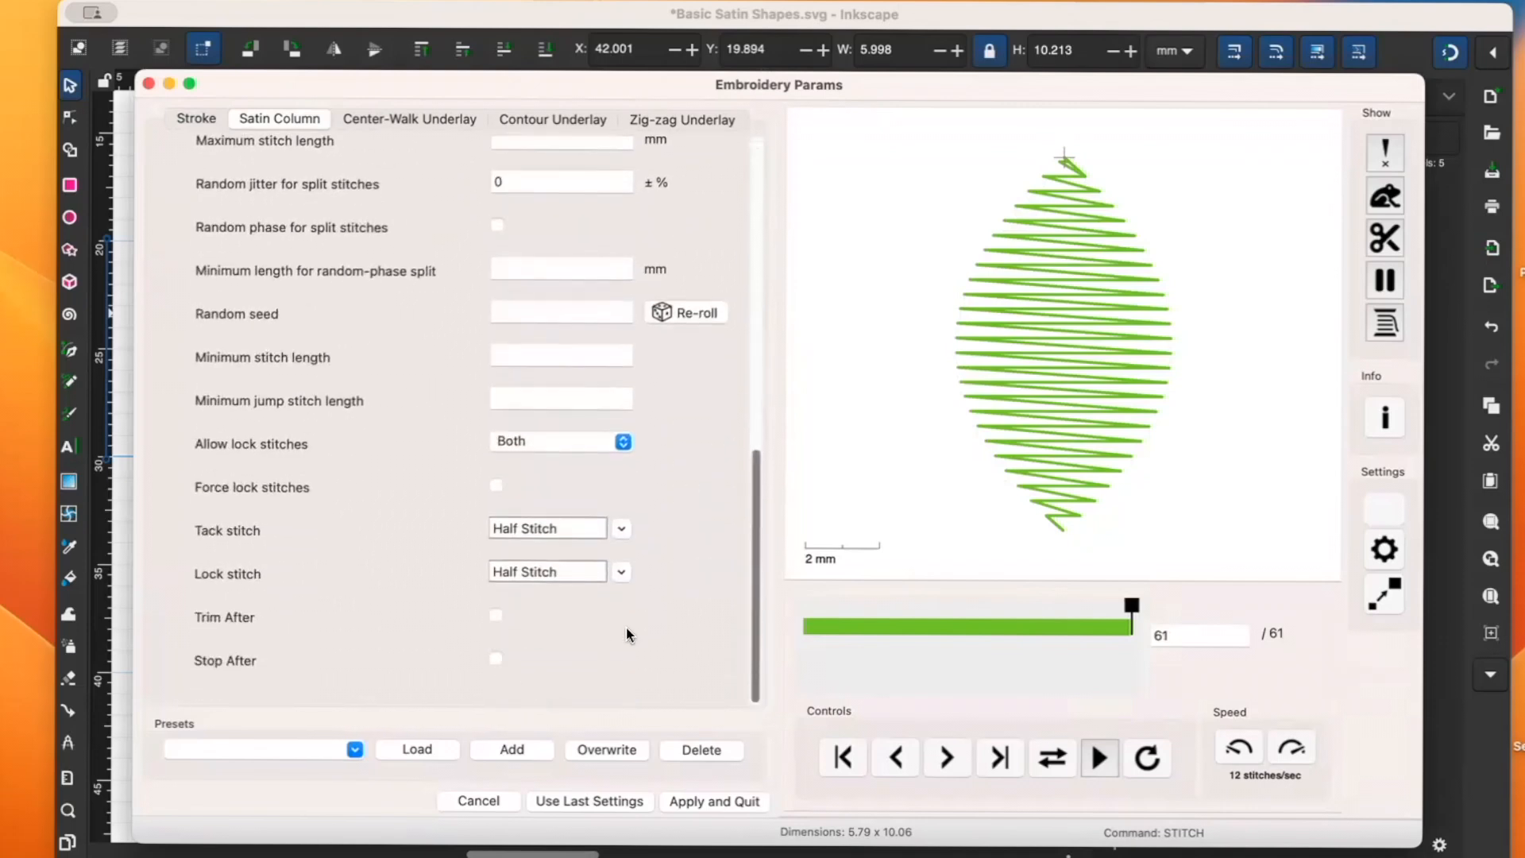
pyautogui.scroll(10, 751, 618)
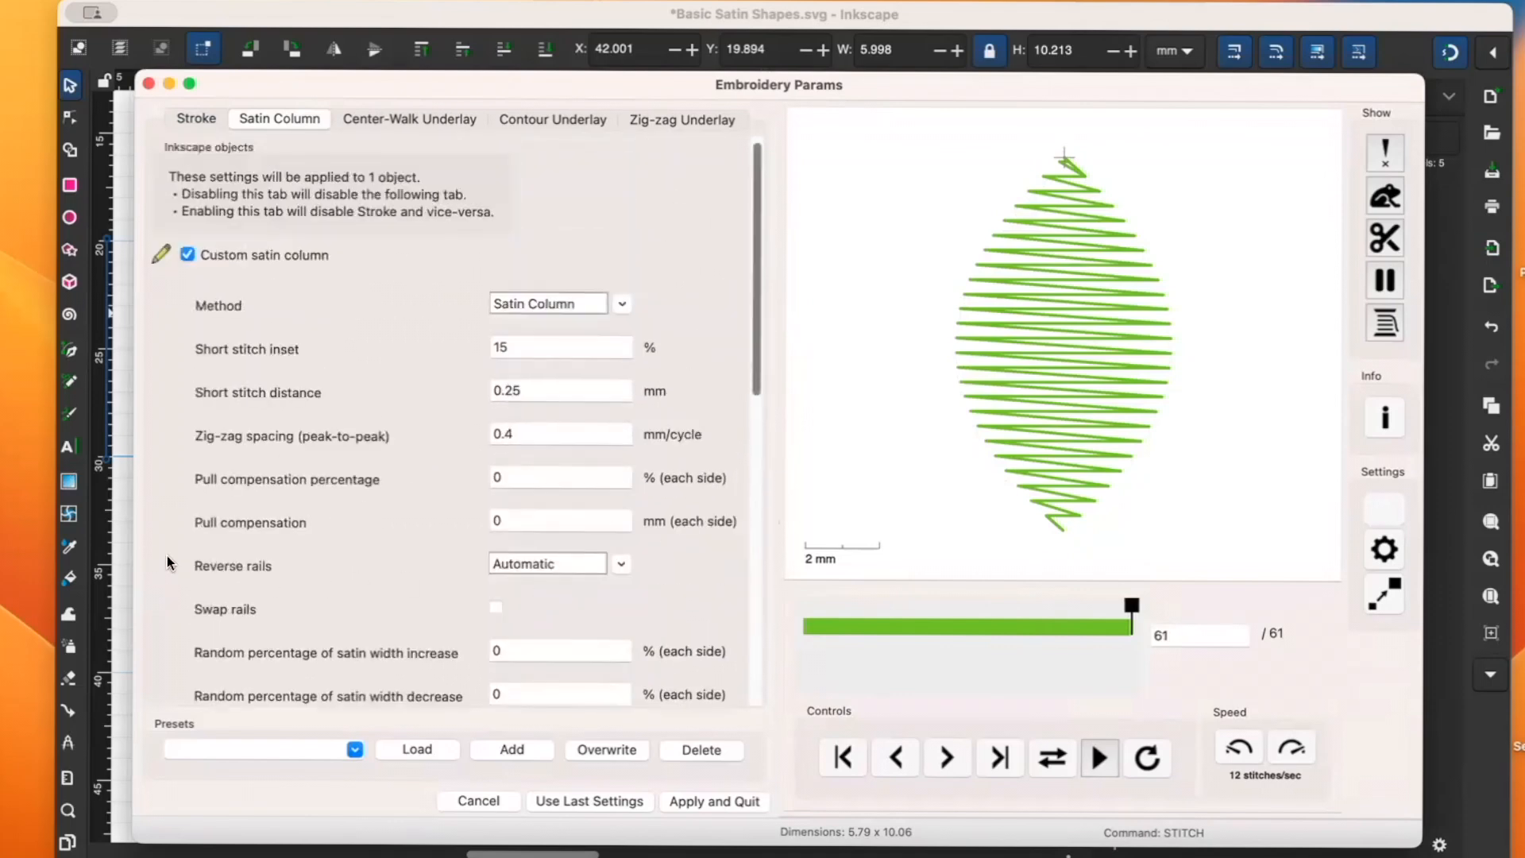
pyautogui.click(622, 564)
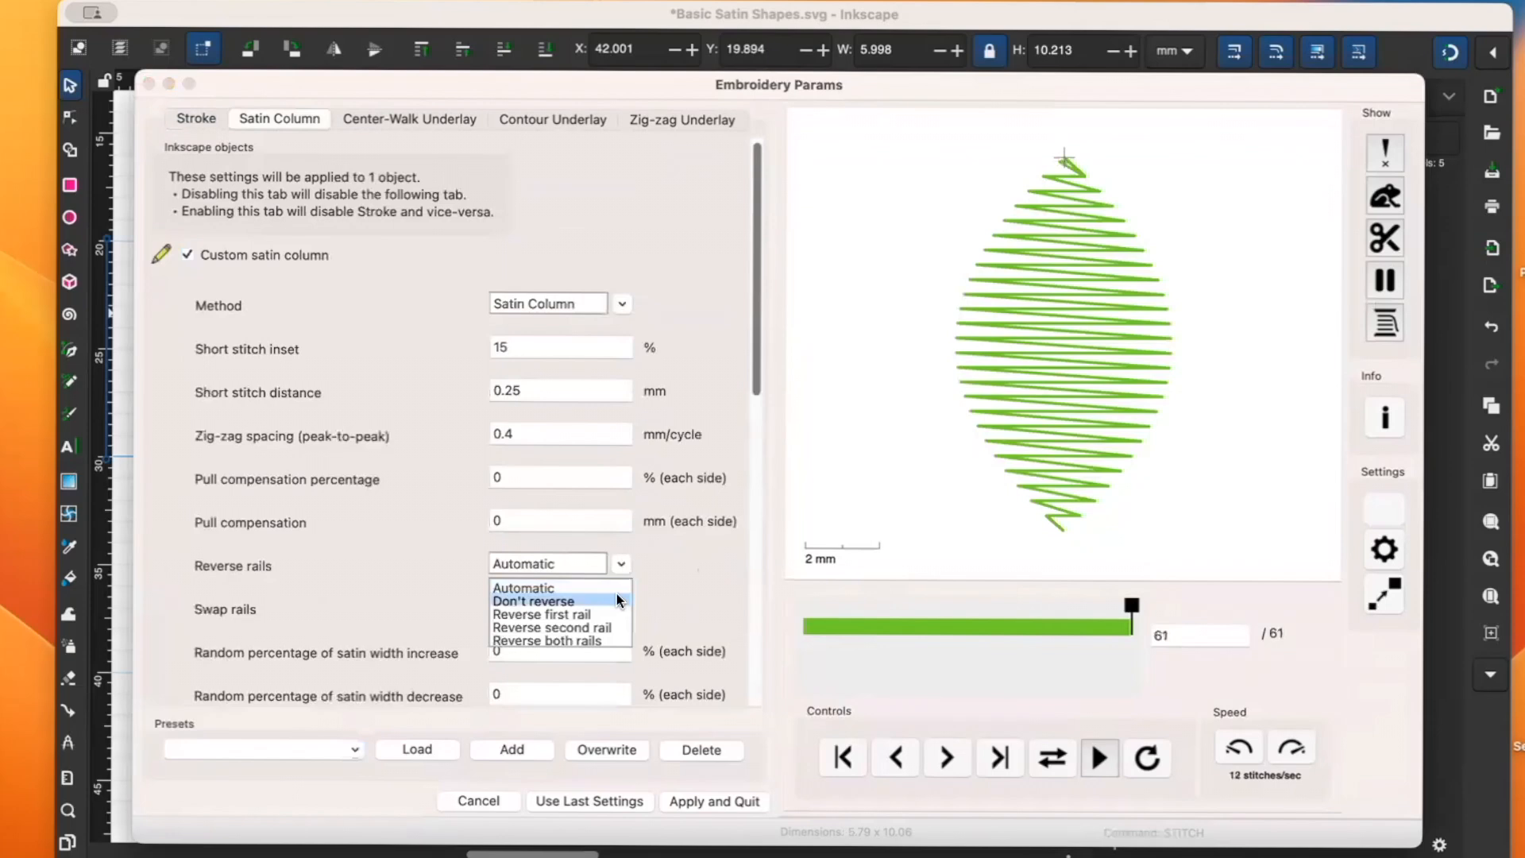
pyautogui.click(611, 584)
pyautogui.scroll(-5, 637, 344)
pyautogui.click(623, 301)
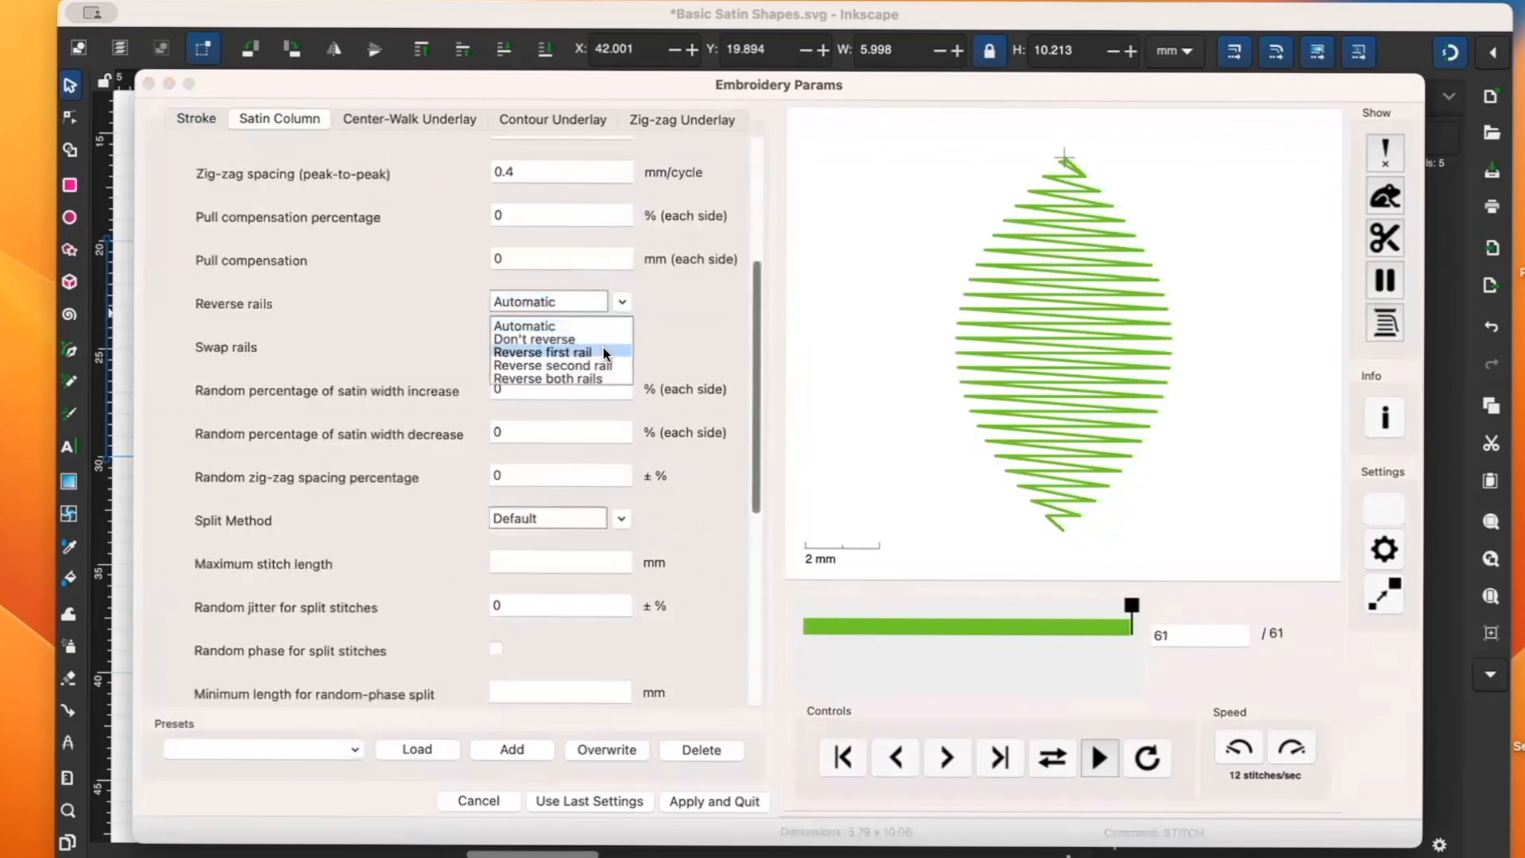
pyautogui.click(574, 375)
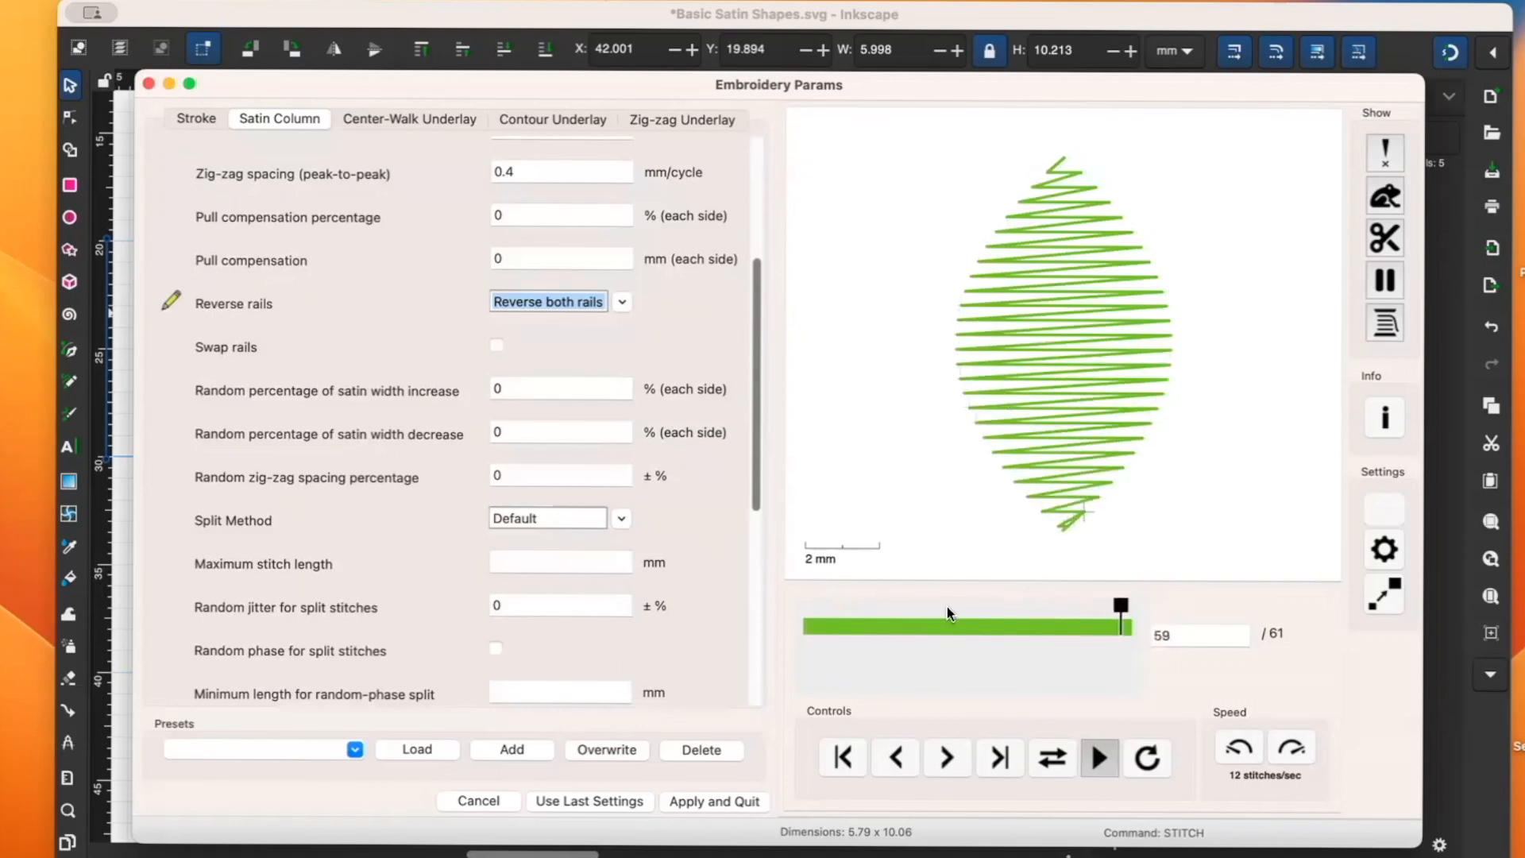
pyautogui.moveTo(755, 491); pyautogui.dragTo(722, 704)
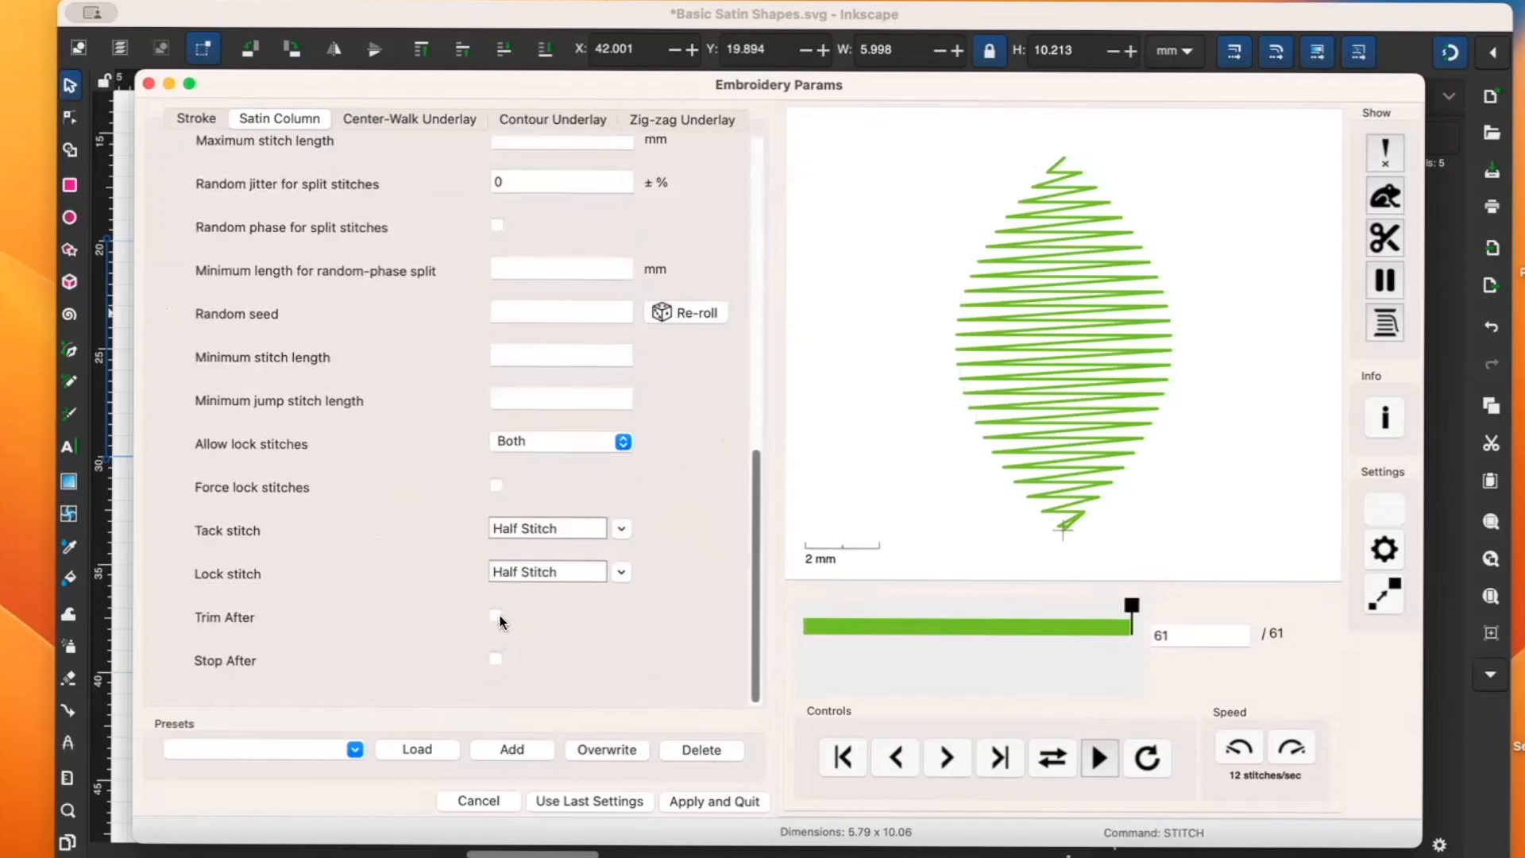
pyautogui.click(702, 801)
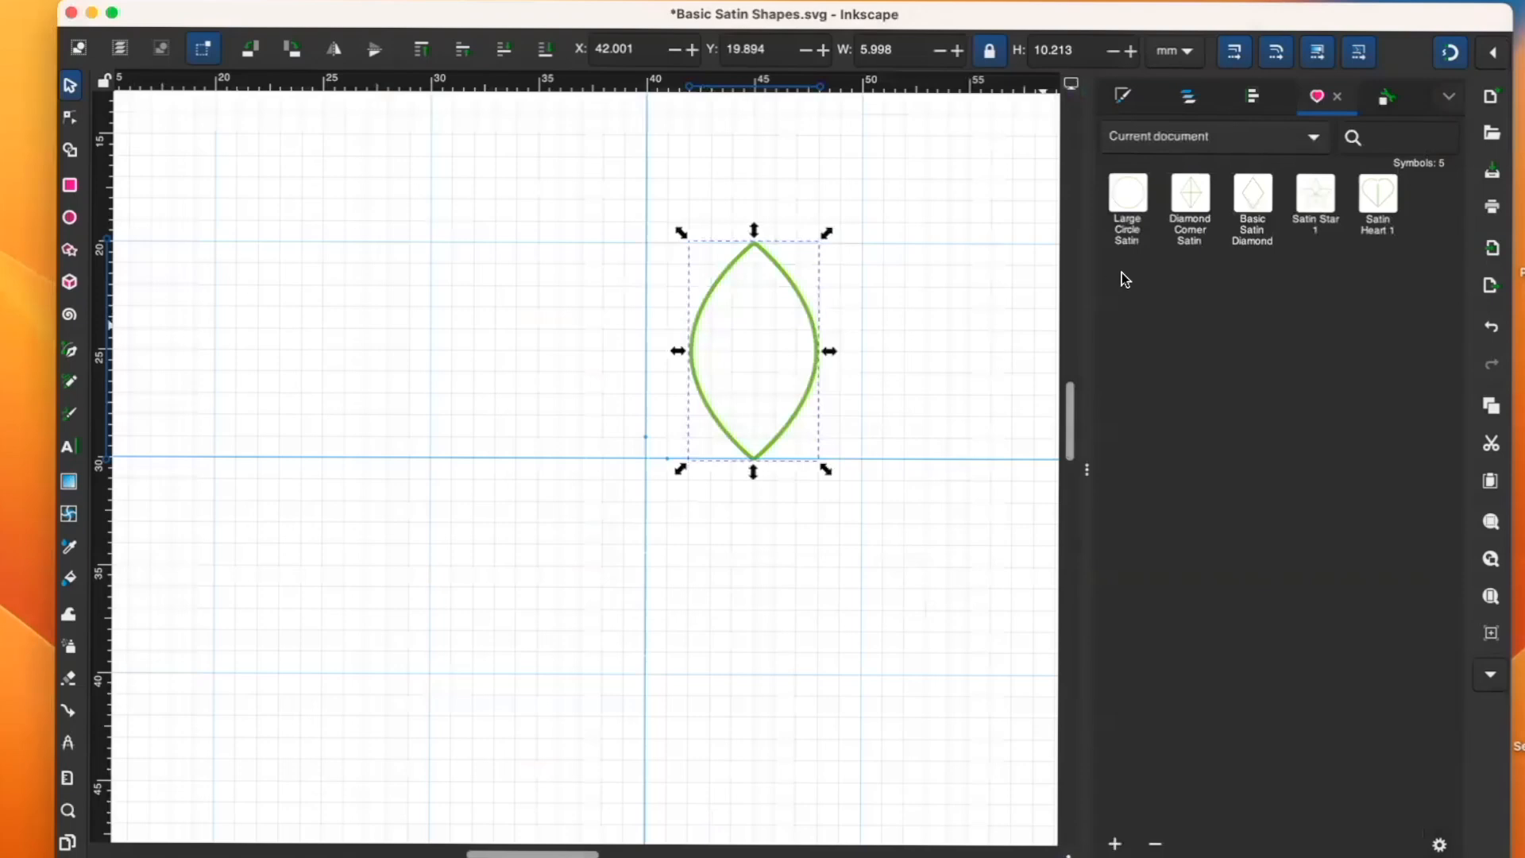
# Set the leaf's ID to "basic satin leaf", its label to "Satin Shape Library" and its title to "Basic Satin Leaf"
pyautogui.click(1386, 98)
pyautogui.doubleClick(1251, 327)
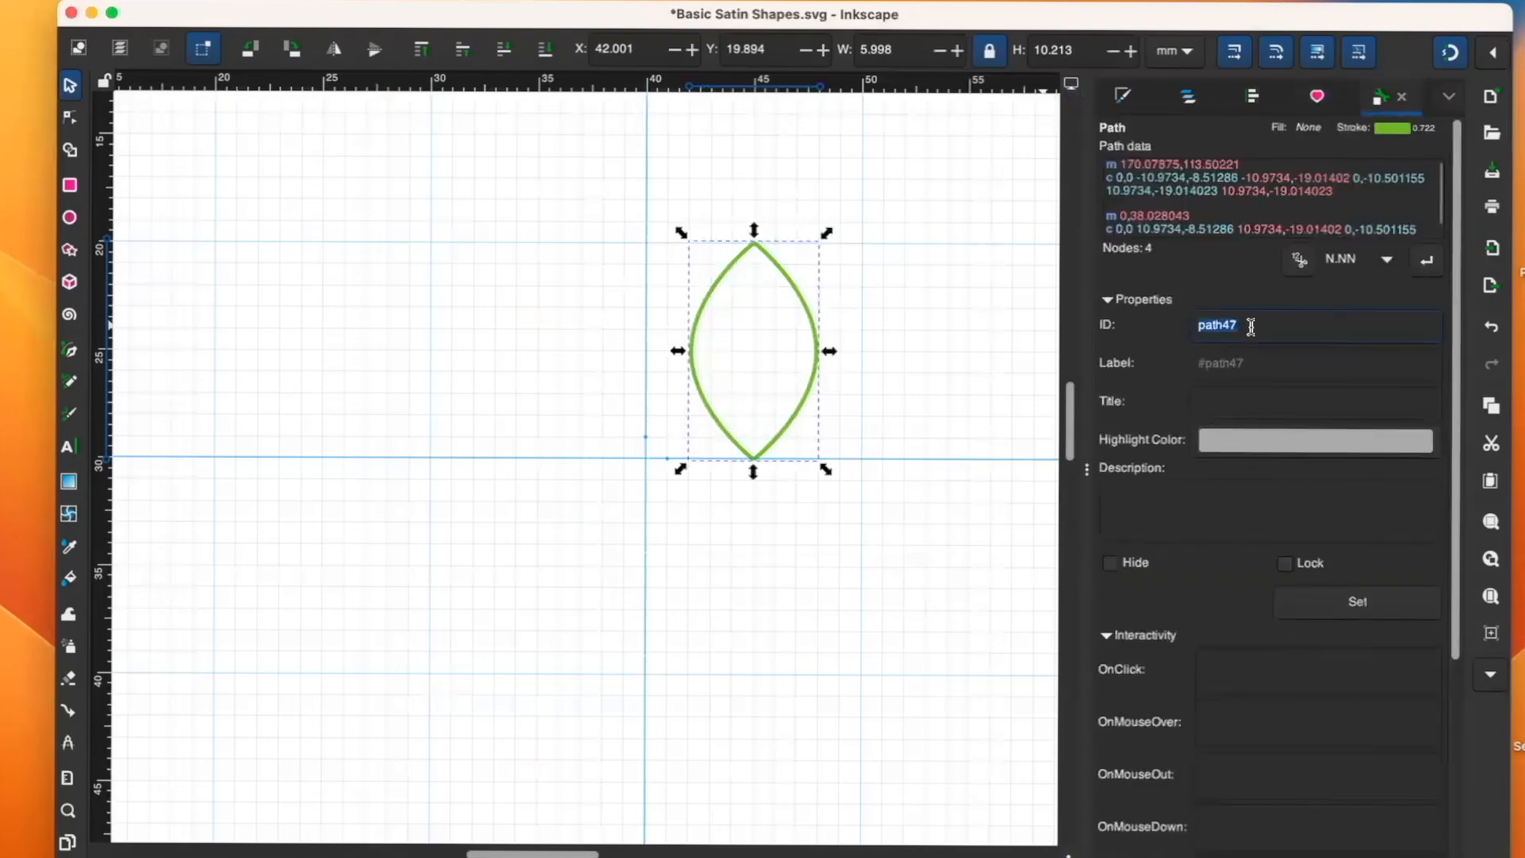
pyautogui.write('basic satin leaf')
pyautogui.press('Left')
pyautogui.press('Left')
pyautogui.press('Left')
pyautogui.press('Left')
pyautogui.write('satin')
pyautogui.press('Tab')
pyautogui.write('Satin Shape Library')
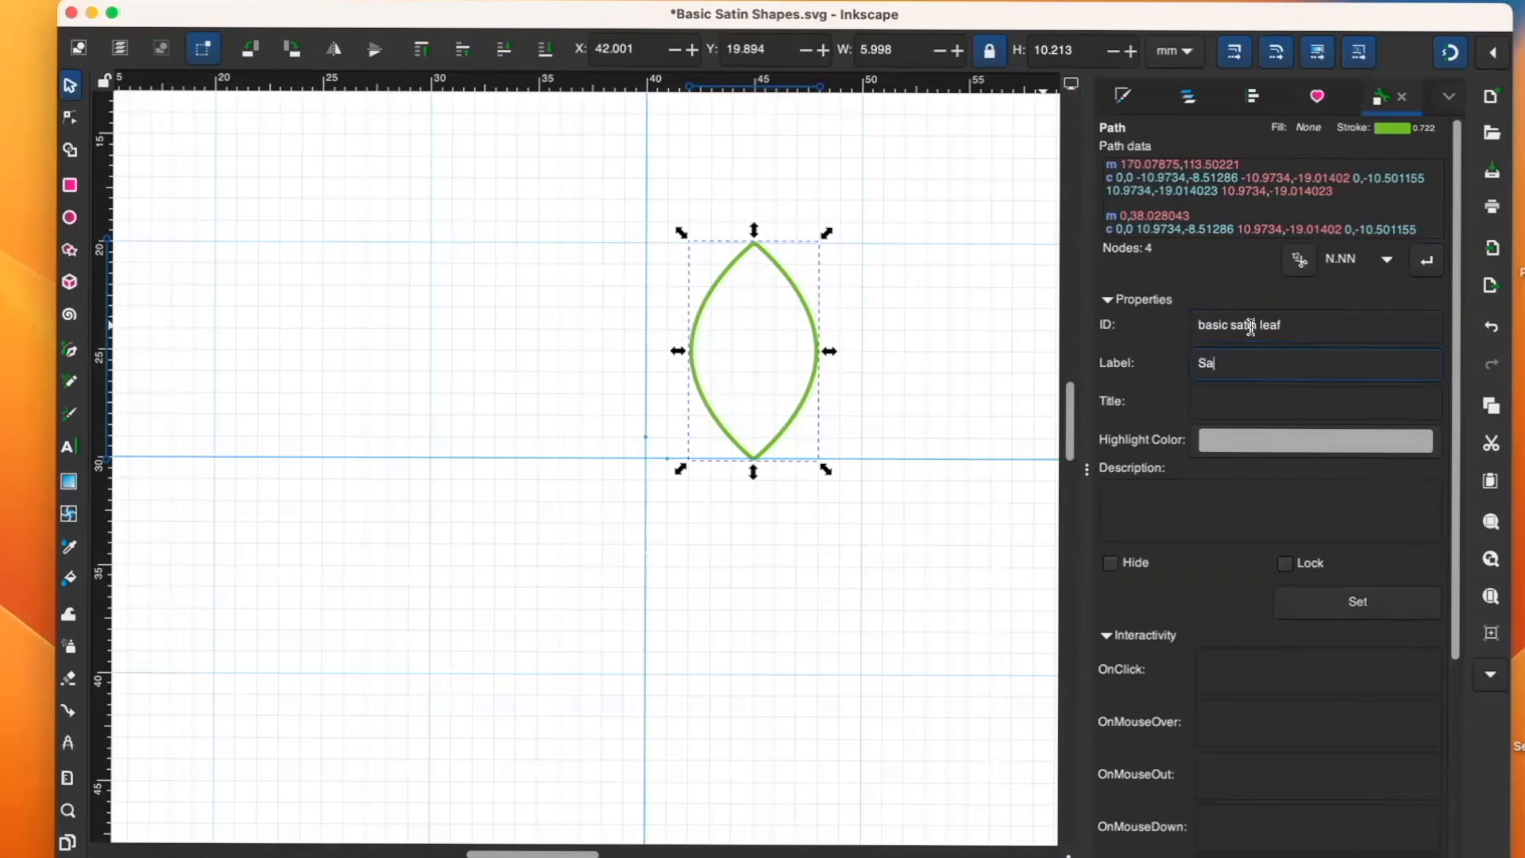
pyautogui.press('Tab')
pyautogui.write('Basic Satin Leaf')
pyautogui.click(1354, 602)
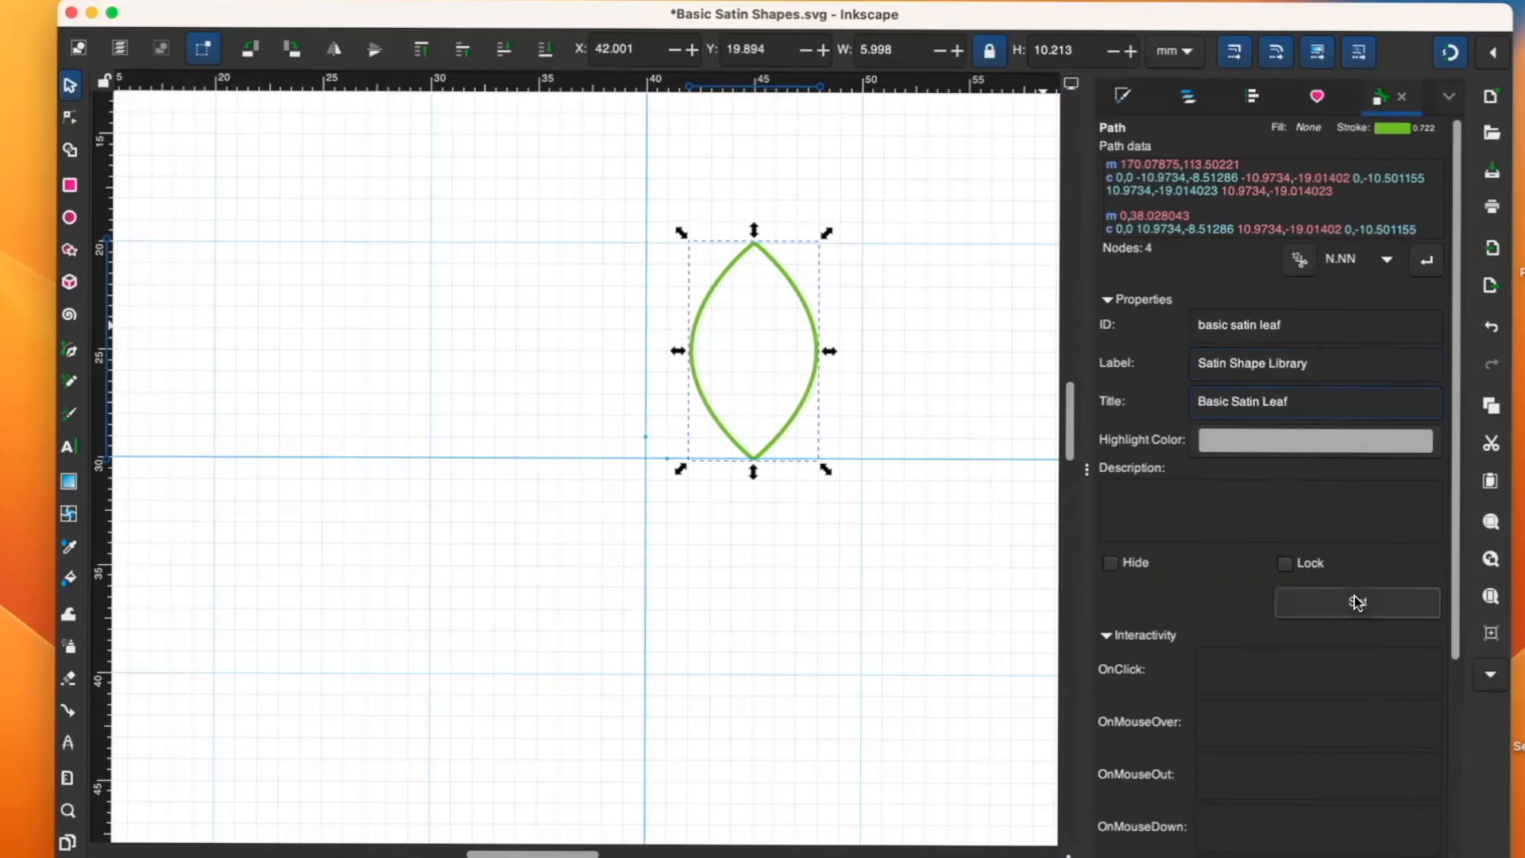
# Add the leaf to the current document's symbols and delete the original leaf from the canvas
pyautogui.click(1319, 99)
pyautogui.click(1114, 843)
pyautogui.moveTo(1115, 289); pyautogui.dragTo(821, 321)
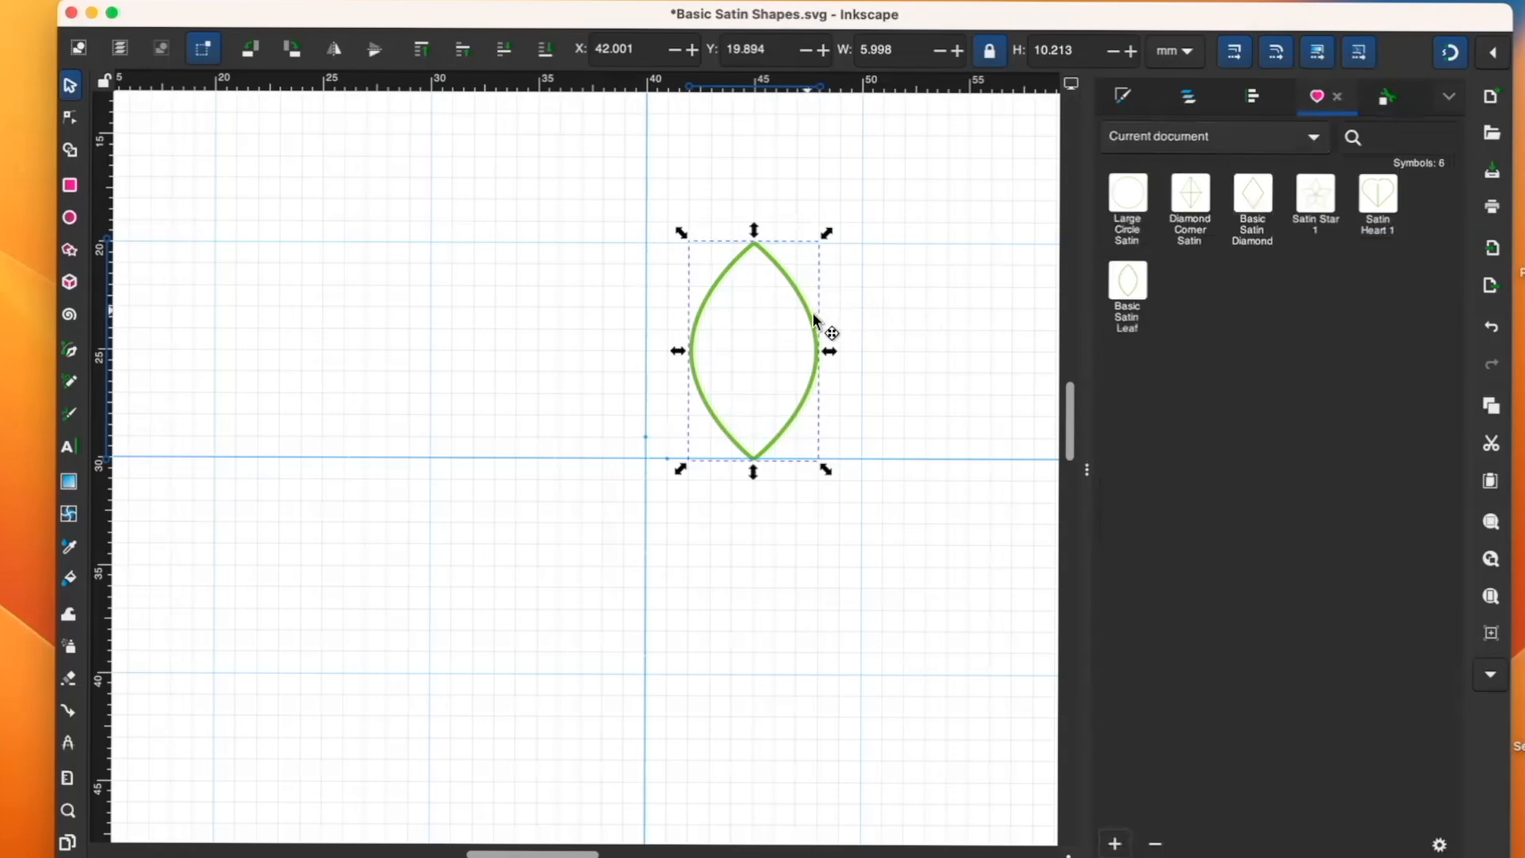
pyautogui.click(0, 0)
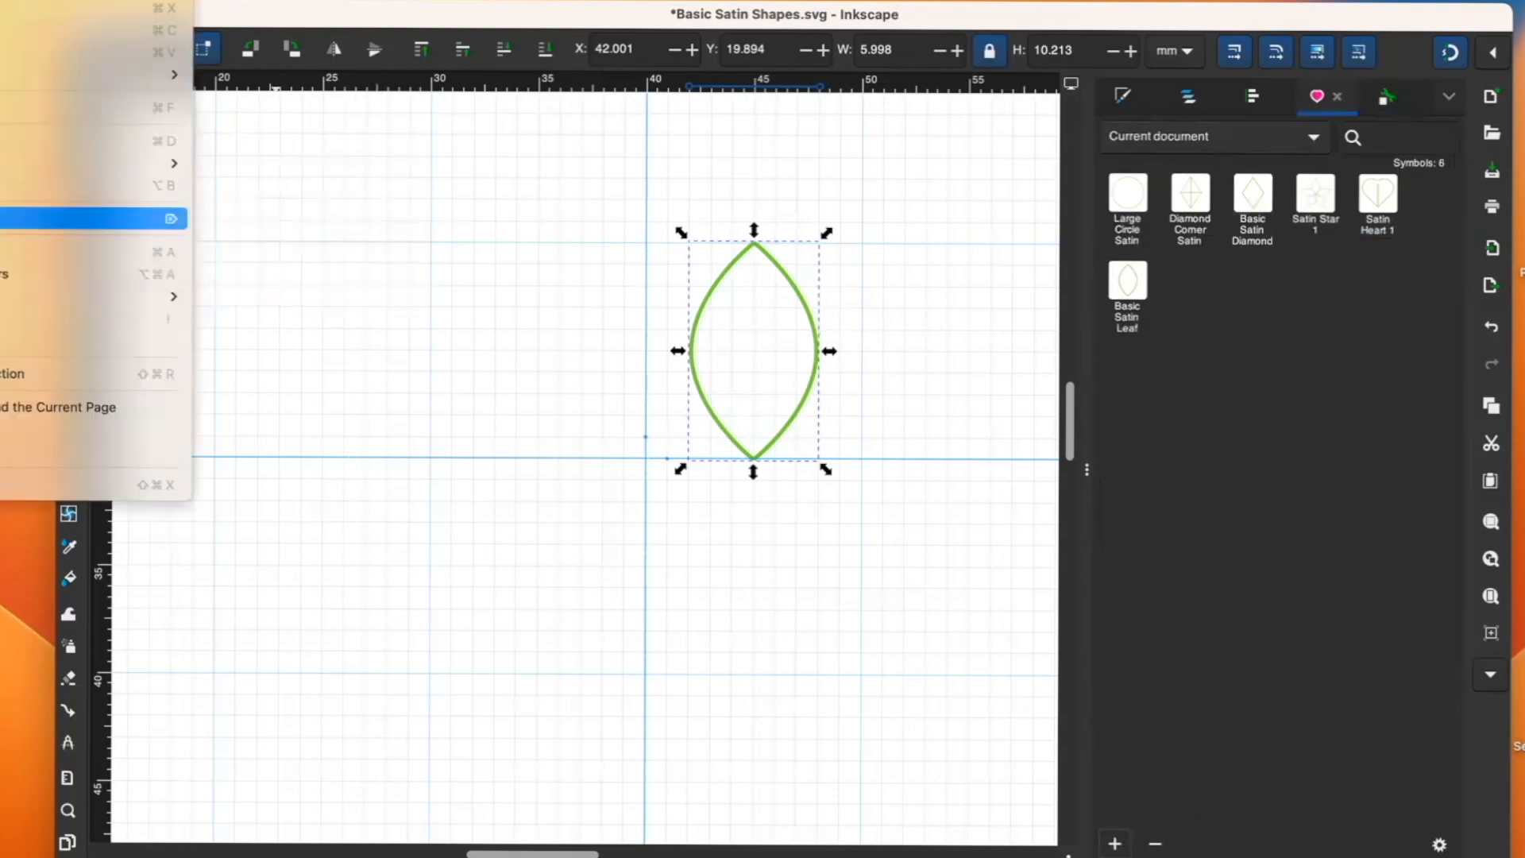
pyautogui.click(95, 219)
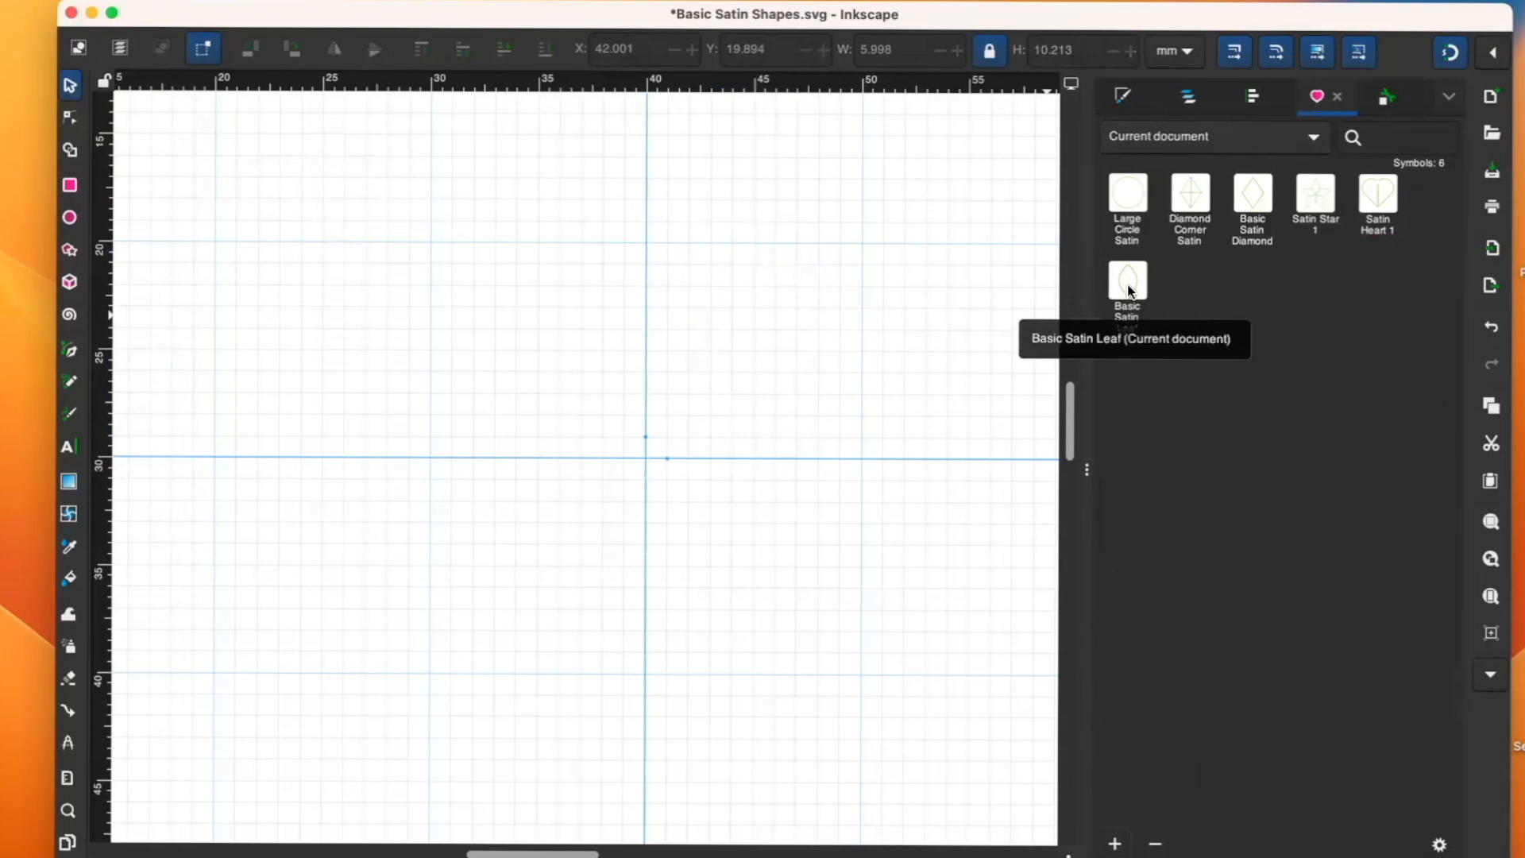
# Place the Basic Satin Leaf symbol on the canvas, centred on the vertical guide above the horizontal guide
pyautogui.moveTo(1133, 279); pyautogui.dragTo(688, 310)
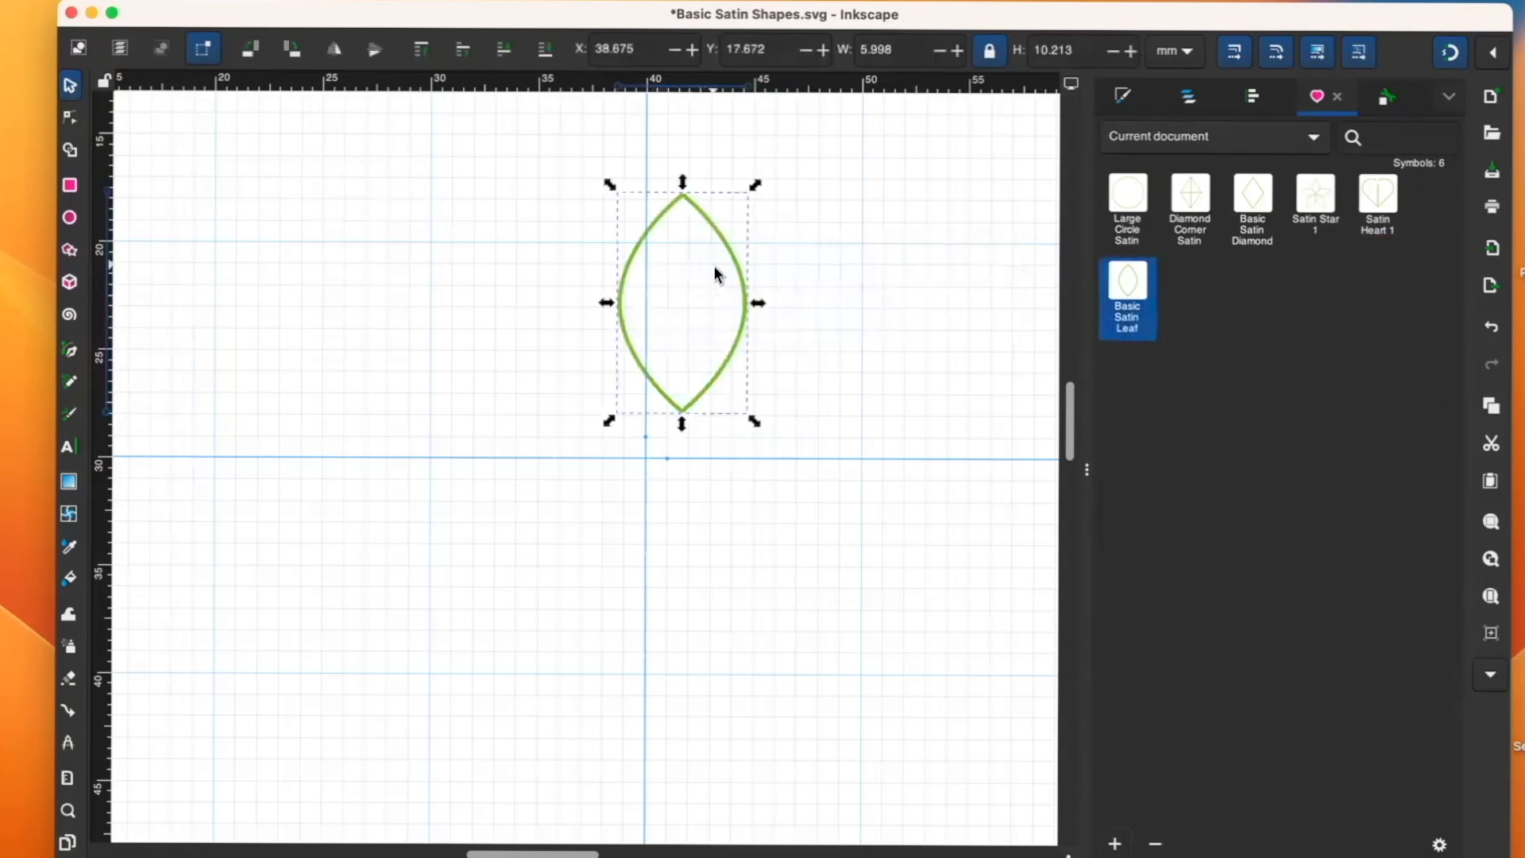
pyautogui.moveTo(723, 237); pyautogui.dragTo(679, 227)
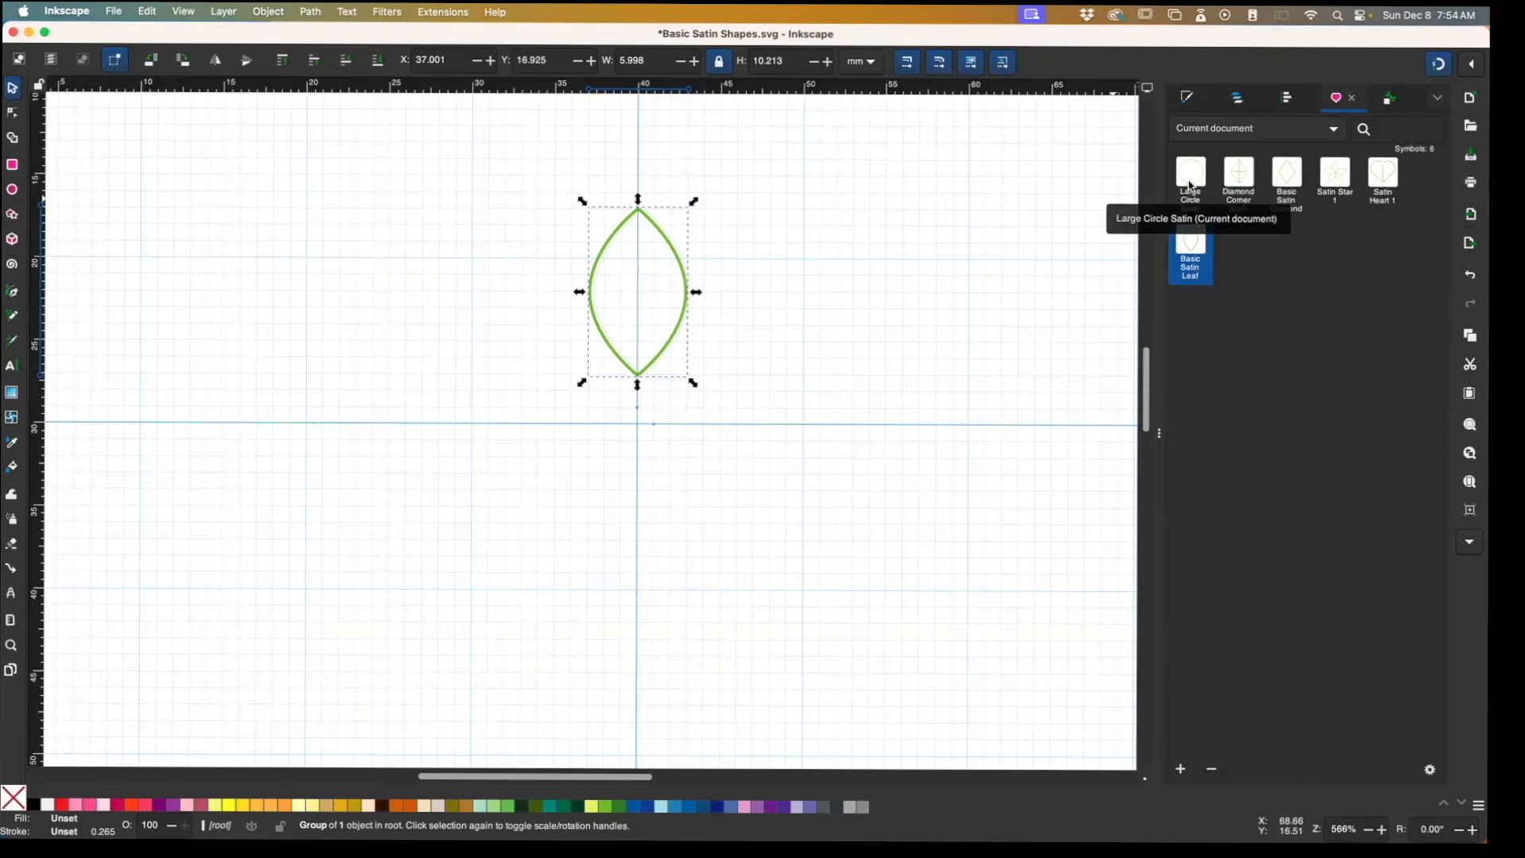
# Place the Large Circle Satin symbol just below the leaf, at about X 39 mm and Y 26 mm
pyautogui.moveTo(1190, 185); pyautogui.dragTo(1025, 278)
pyautogui.moveTo(943, 293); pyautogui.dragTo(872, 331)
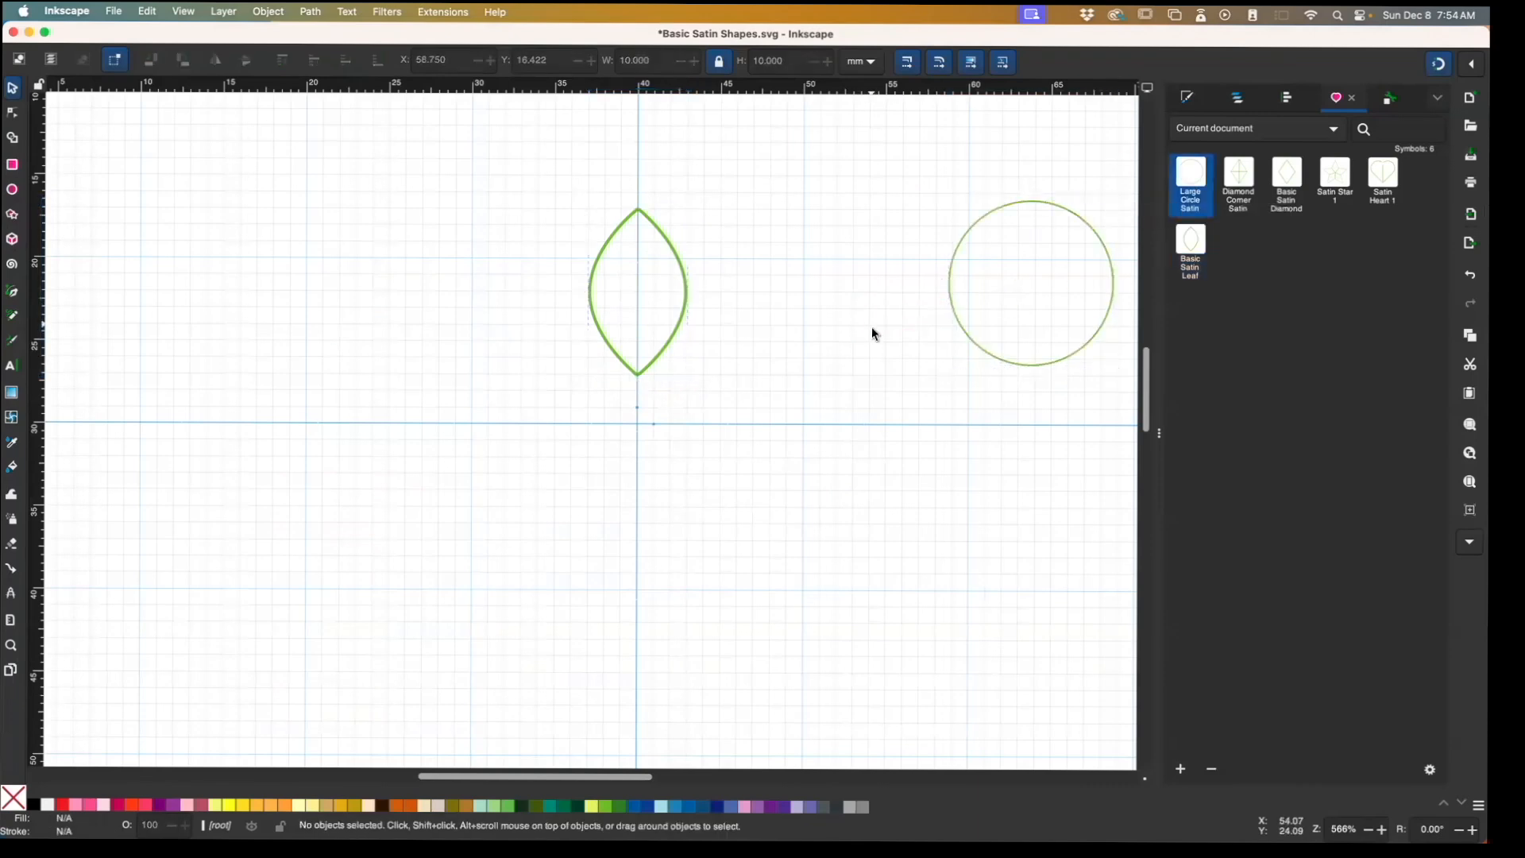
pyautogui.click(1106, 240)
pyautogui.moveTo(1105, 240); pyautogui.dragTo(768, 390)
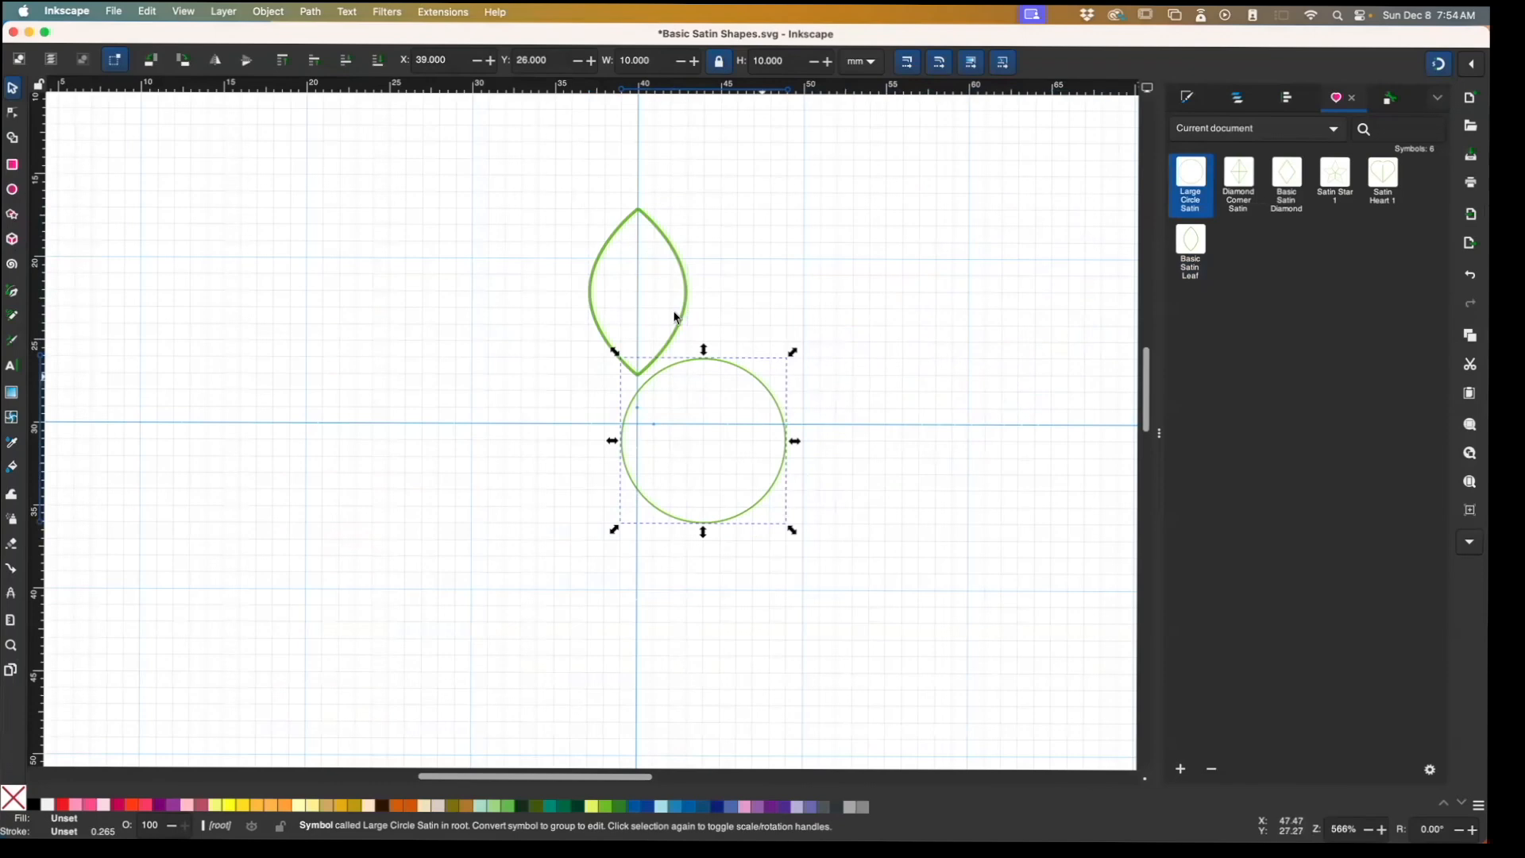
# Unlink the circle symbol's clone and scale it down to about 4 mm, centred on the vertical guide beneath the leaf
pyautogui.click(138, 10)
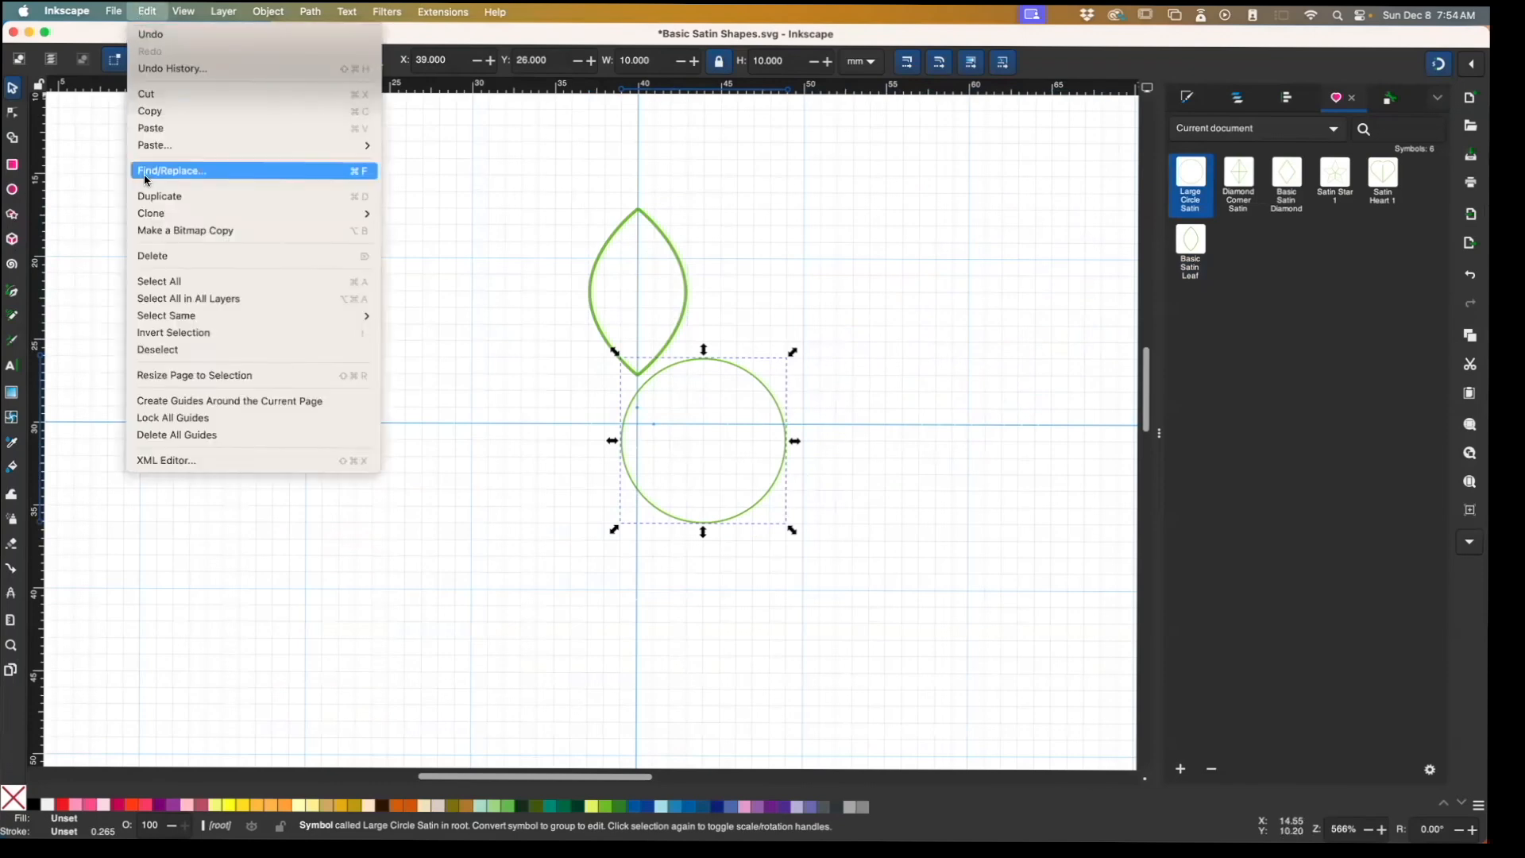
pyautogui.moveTo(166, 215)
pyautogui.click(439, 249)
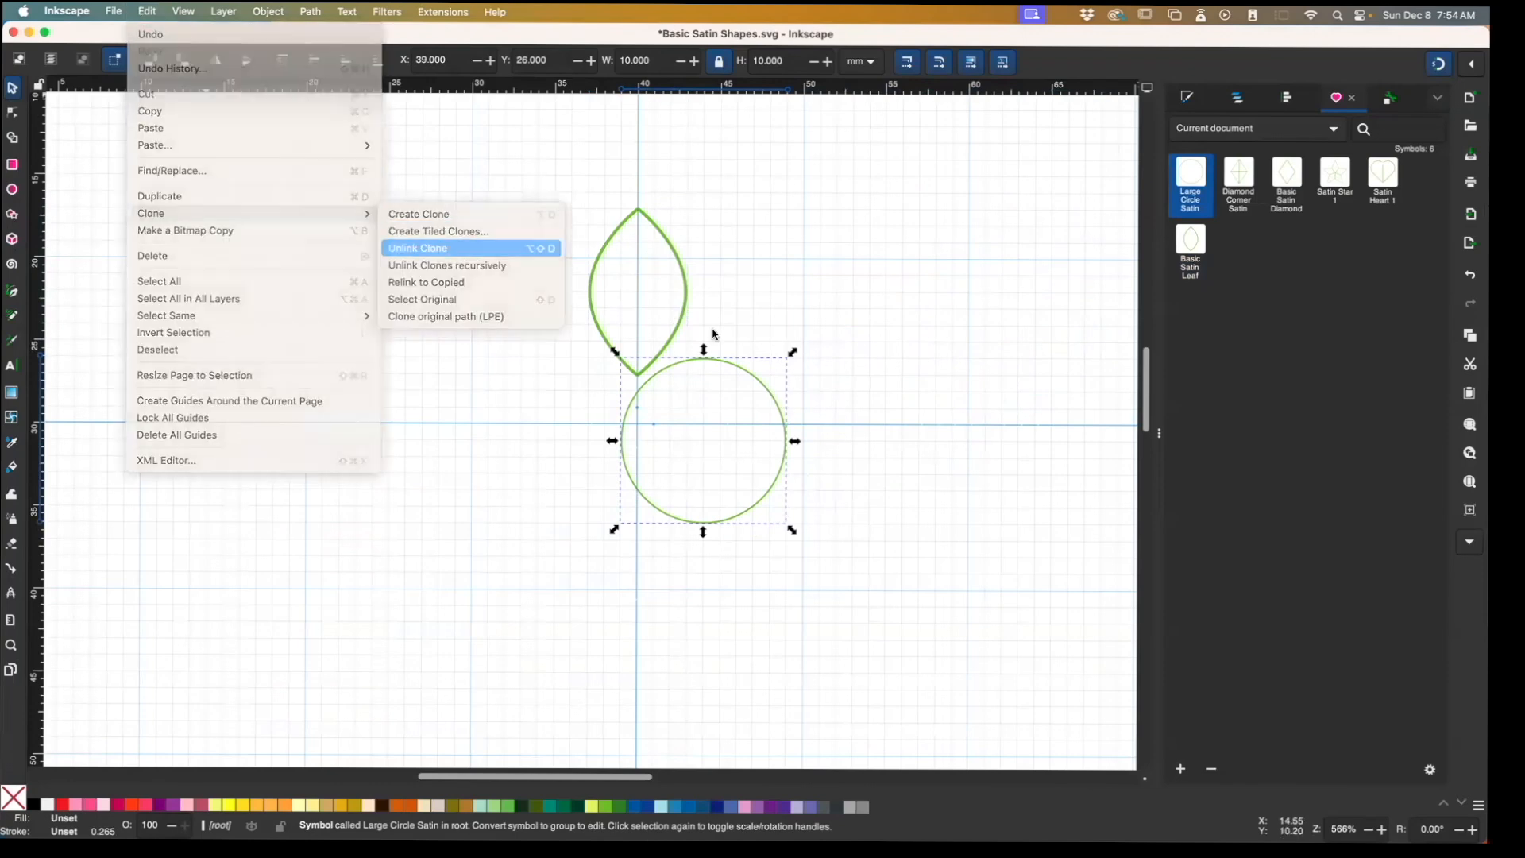
pyautogui.moveTo(794, 355)
pyautogui.mouseDown()
pyautogui.moveTo(737, 408)
pyautogui.moveTo(654, 412)
pyautogui.moveTo(652, 392)
pyautogui.mouseUp()
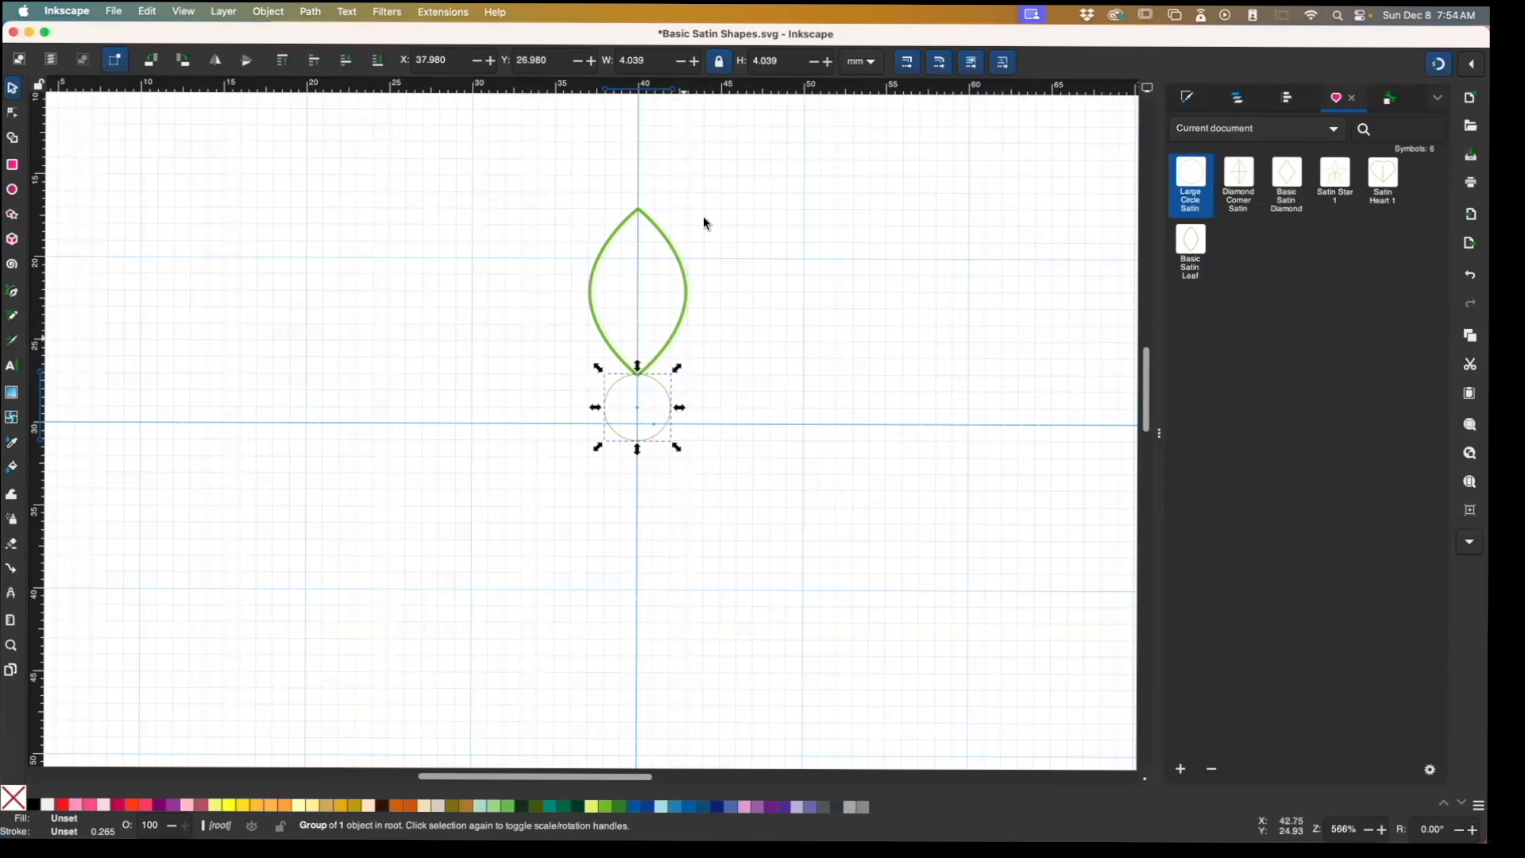
# Centre the circle on the guide intersection and move the leaf down about 1 mm so its lower tip meets the circle
pyautogui.click(654, 322)
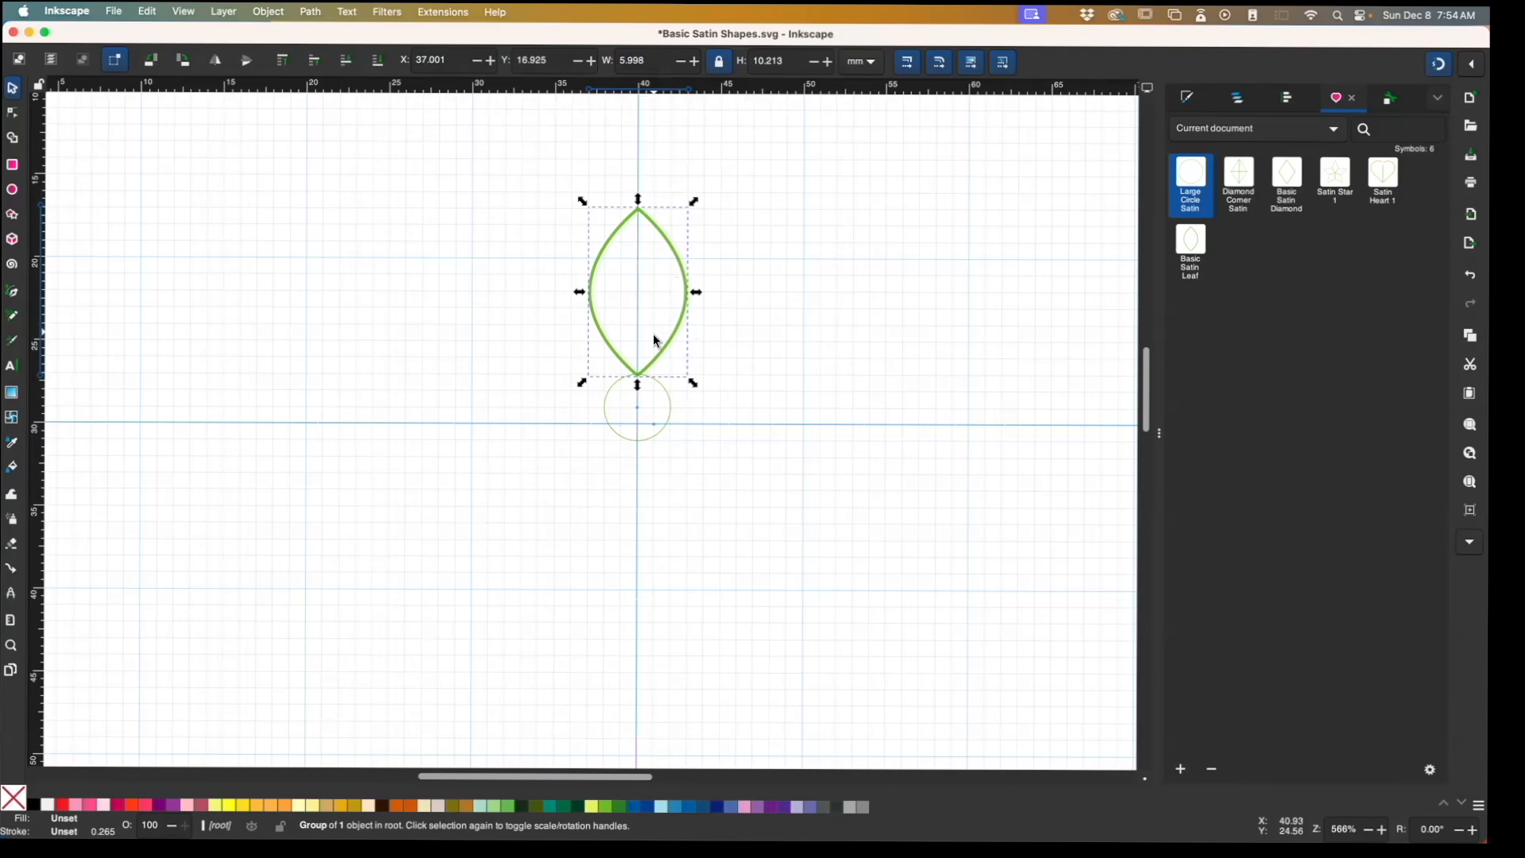
pyautogui.click(677, 255)
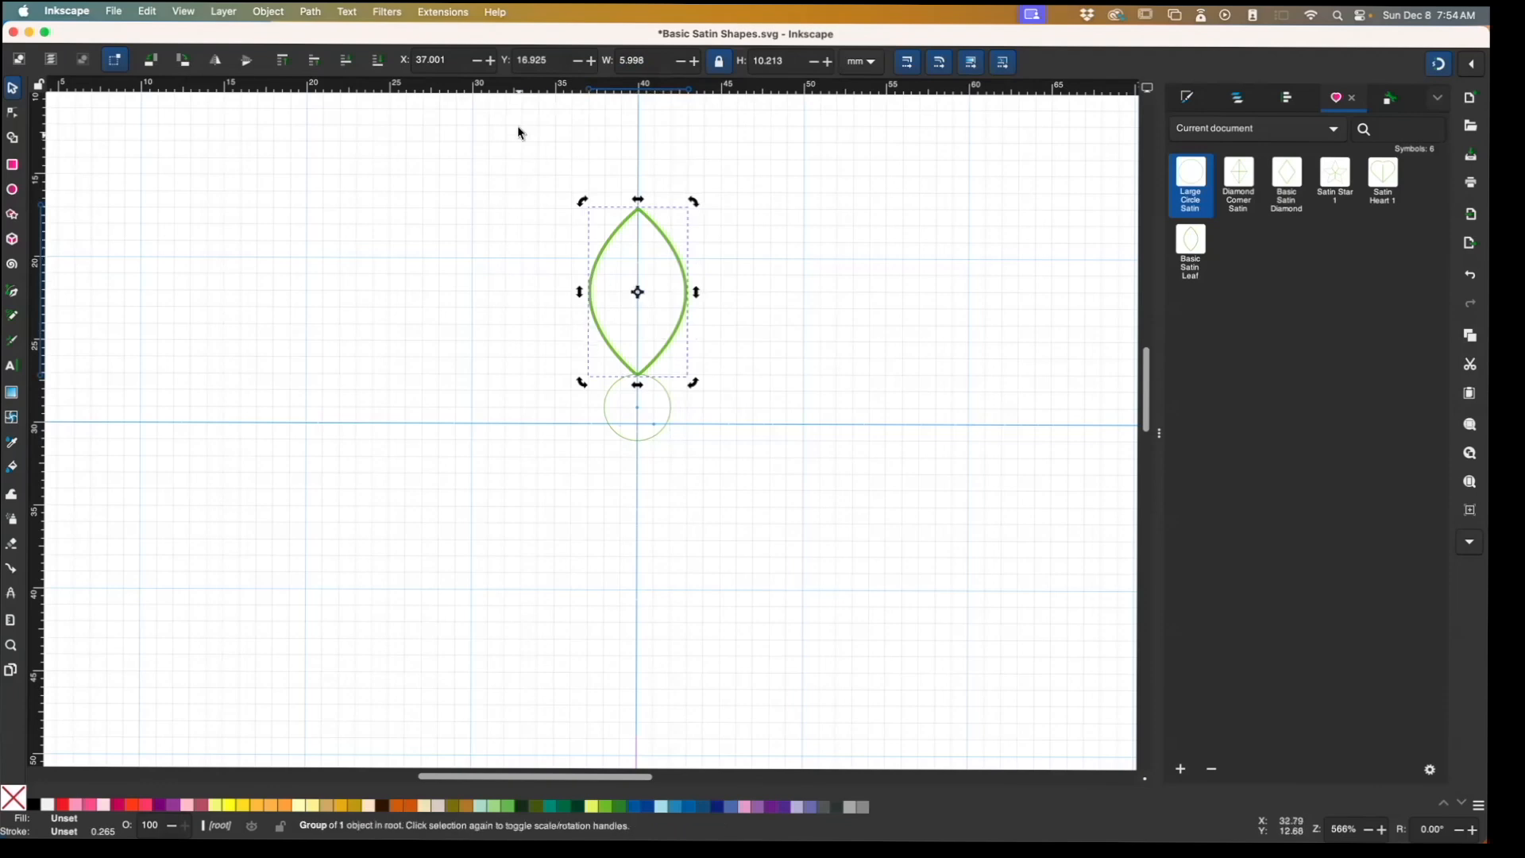
pyautogui.click(673, 413)
pyautogui.moveTo(672, 405); pyautogui.dragTo(671, 422)
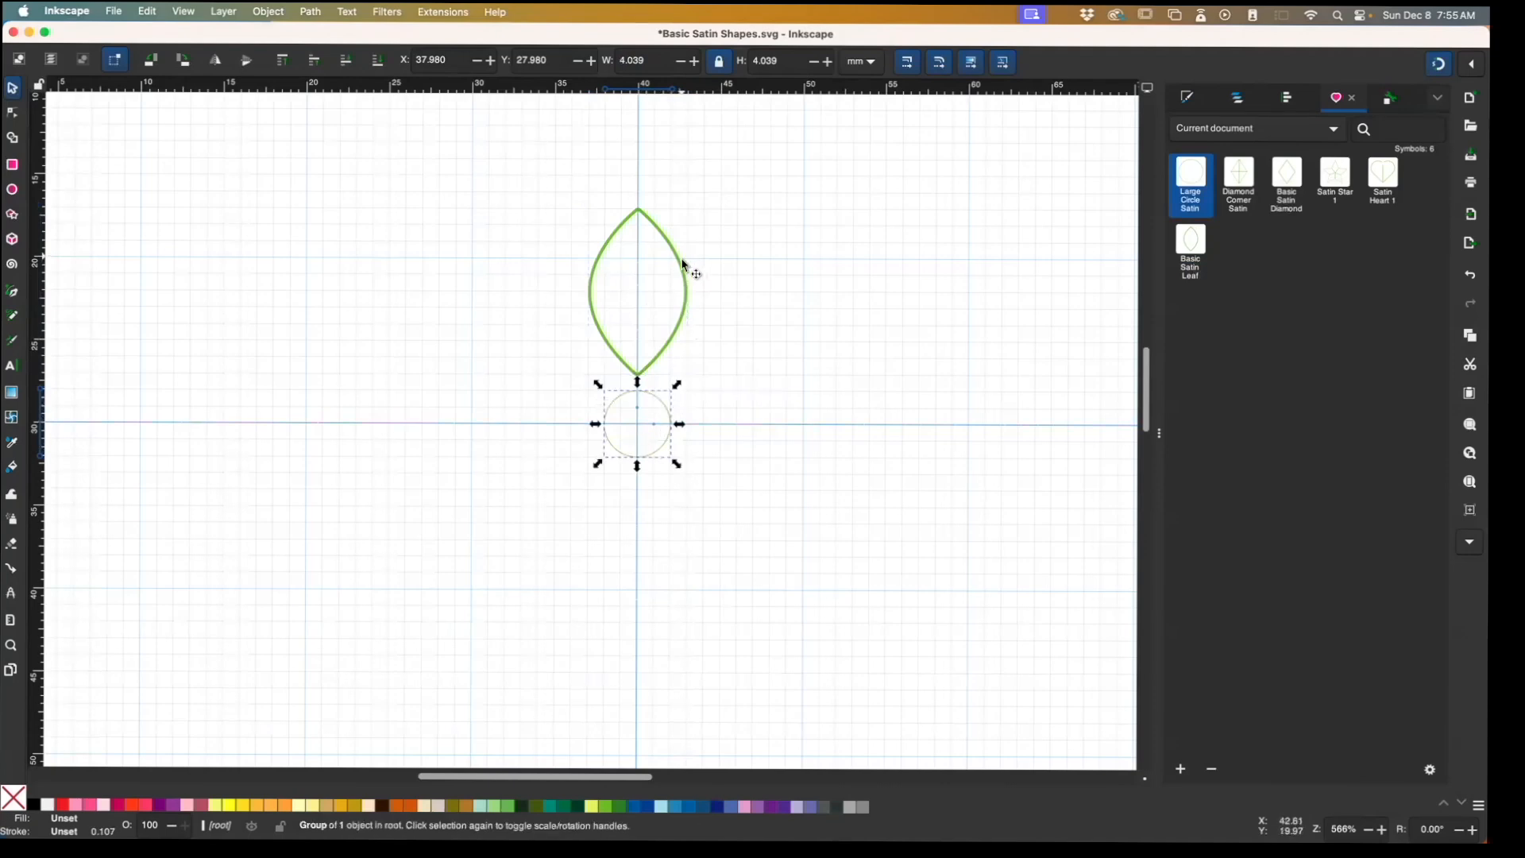
pyautogui.moveTo(682, 272); pyautogui.dragTo(682, 284)
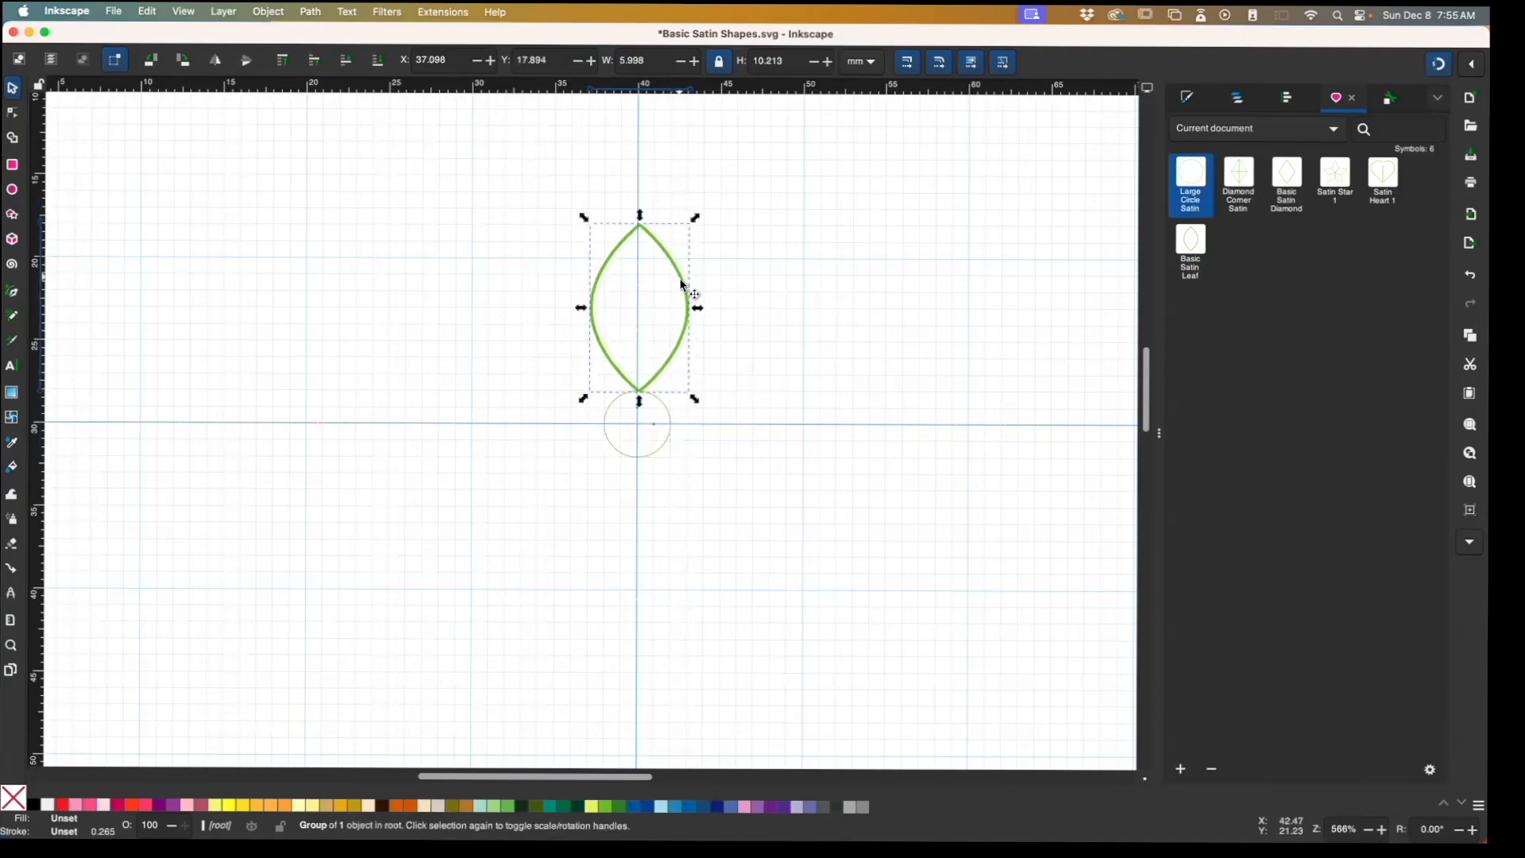
# Set the leaf's rotation centre to the circle's centre and rotate stamped copies around it to form an eight-petal flower
pyautogui.click(682, 286)
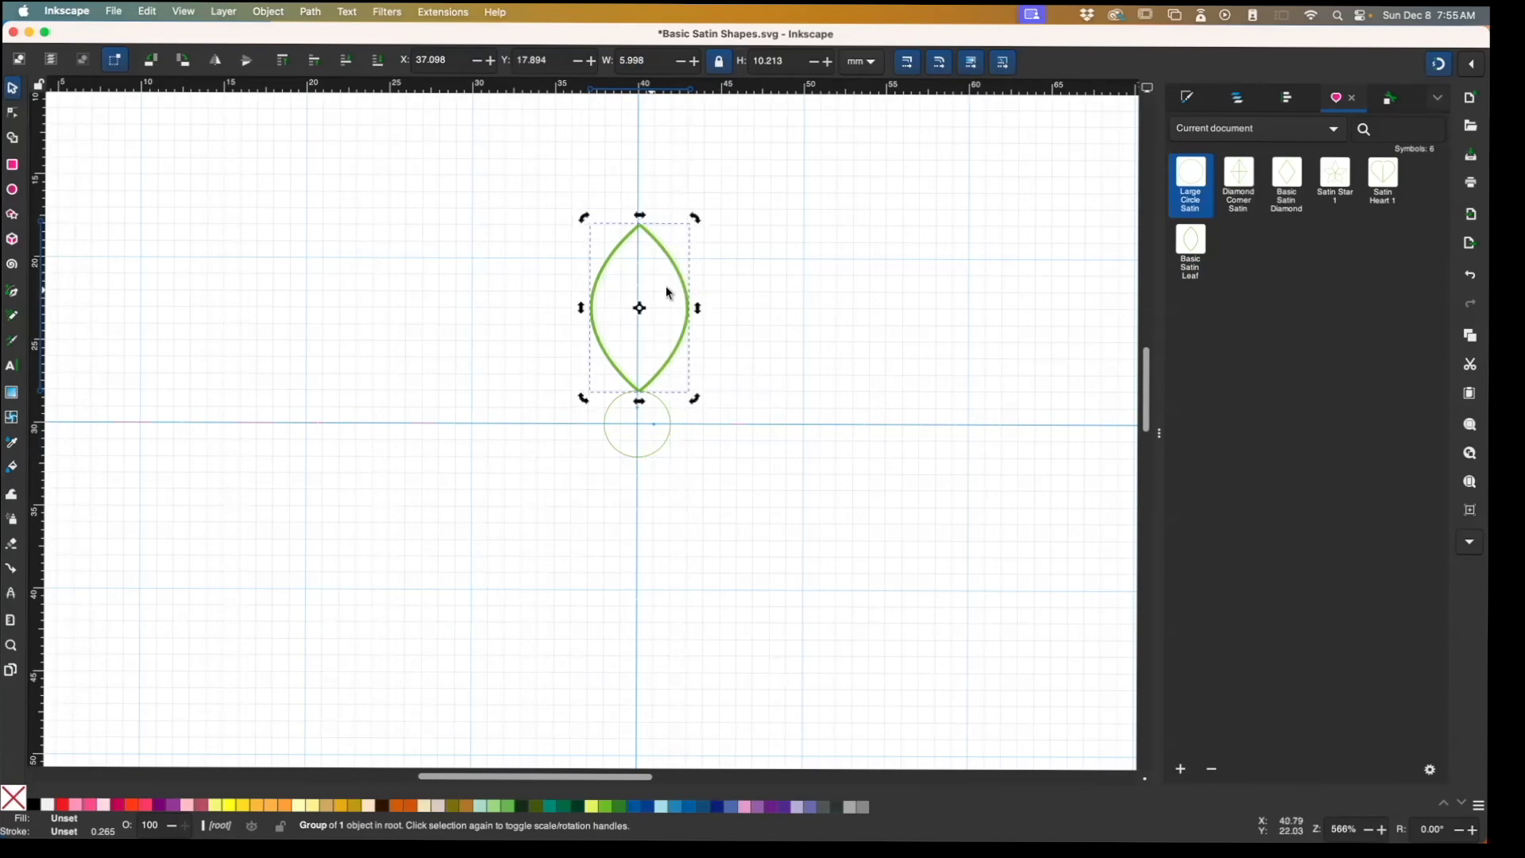
pyautogui.moveTo(638, 309); pyautogui.dragTo(640, 427)
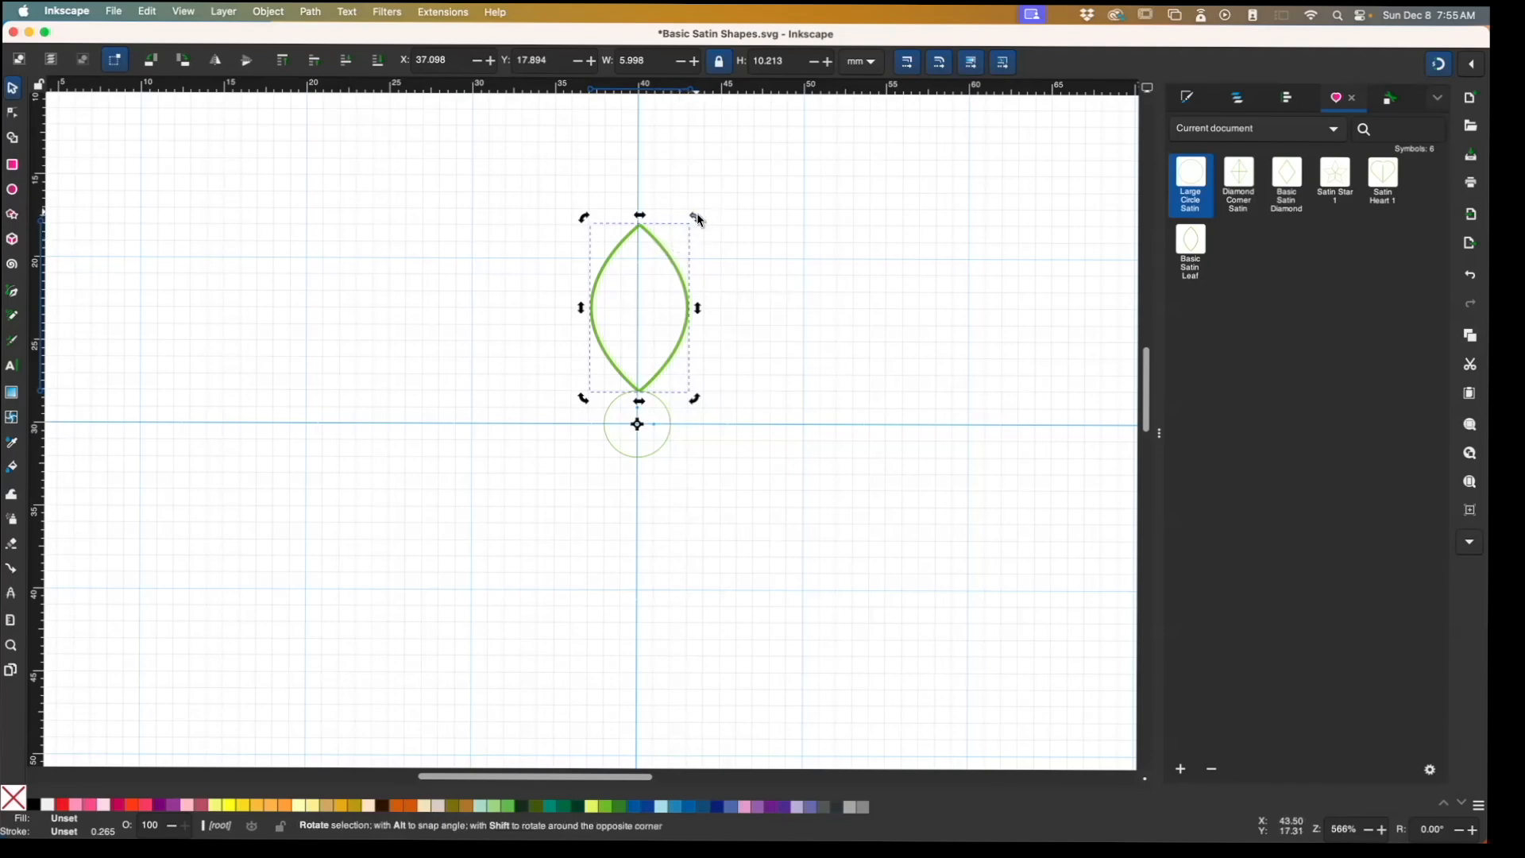
pyautogui.moveTo(699, 219); pyautogui.dragTo(697, 254)
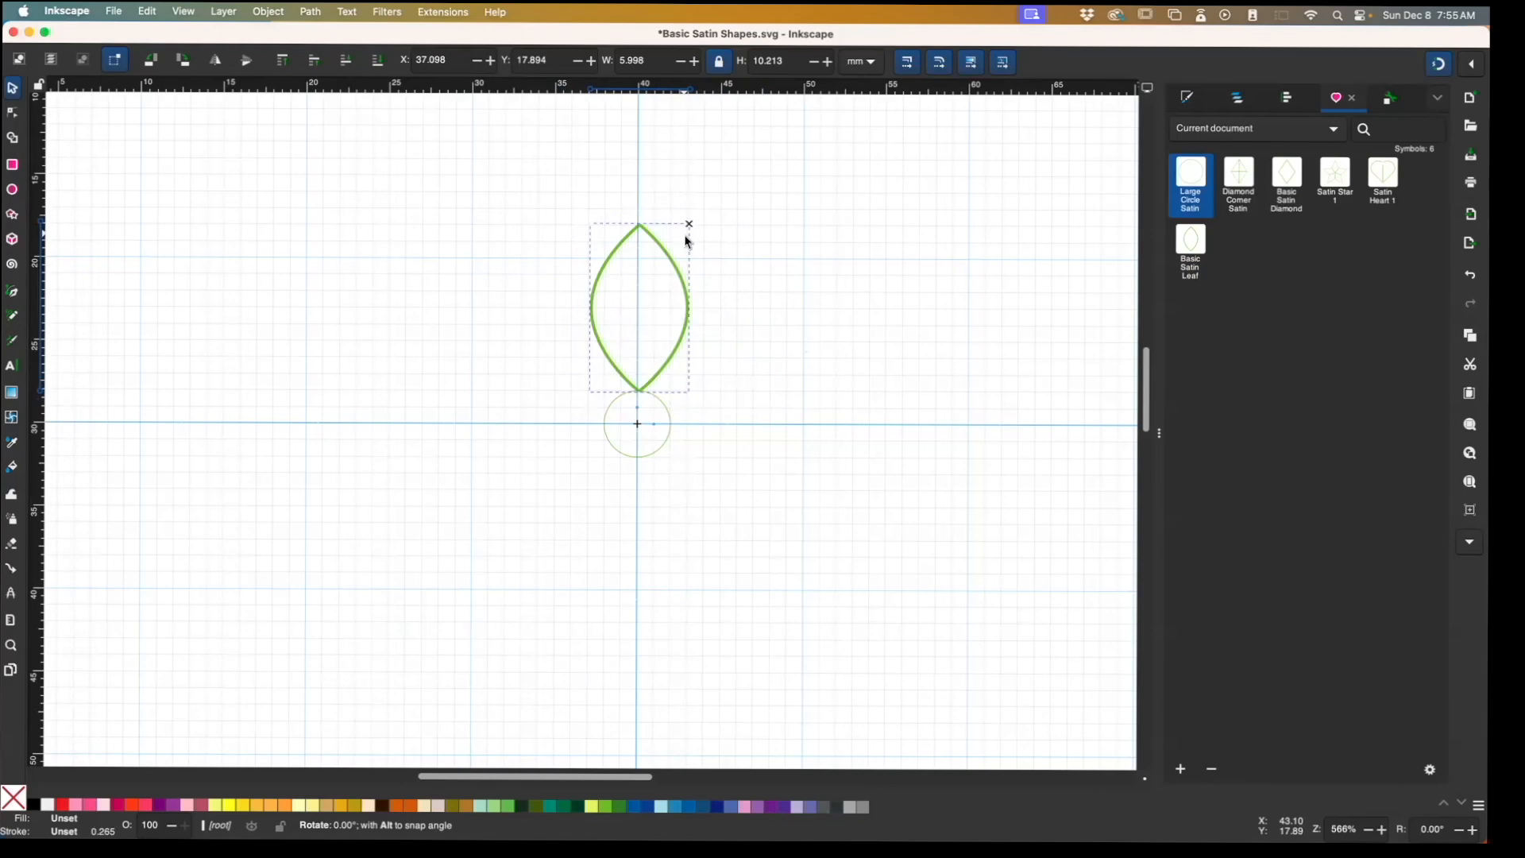
pyautogui.moveTo(688, 240); pyautogui.dragTo(544, 259)
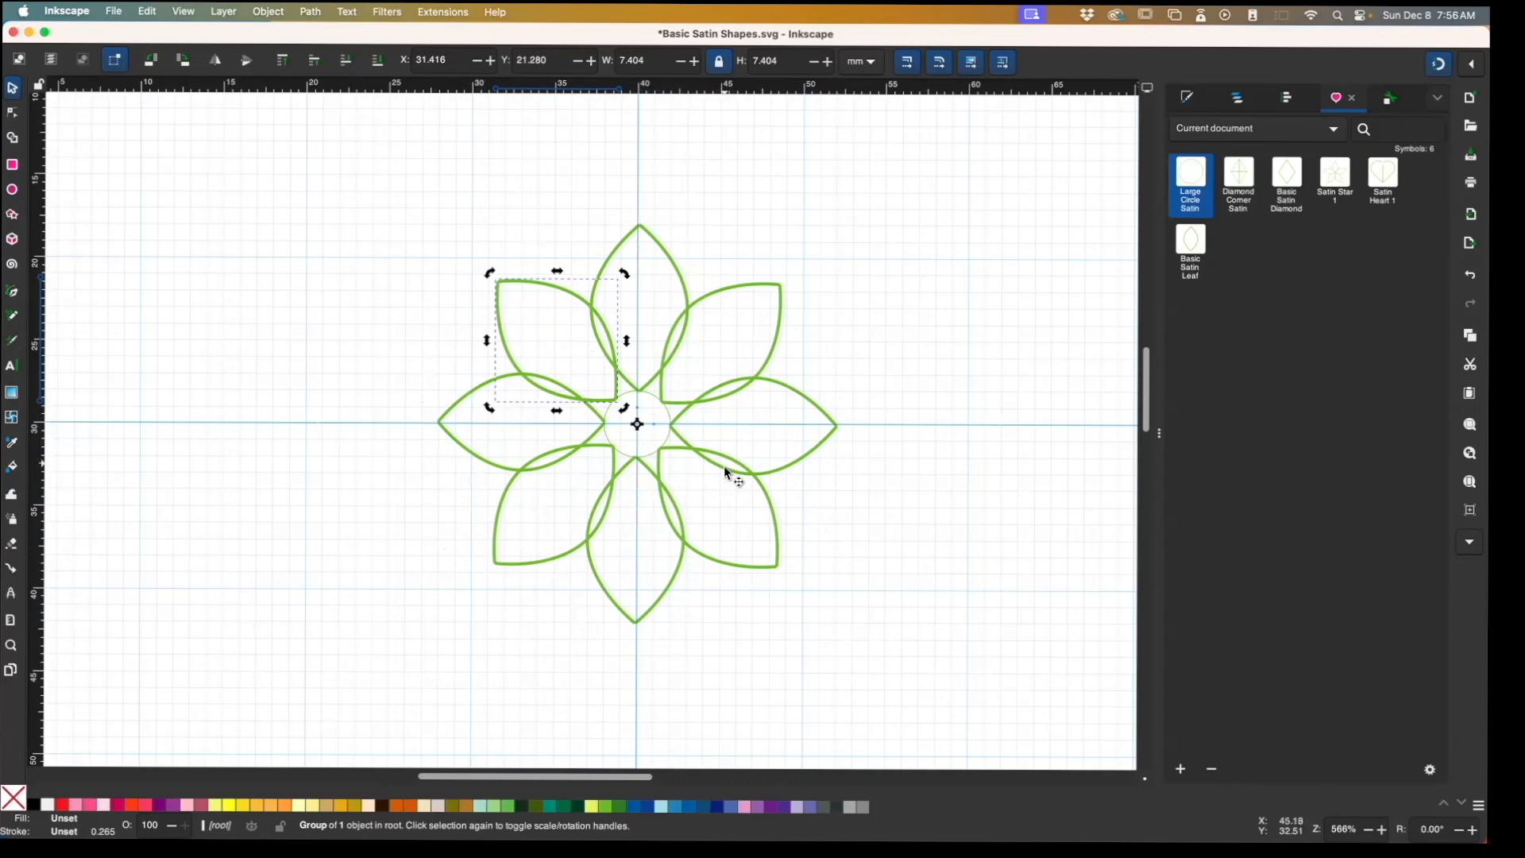
# Undo the rotated petal copies back to the single upright leaf above the circle
pyautogui.press('super+z')
pyautogui.press('super+z')
pyautogui.press('super+z')
pyautogui.press('super+z')
pyautogui.press('super+z')
pyautogui.press('super+z')
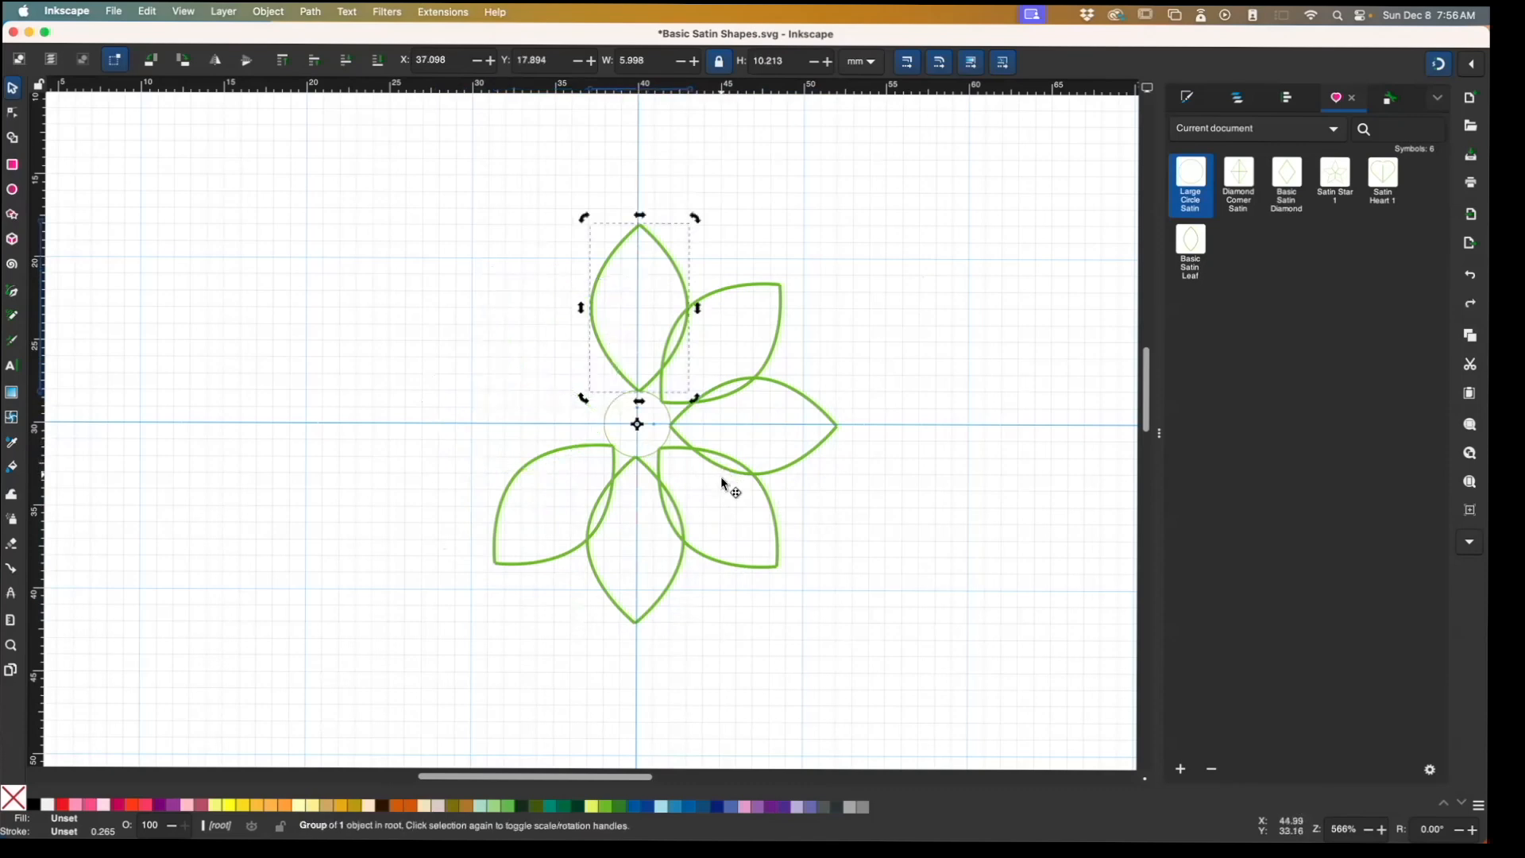
pyautogui.press('super+z')
pyautogui.press('super+z')
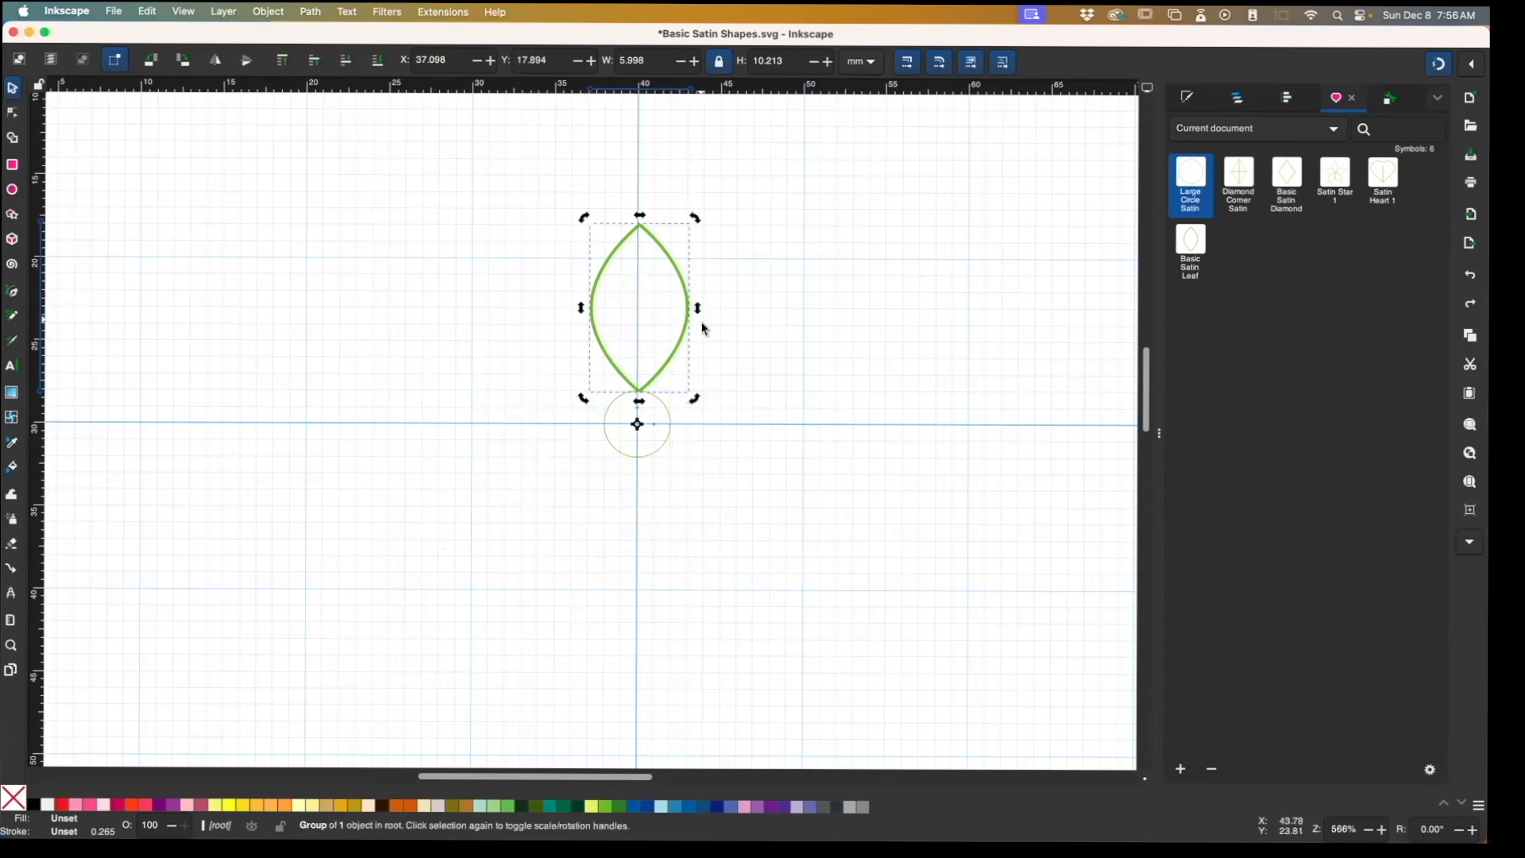
# Enlarge the circle about its centre to about 6.2 mm and move the leaf up 1 mm to meet its edge
pyautogui.click(665, 445)
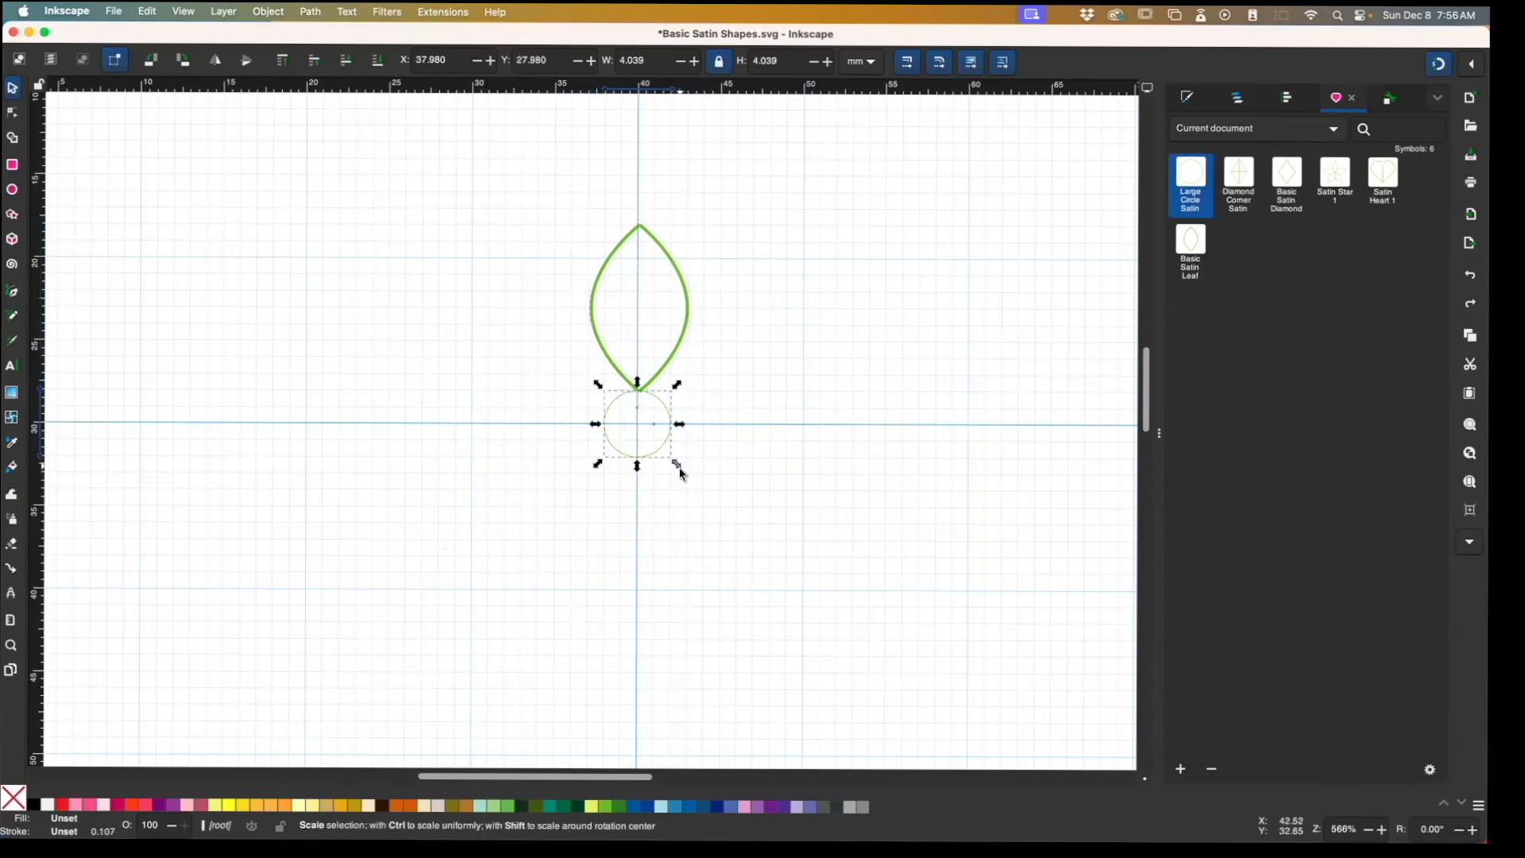
pyautogui.moveTo(679, 468)
pyautogui.mouseDown()
pyautogui.moveTo(712, 525)
pyautogui.moveTo(699, 512)
pyautogui.mouseUp()
pyautogui.click(688, 347)
pyautogui.moveTo(684, 343)
pyautogui.mouseDown()
pyautogui.moveTo(683, 310)
pyautogui.moveTo(682, 327)
pyautogui.mouseUp()
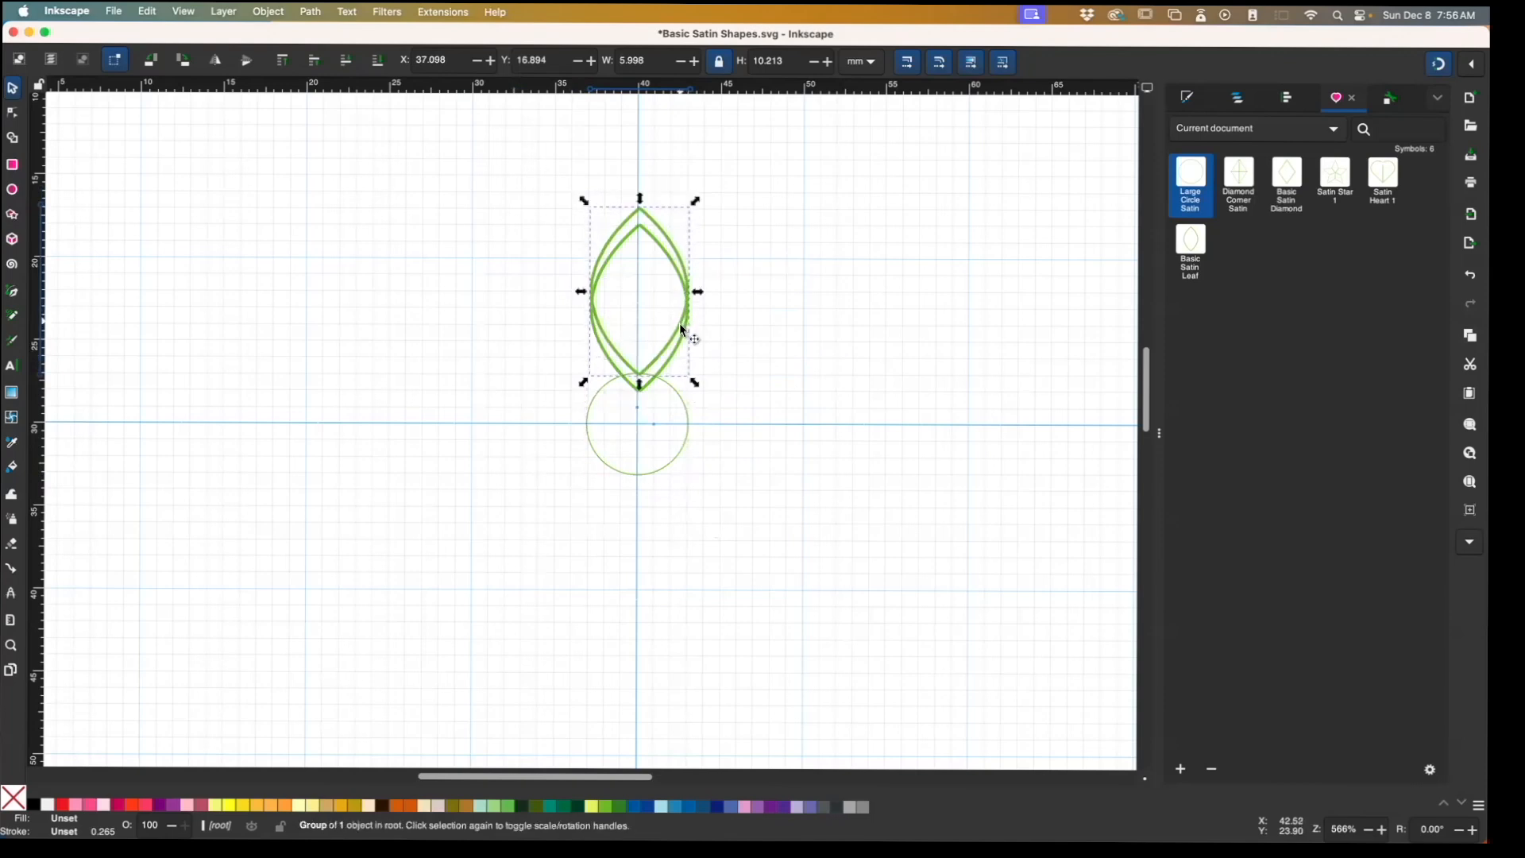
pyautogui.hotkey('ctrl', 'z')
pyautogui.click(683, 329)
pyautogui.moveTo(691, 337); pyautogui.dragTo(688, 307)
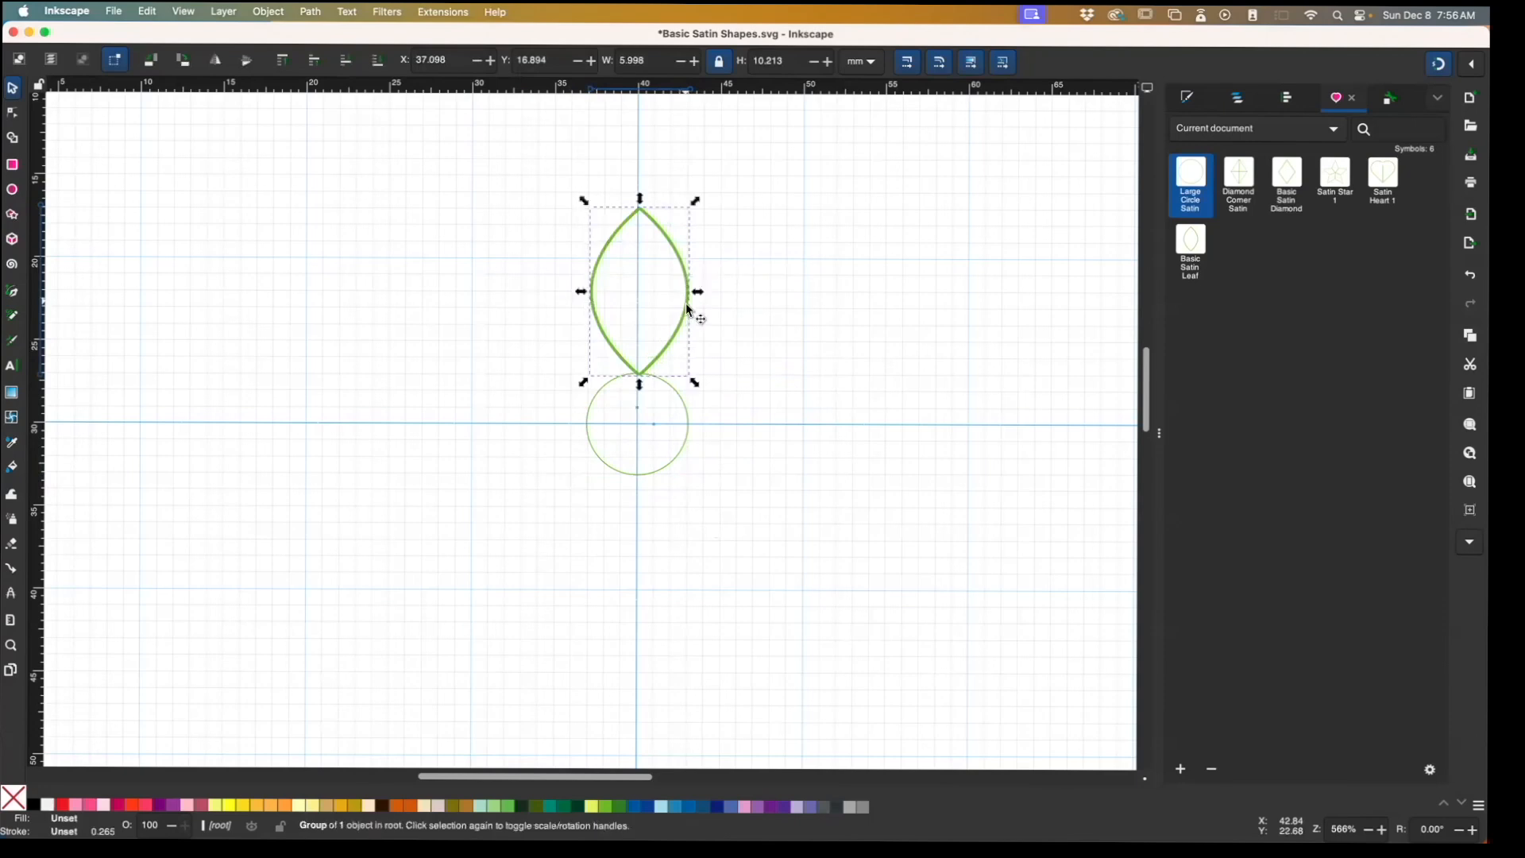
# Place the leaf's rotation centre at the middle of the enlarged circle and stamp rotated copies to form eight evenly spaced petals
pyautogui.click(678, 260)
pyautogui.moveTo(638, 403); pyautogui.dragTo(637, 424)
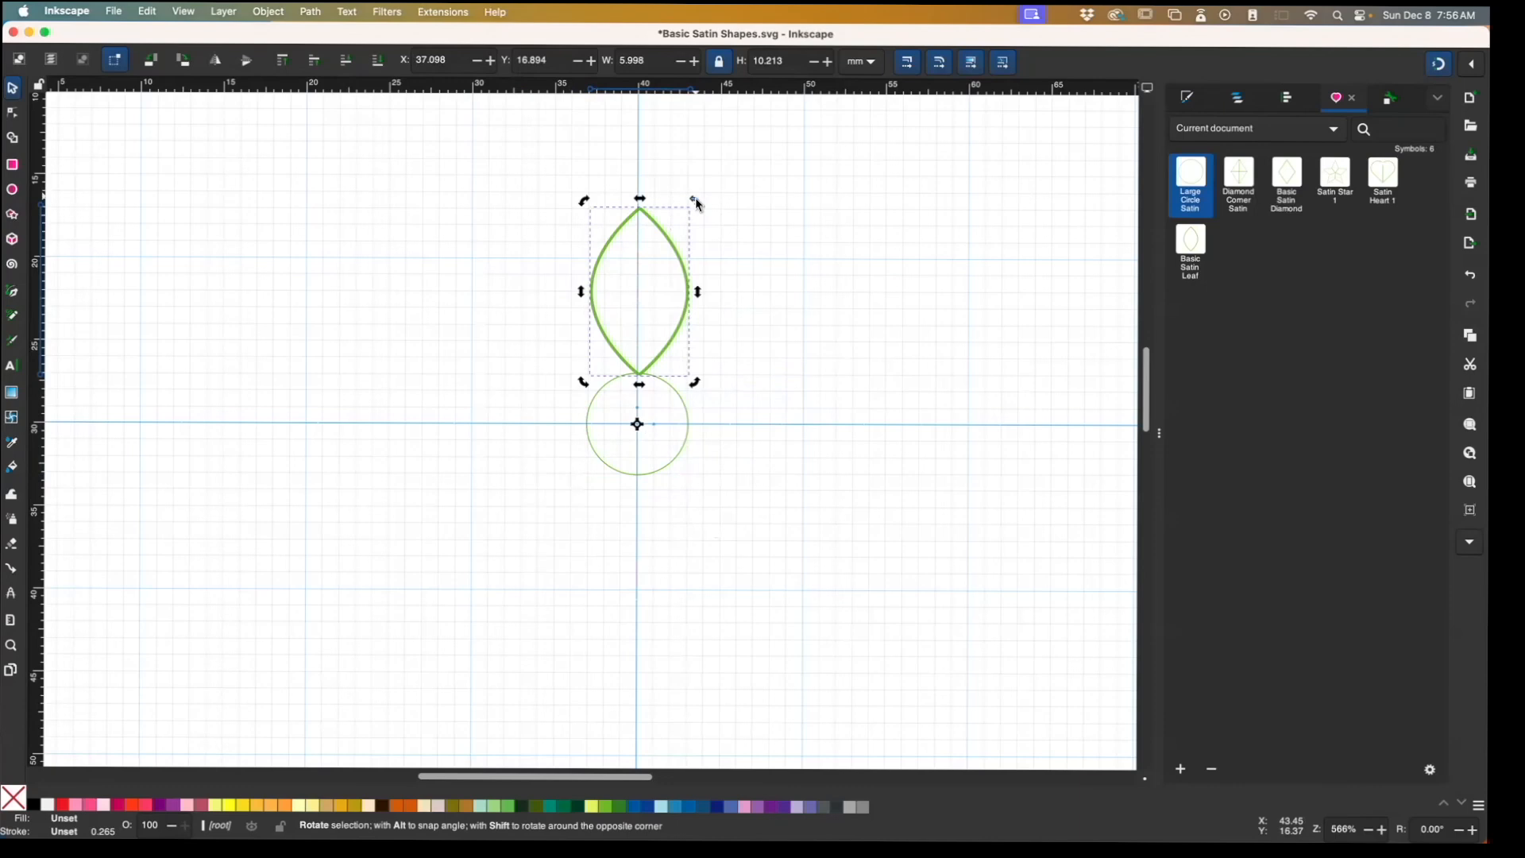
pyautogui.moveTo(698, 205)
pyautogui.mouseDown()
pyautogui.moveTo(796, 282)
pyautogui.moveTo(680, 208)
pyautogui.mouseUp()
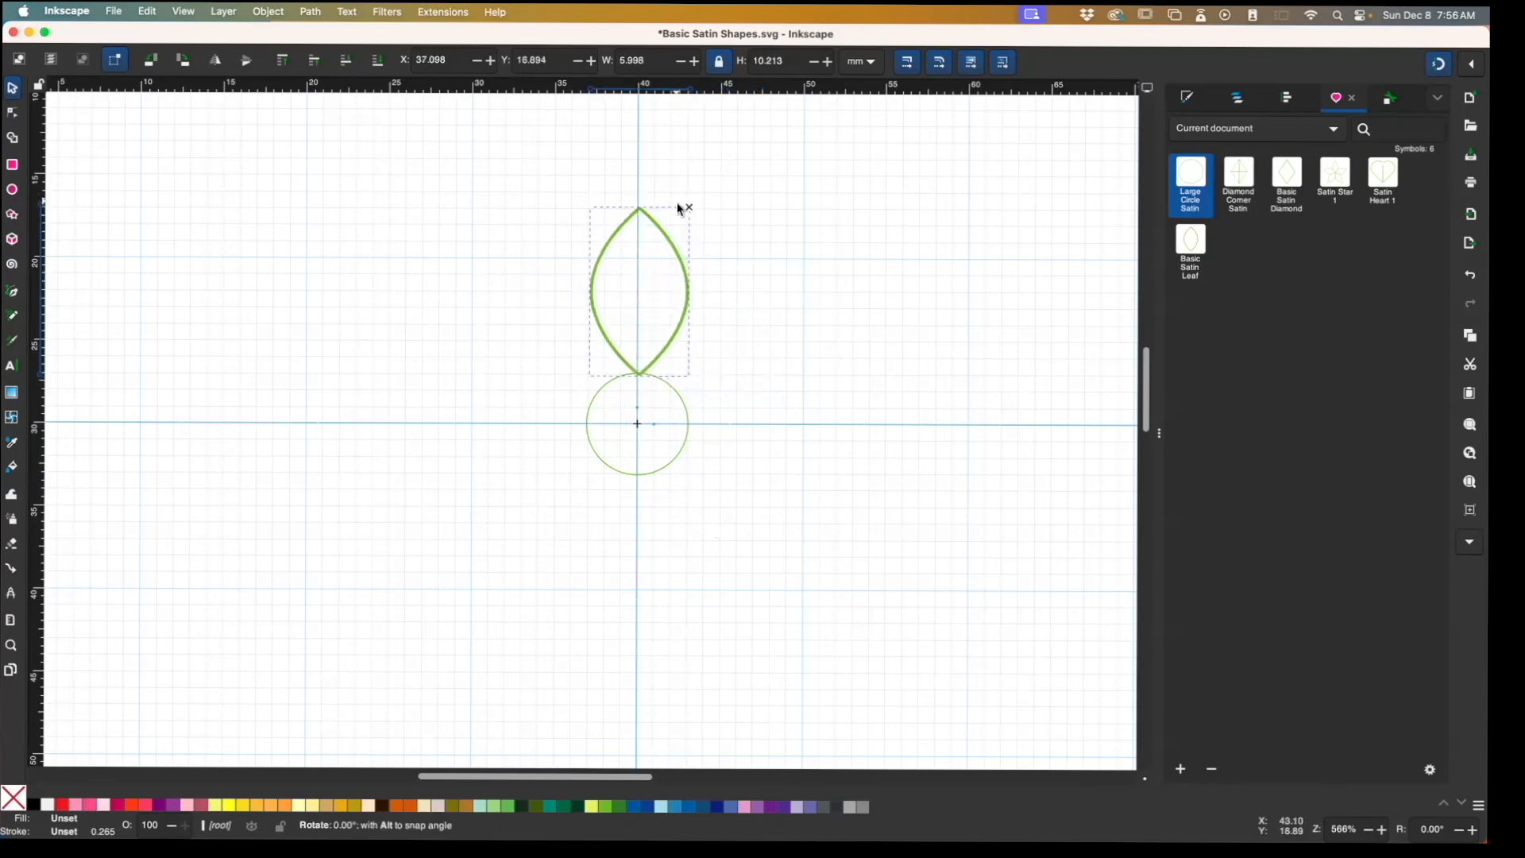
pyautogui.moveTo(680, 208); pyautogui.dragTo(503, 232)
pyautogui.press('space')
pyautogui.press('space')
pyautogui.press('space')
pyautogui.press('space')
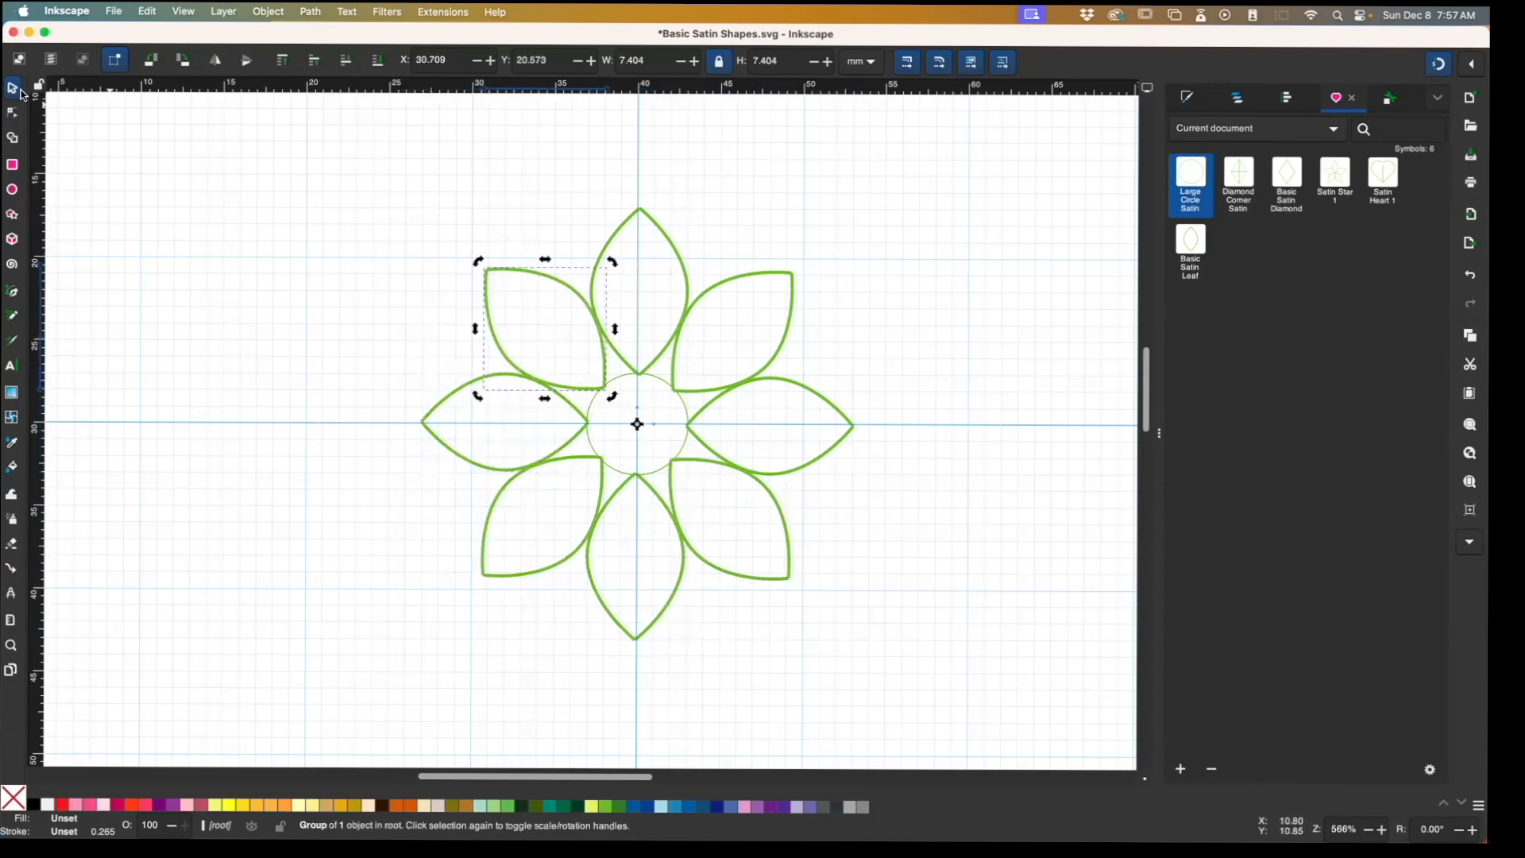
# Try pulling the upper-left petal away from the flower to check for a stacked duplicate, and undo the moves
pyautogui.moveTo(557, 287); pyautogui.dragTo(406, 274)
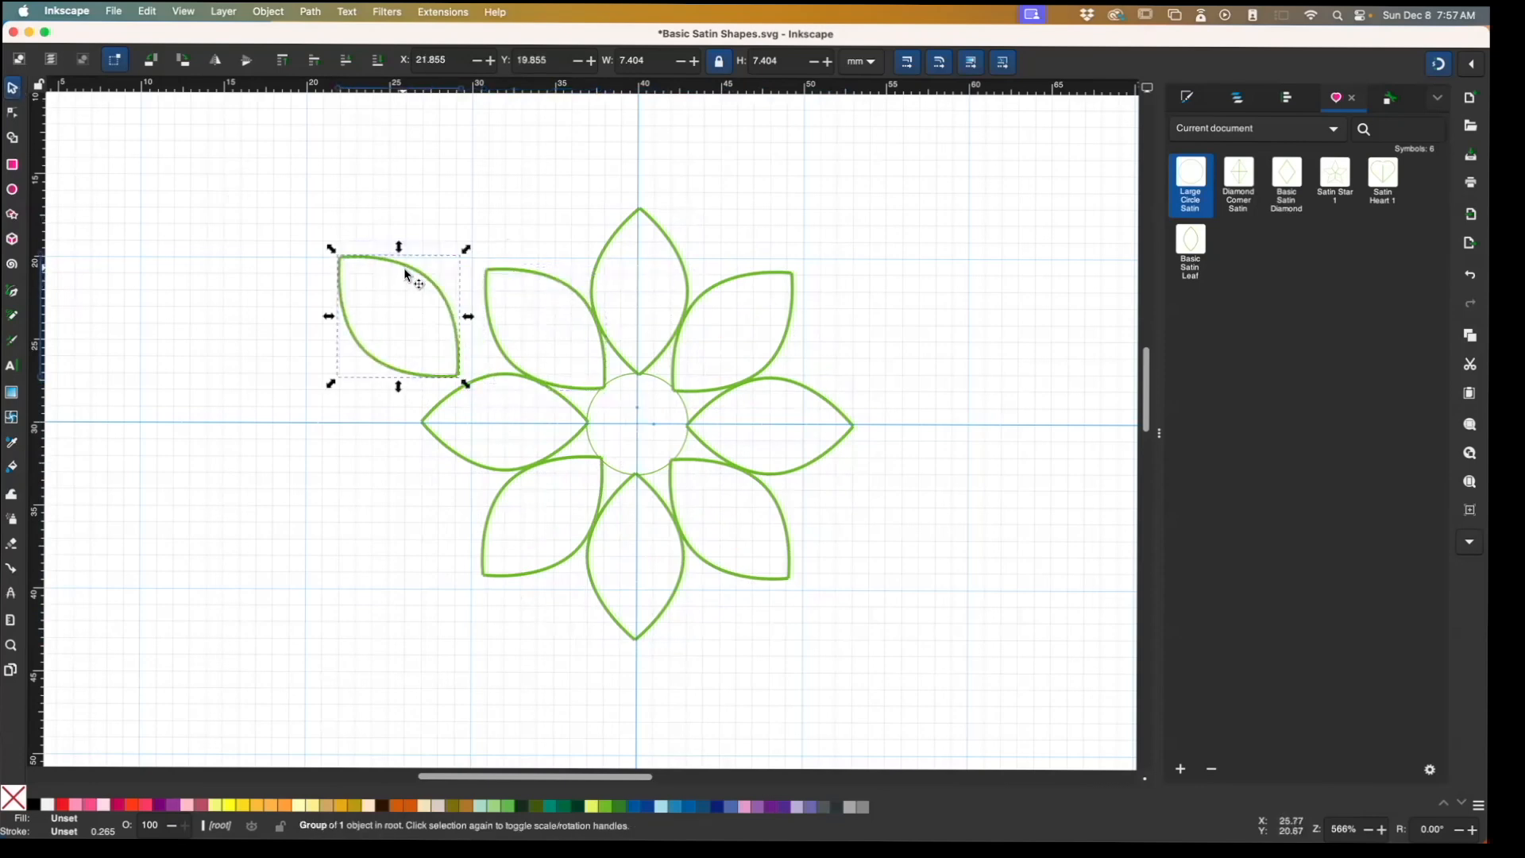
pyautogui.hotkey('ctrl', 'z')
pyautogui.click(534, 275)
pyautogui.moveTo(532, 276); pyautogui.dragTo(410, 244)
pyautogui.hotkey('ctrl', 'z')
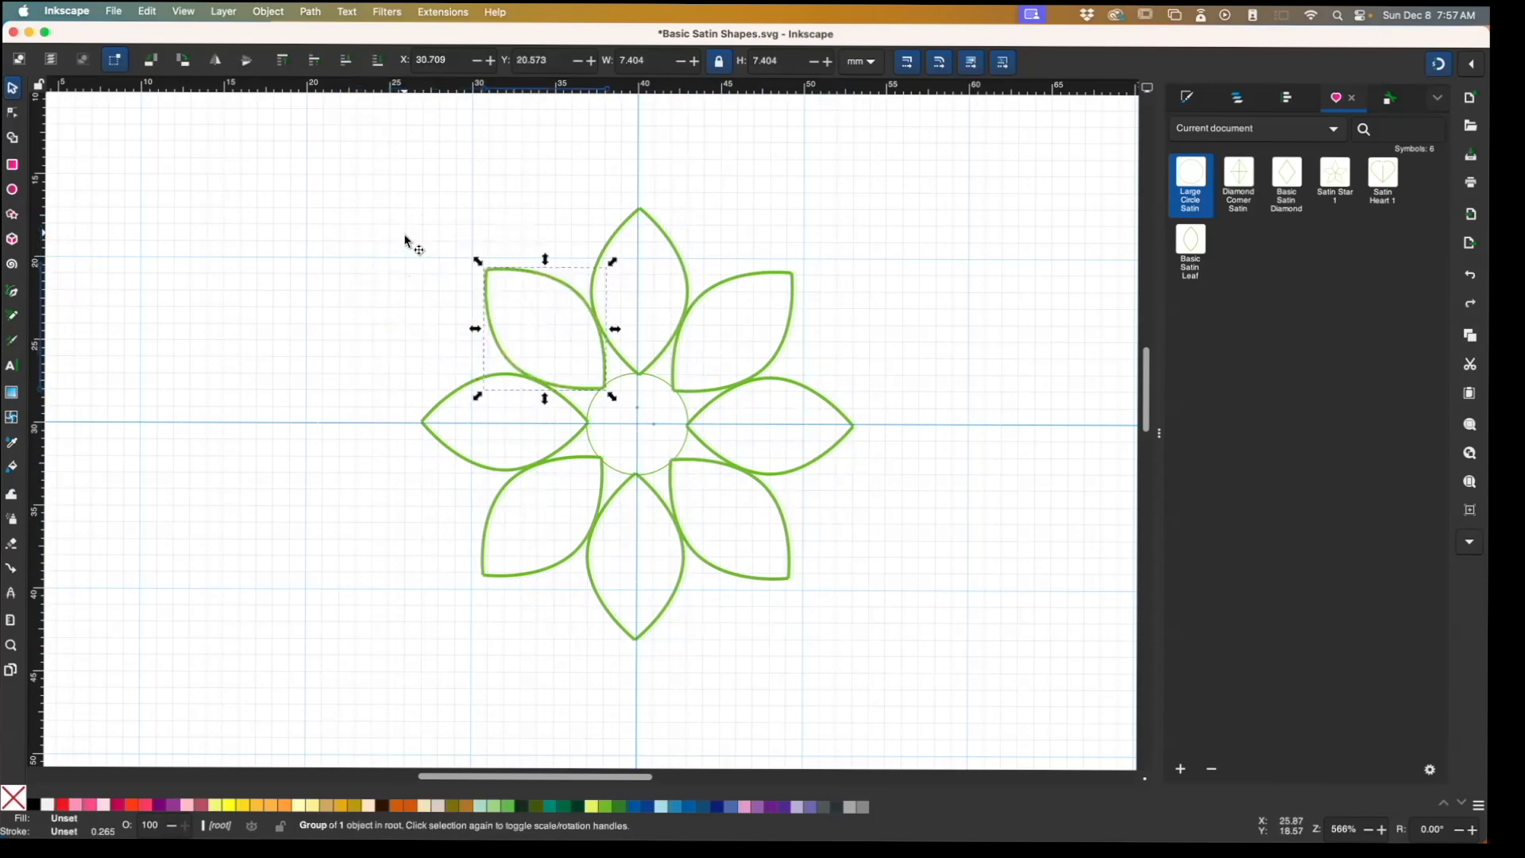
# Select the circle and all petals, open their embroidery parameters, and show the jumps in the stitch preview
pyautogui.click(680, 401)
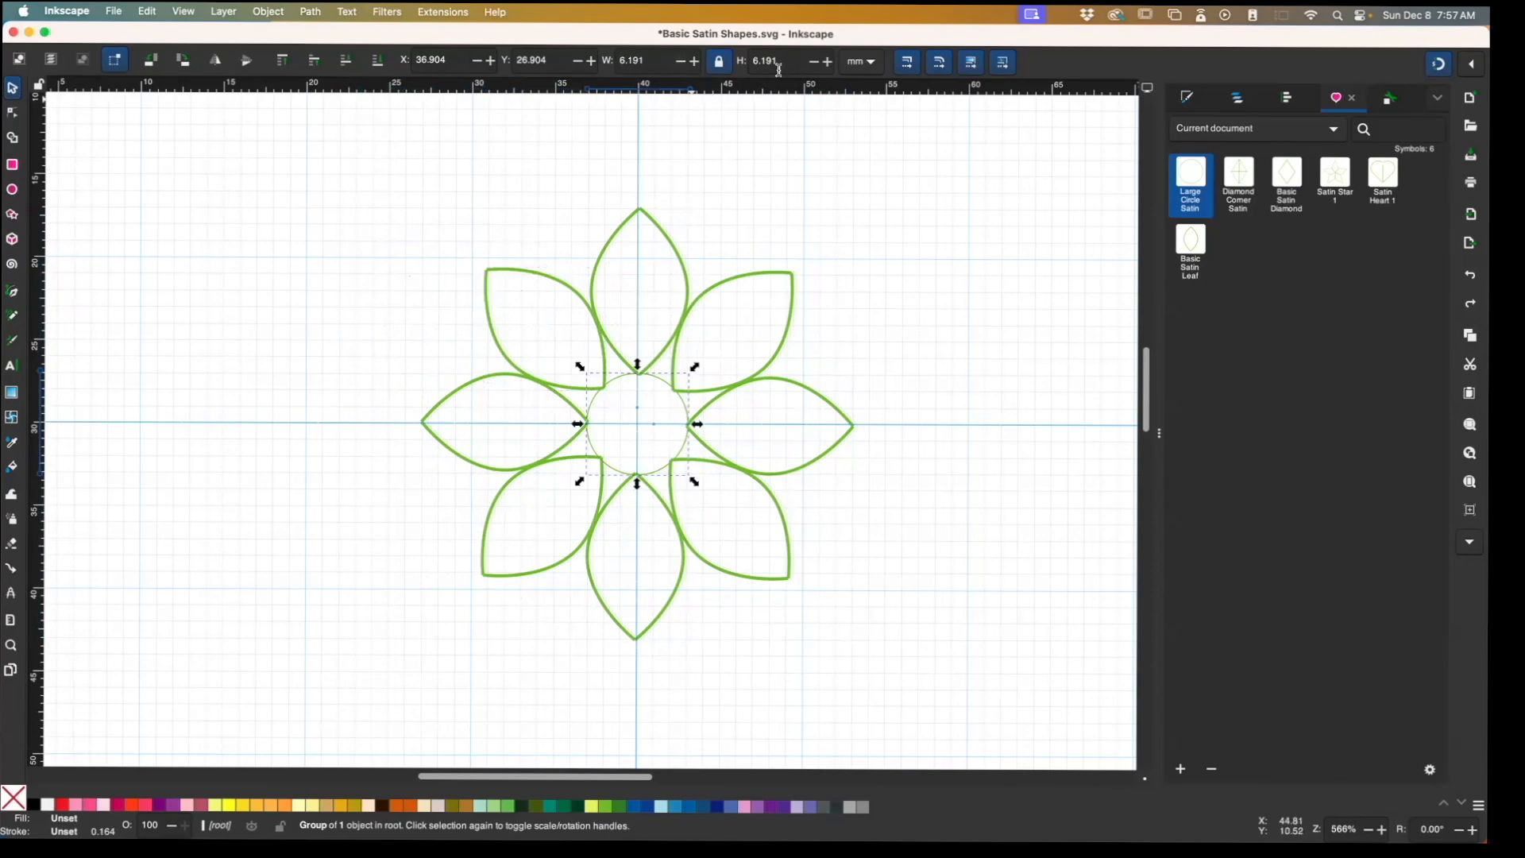
pyautogui.click(674, 251)
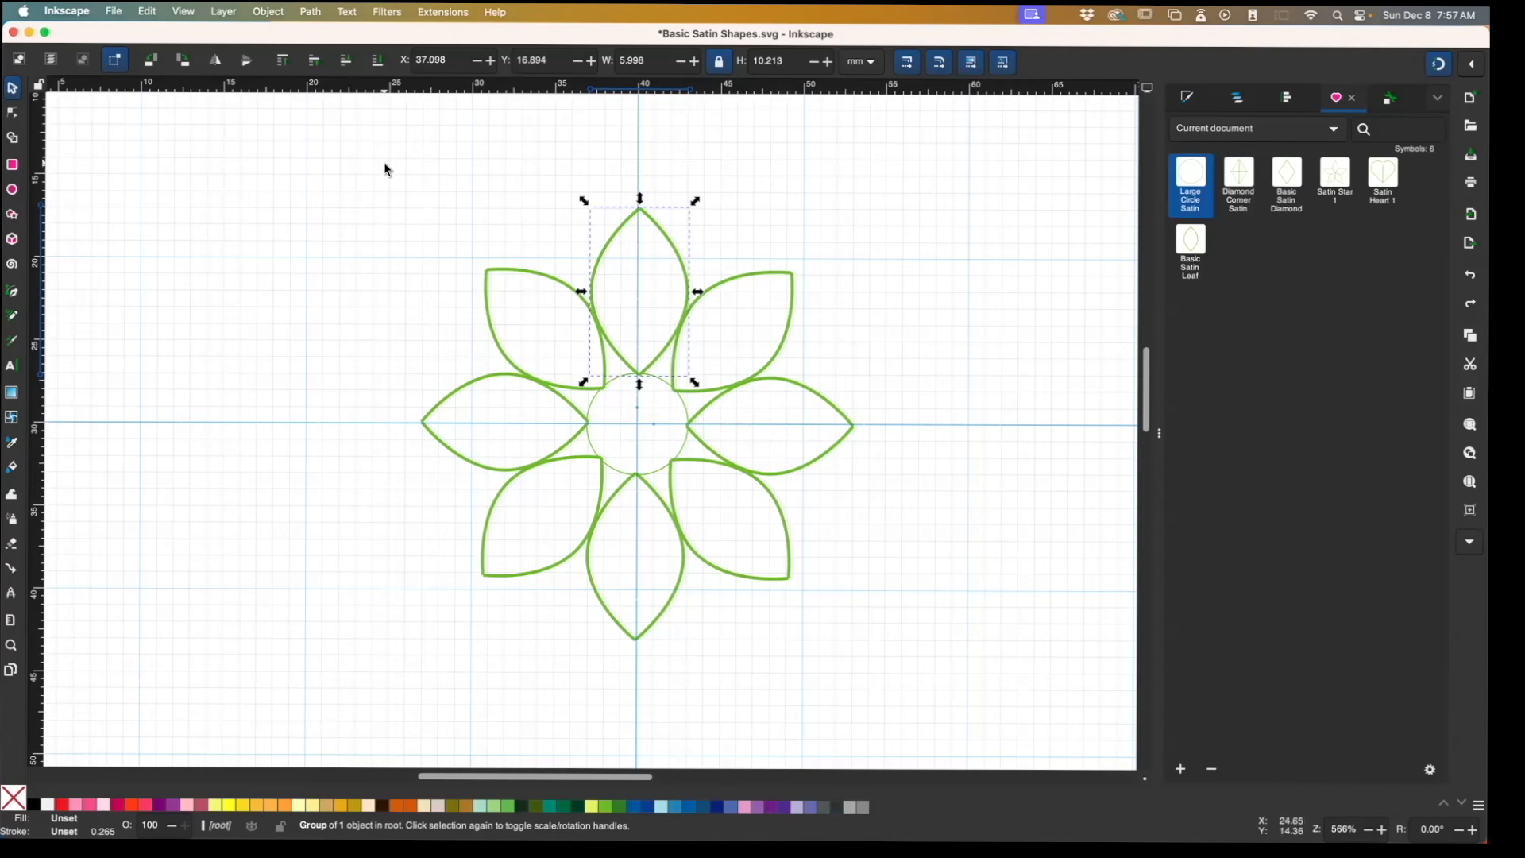
pyautogui.moveTo(371, 152); pyautogui.dragTo(880, 690)
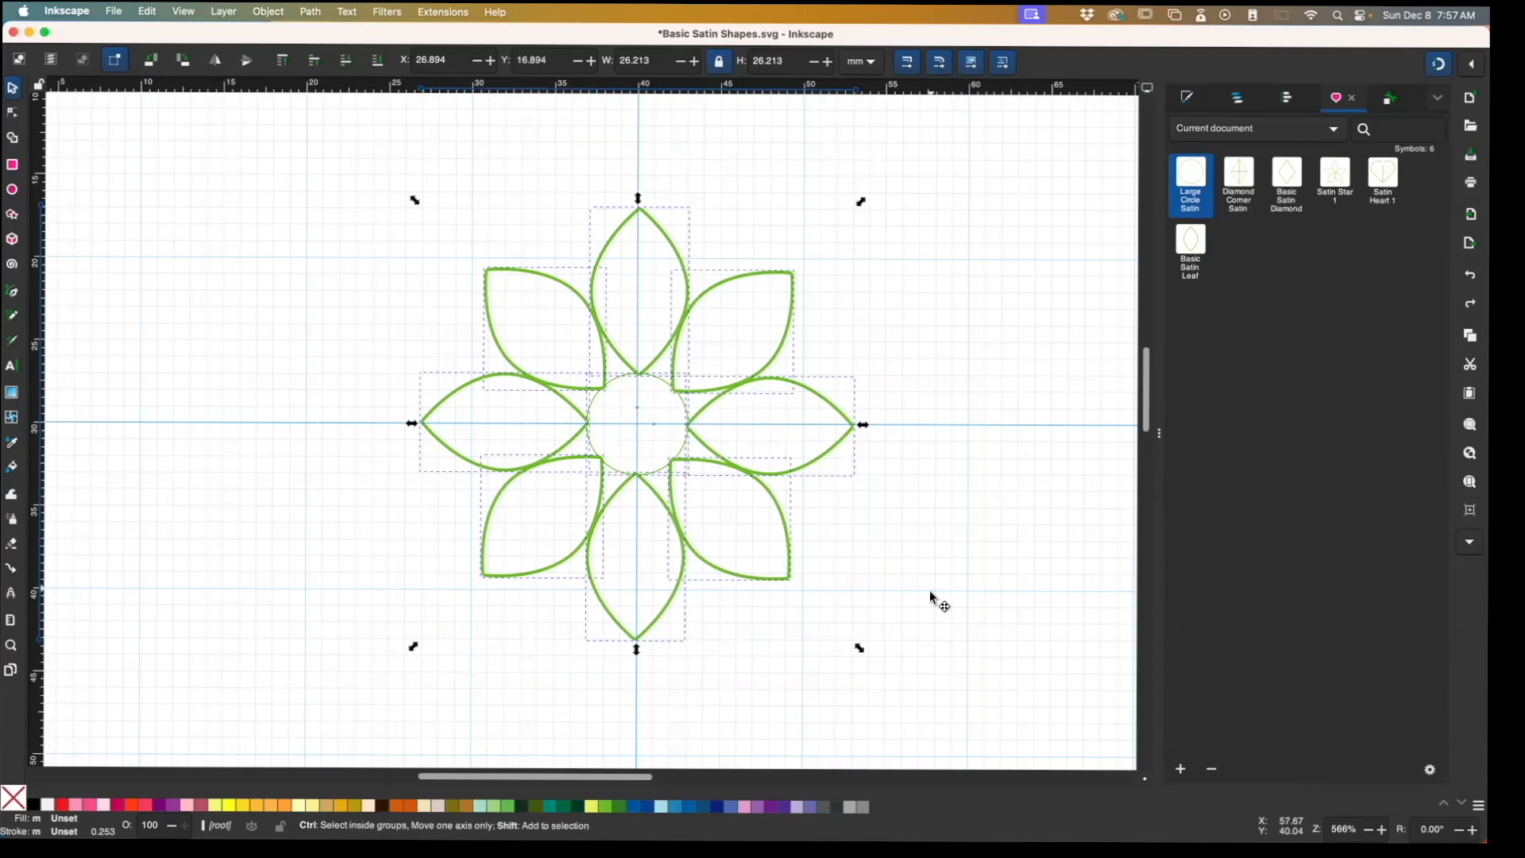
pyautogui.hotkey('shift', 'p')
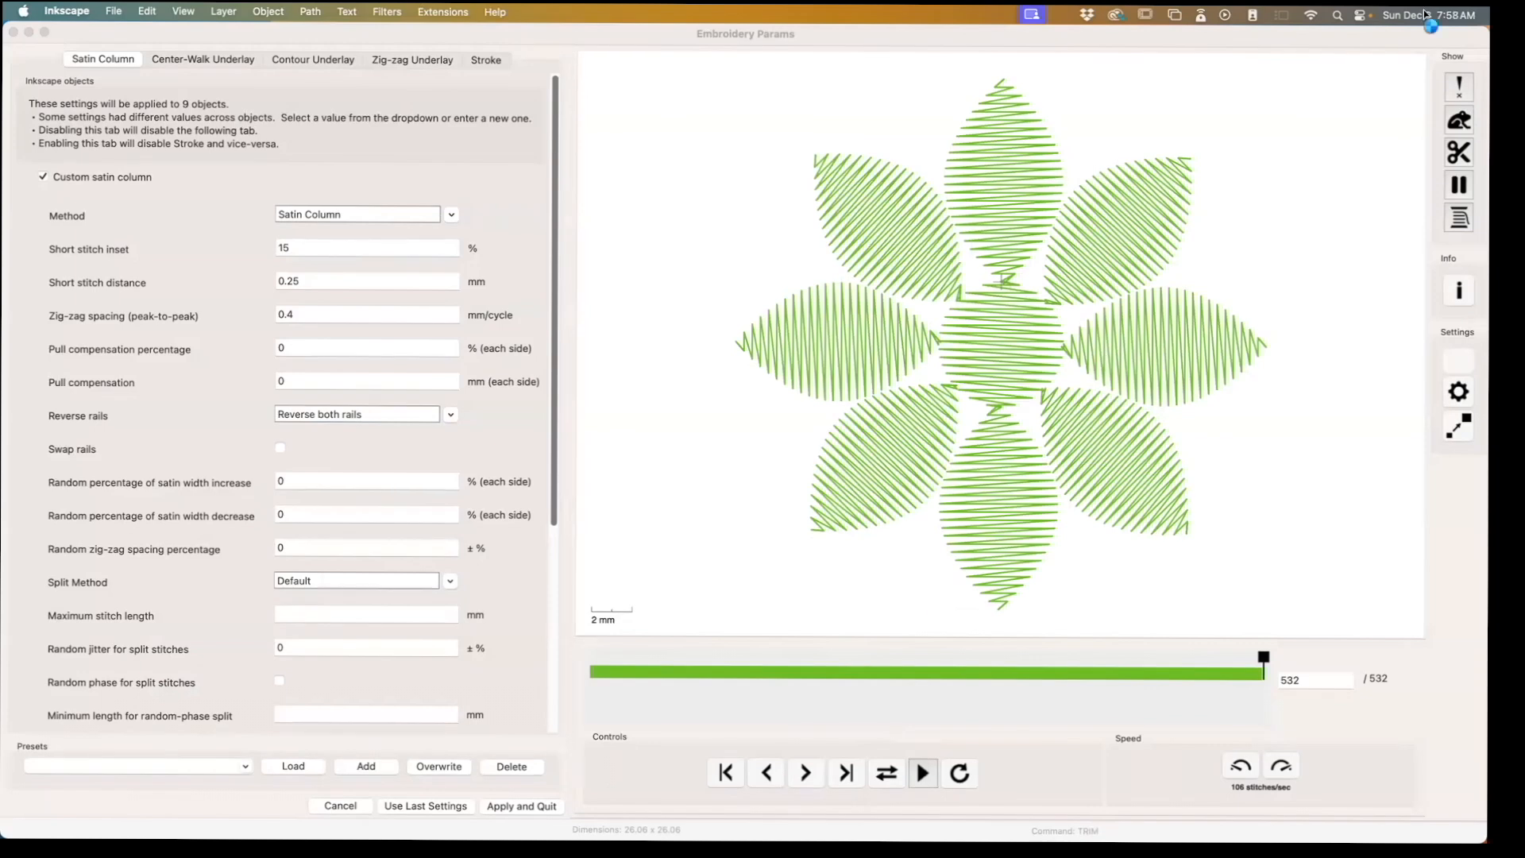
pyautogui.click(1464, 116)
pyautogui.click(1467, 122)
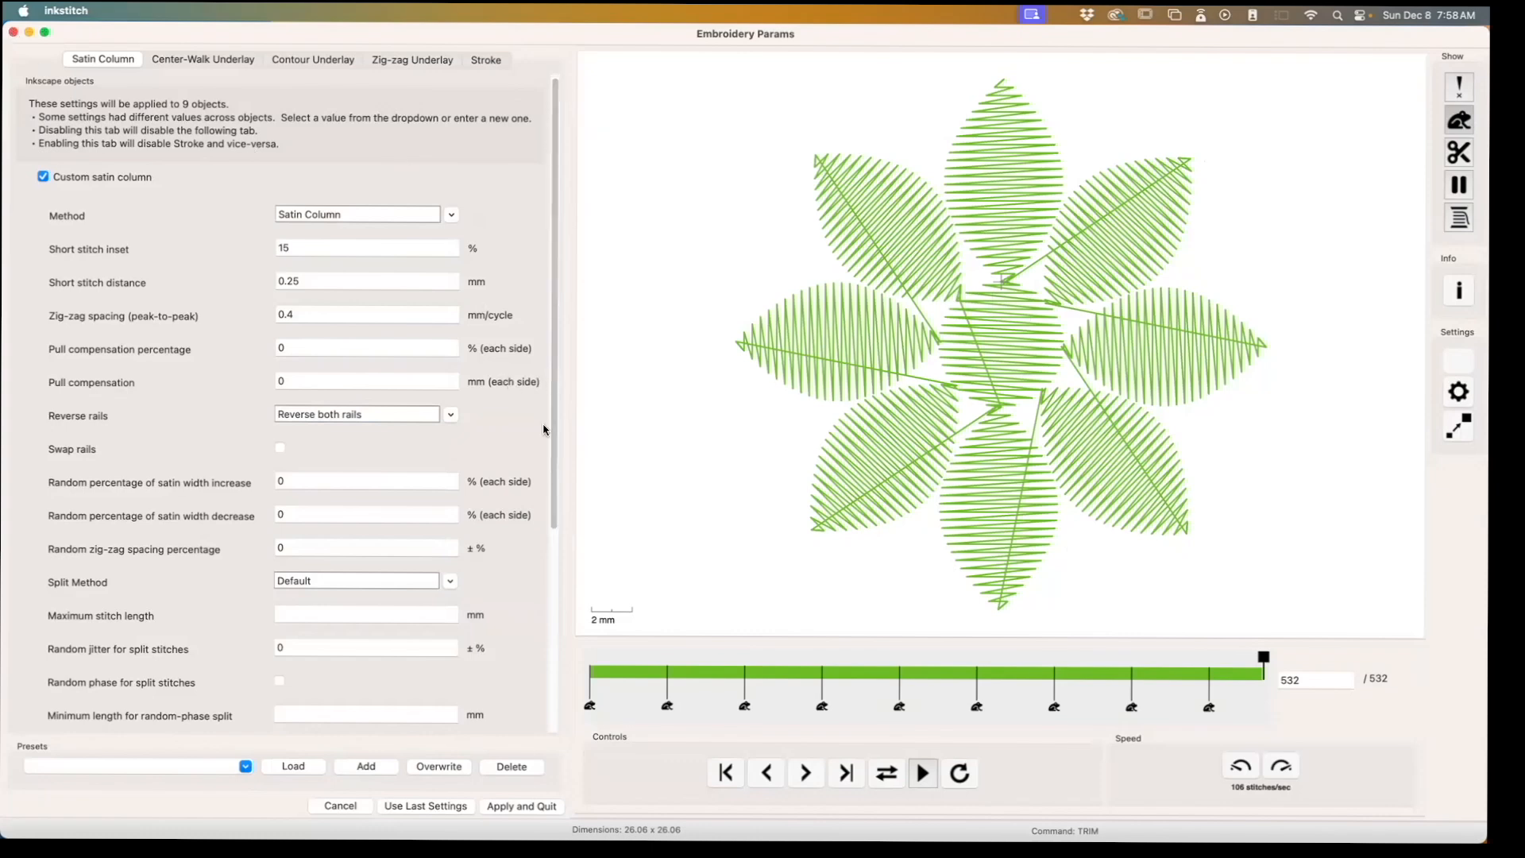
# Turn Trim After off and back on for all selected satins, and close the embroidery parameters without applying
pyautogui.scroll(-5, 545, 430)
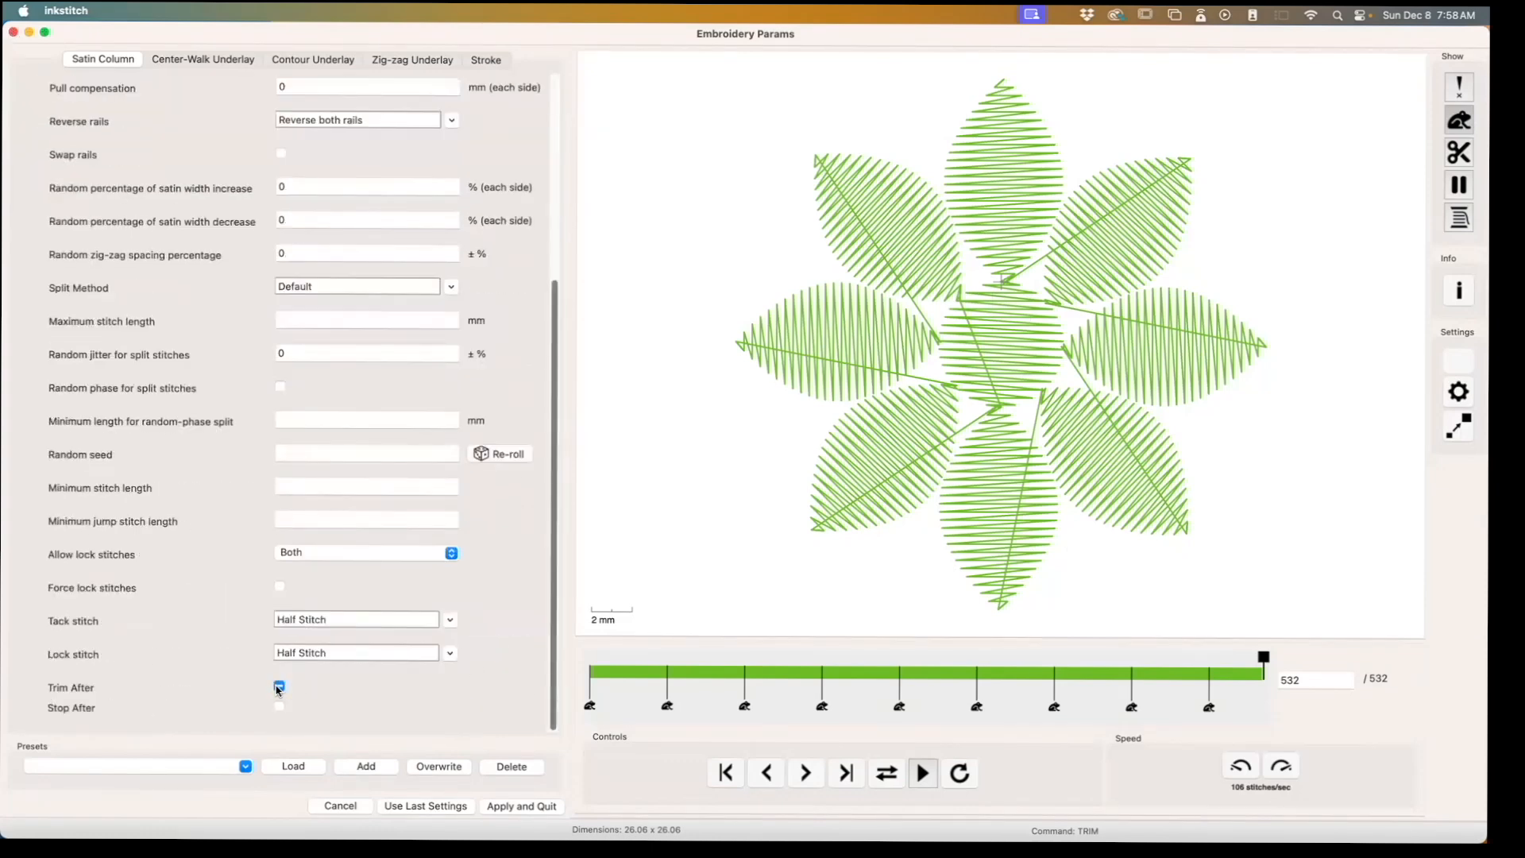
pyautogui.click(279, 686)
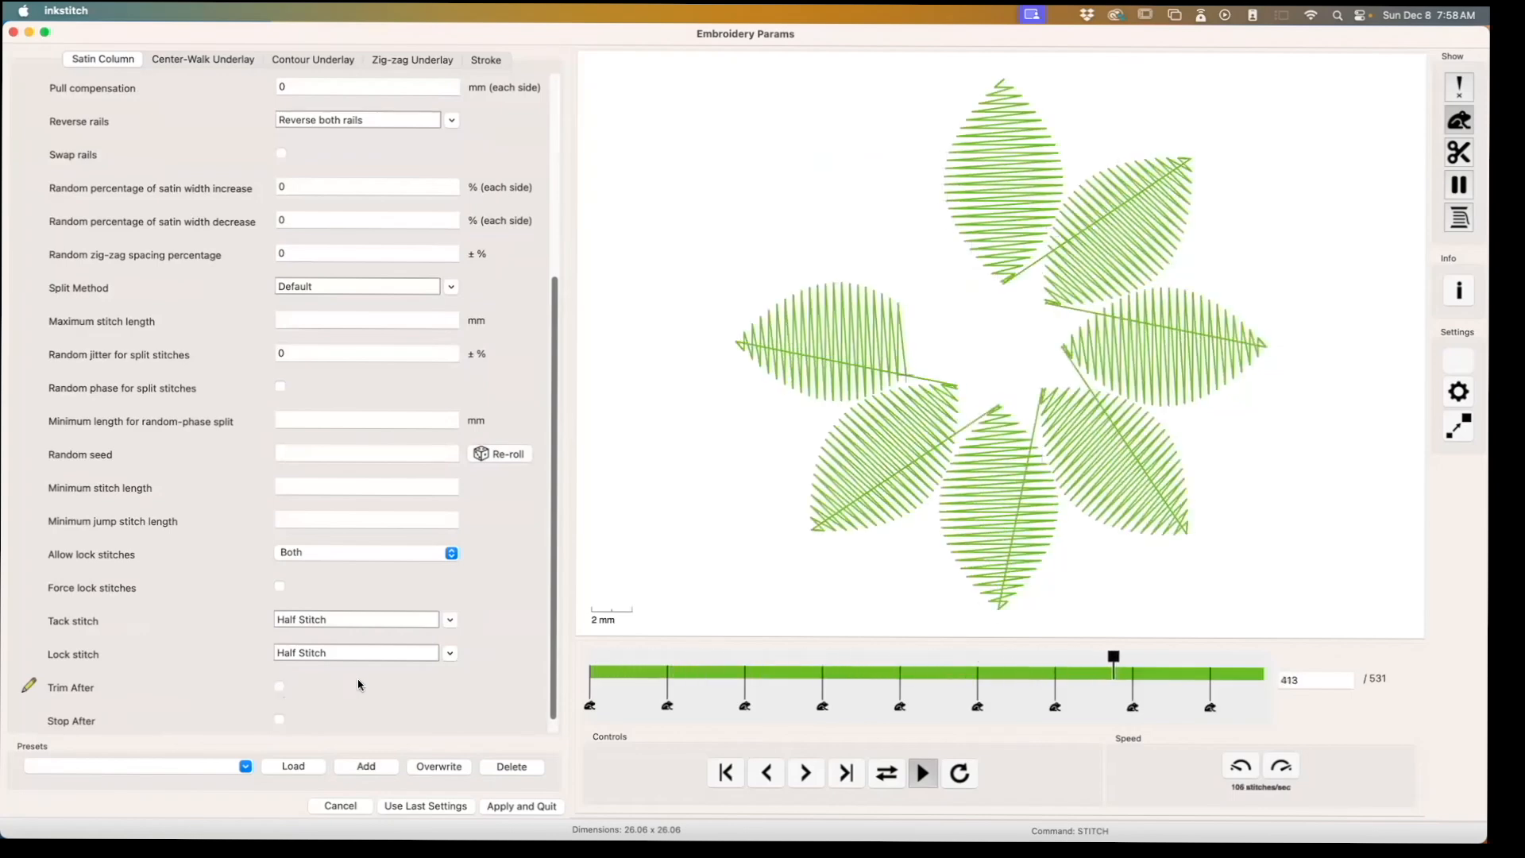
pyautogui.click(279, 686)
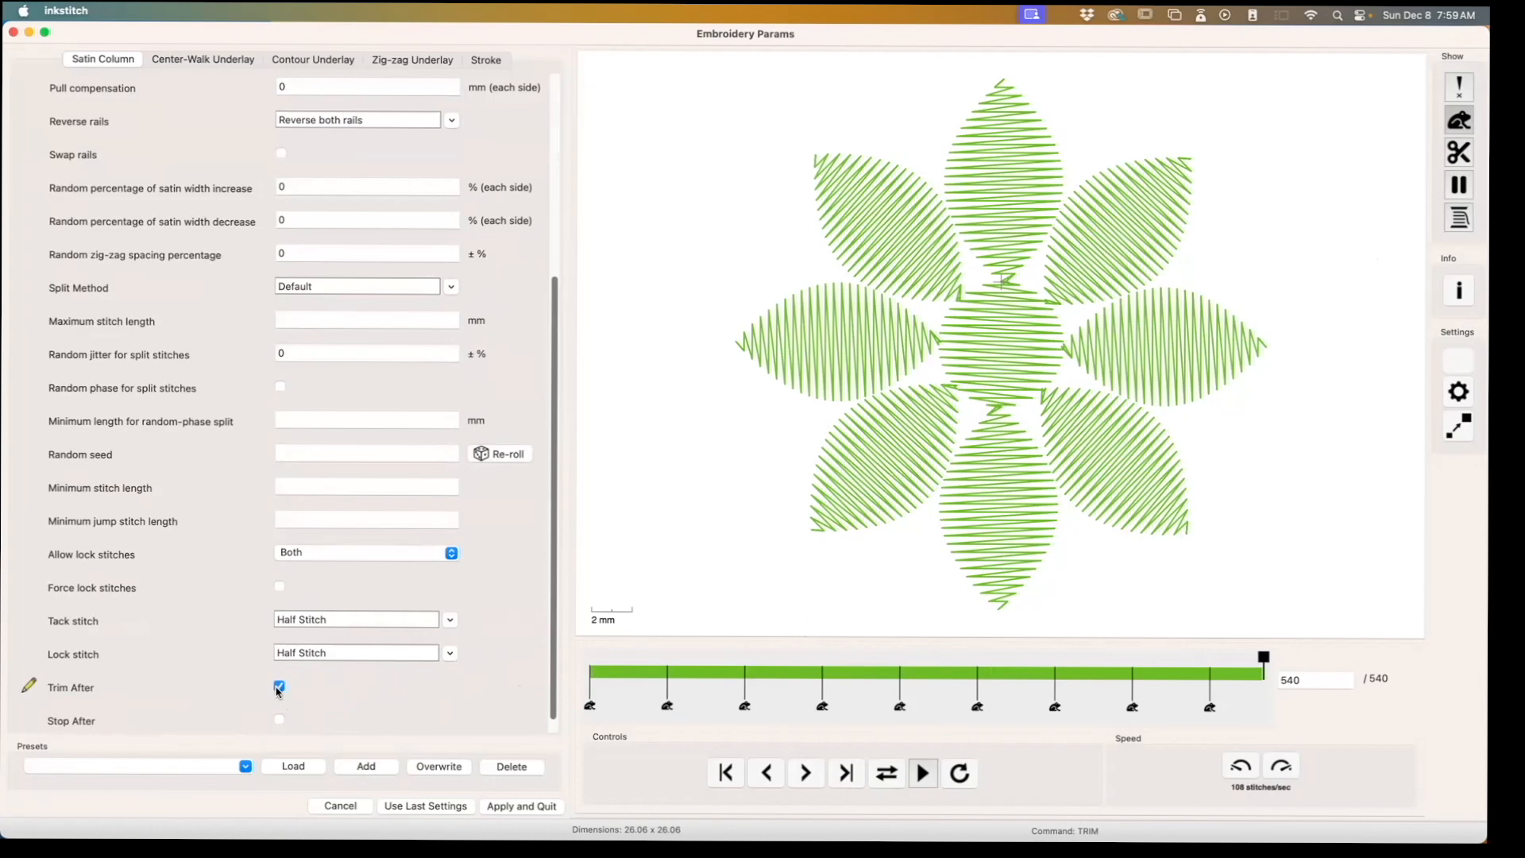
pyautogui.click(340, 807)
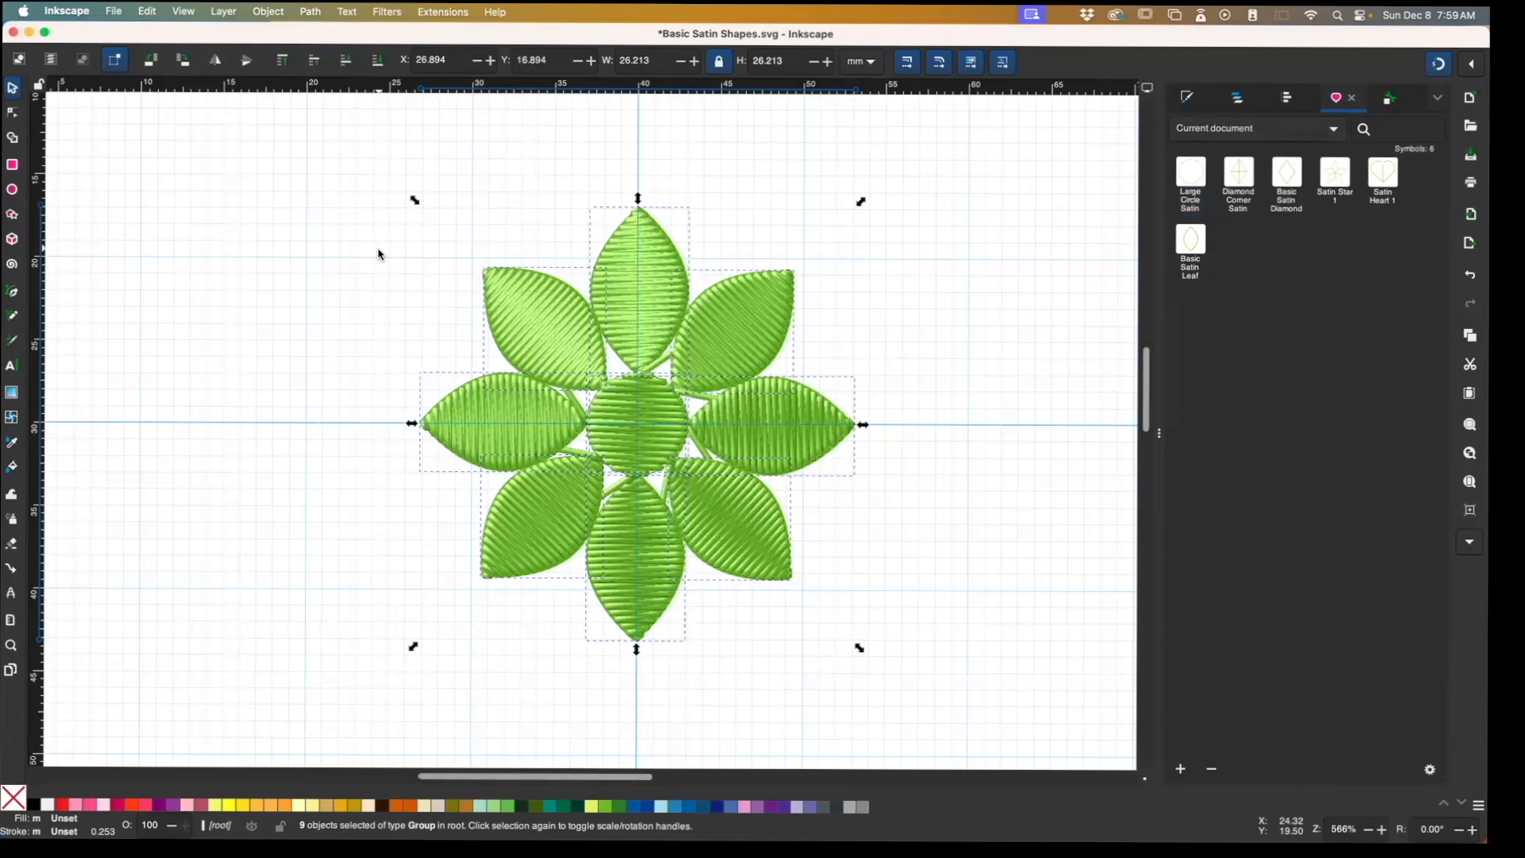
# Move the realistic stitch image aside to expose the flower outlines, return it over them, and deselect it
pyautogui.moveTo(645, 294); pyautogui.dragTo(1025, 304)
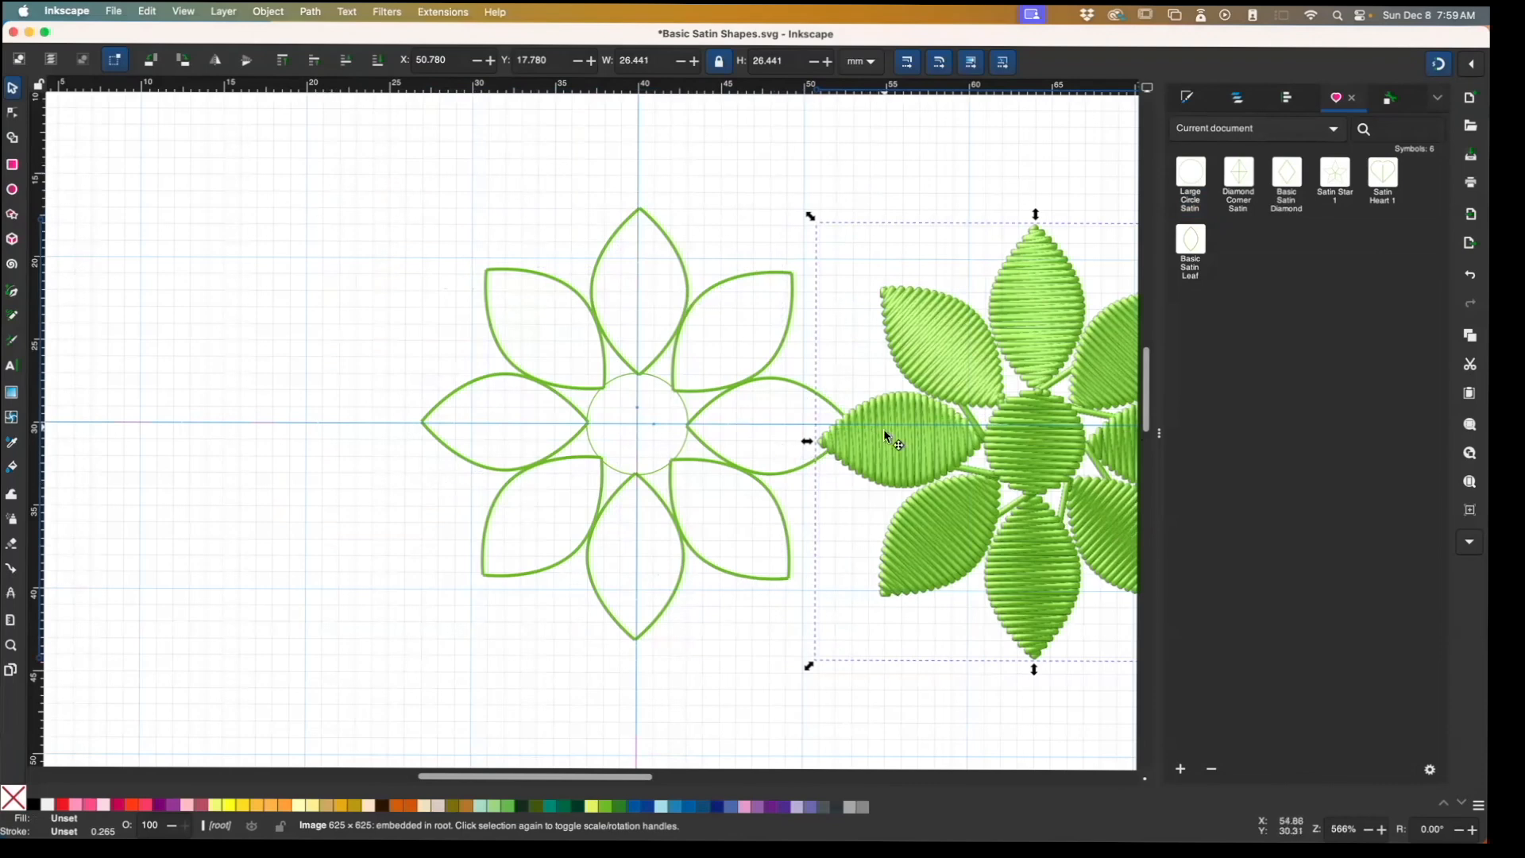
pyautogui.moveTo(894, 433); pyautogui.dragTo(492, 414)
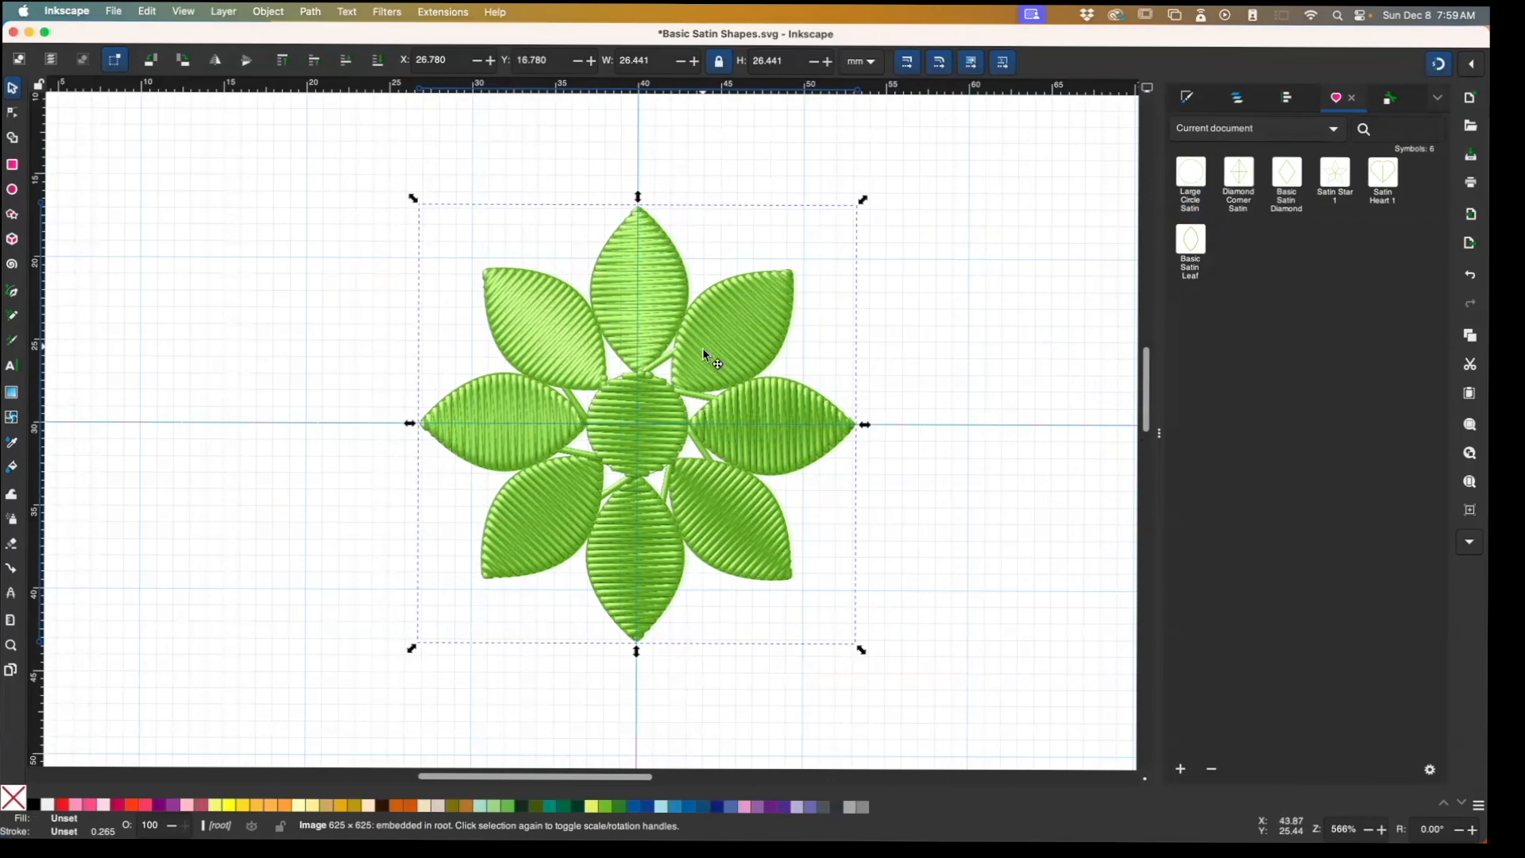
pyautogui.click(277, 222)
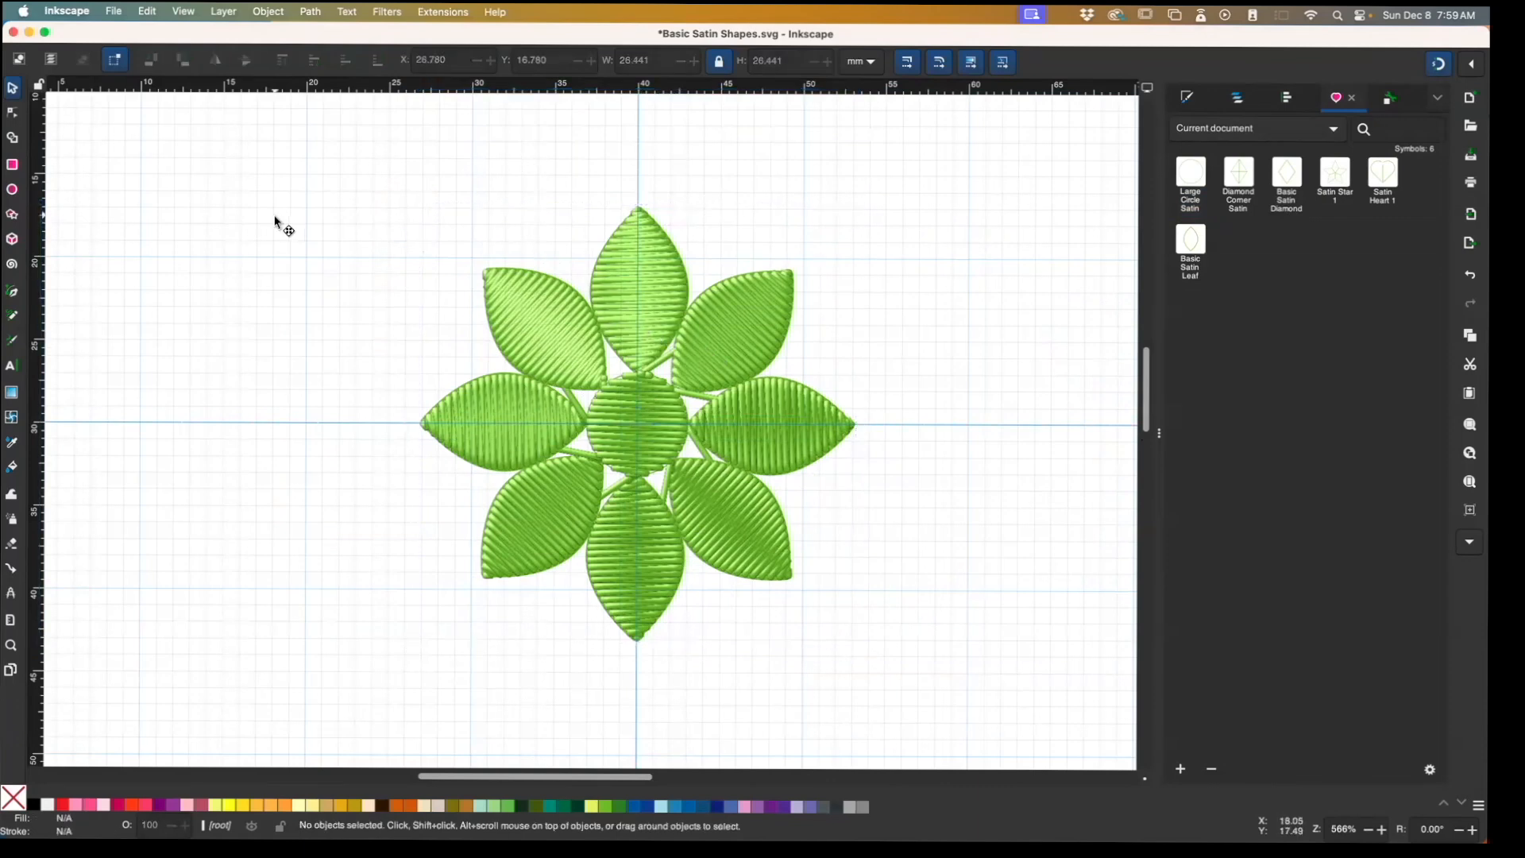
# Move the realistic stitch image beside the outlined flower, at about X 57 mm and Y 27 mm
pyautogui.press('1')
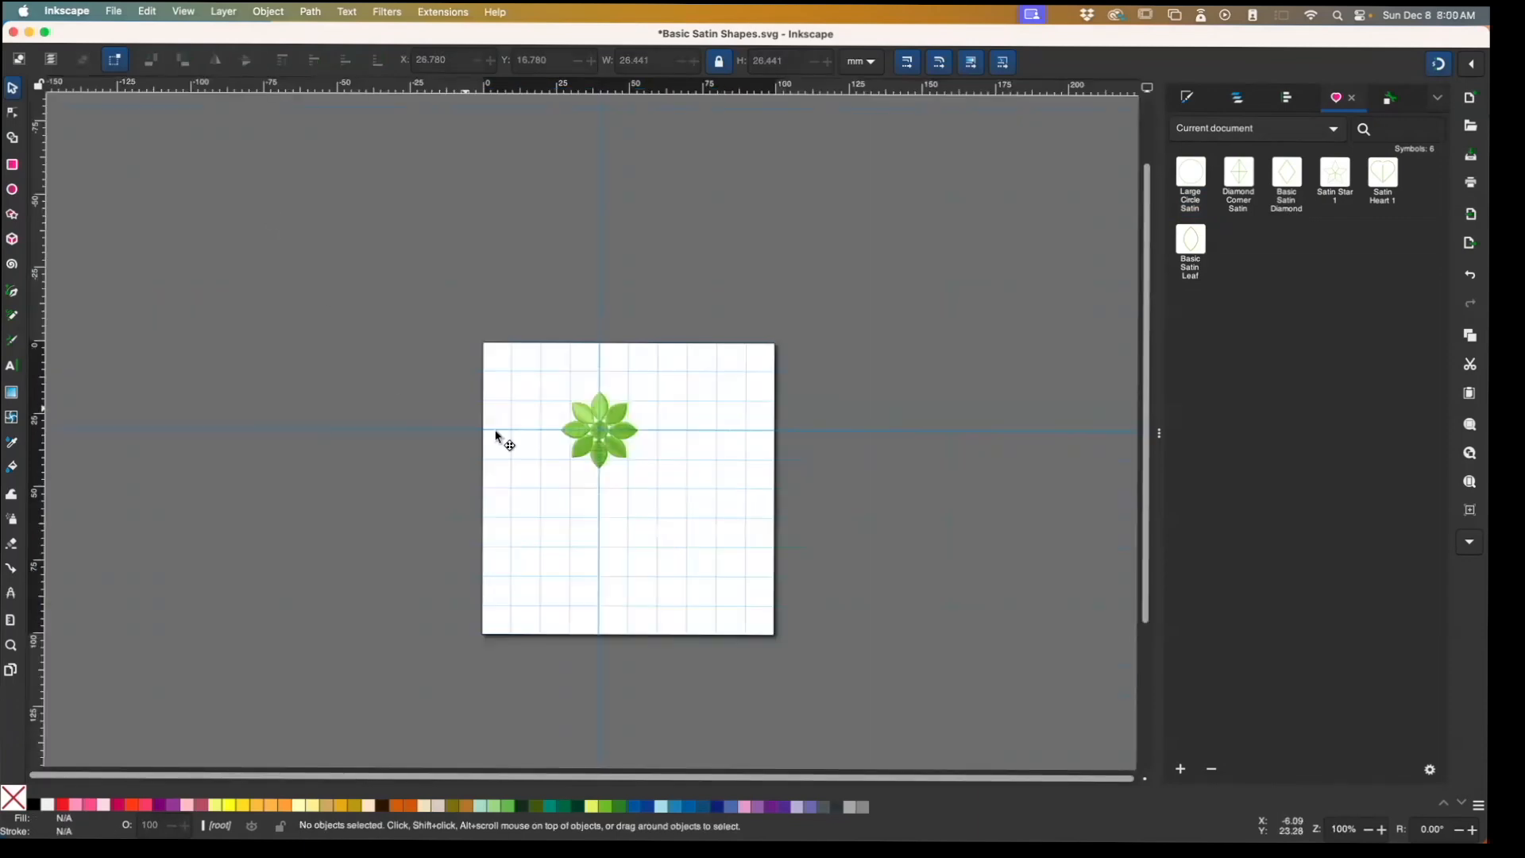
pyautogui.click(625, 437)
pyautogui.moveTo(624, 437); pyautogui.dragTo(712, 466)
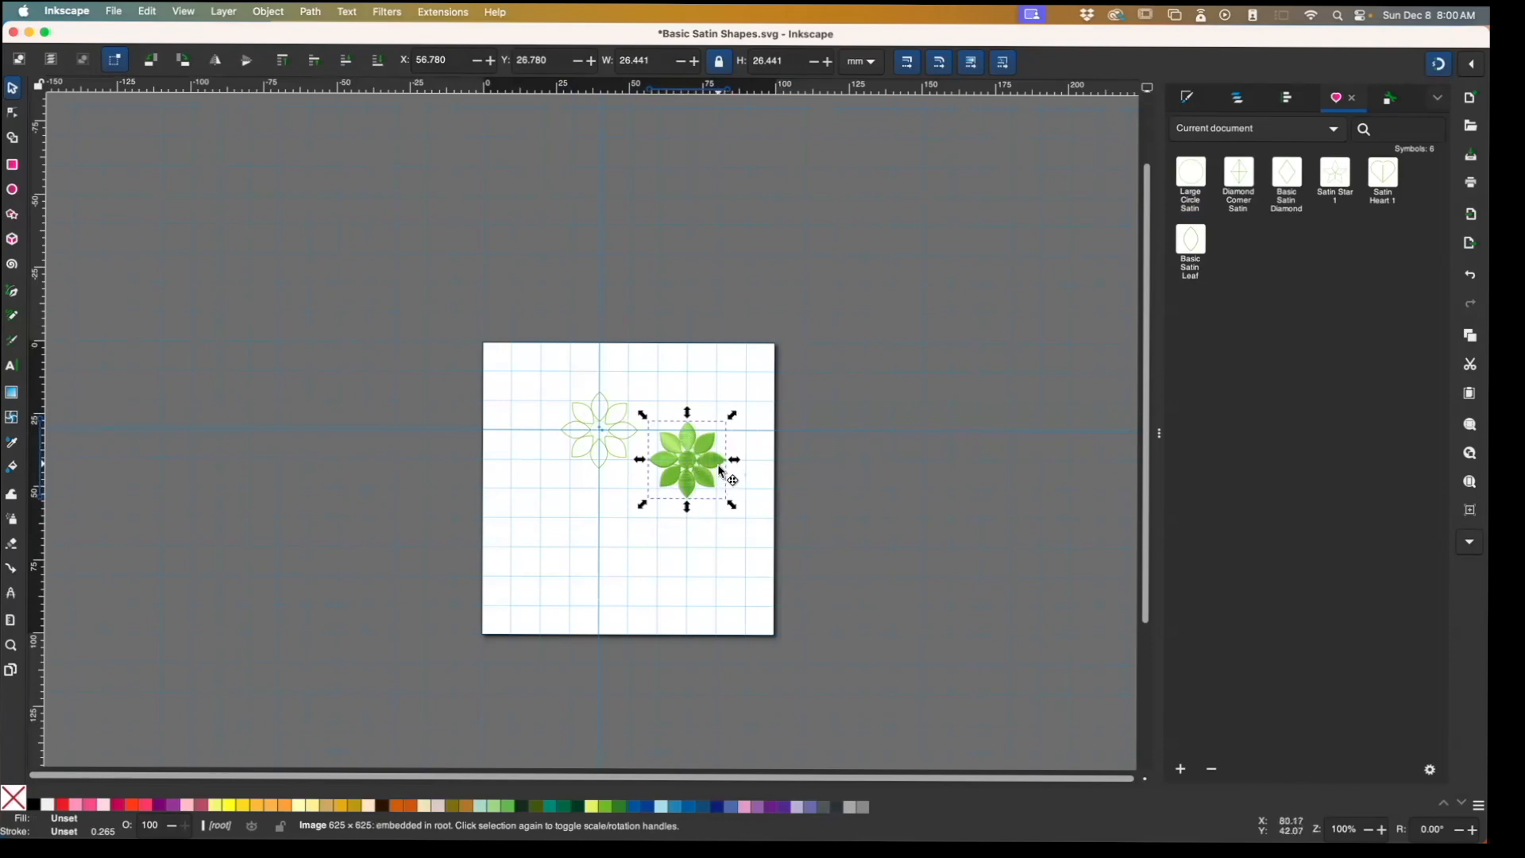
# Delete the realistic stitch image and group the center circle with all eight petals into one object
pyautogui.press('Delete')
pyautogui.moveTo(523, 373); pyautogui.dragTo(656, 474)
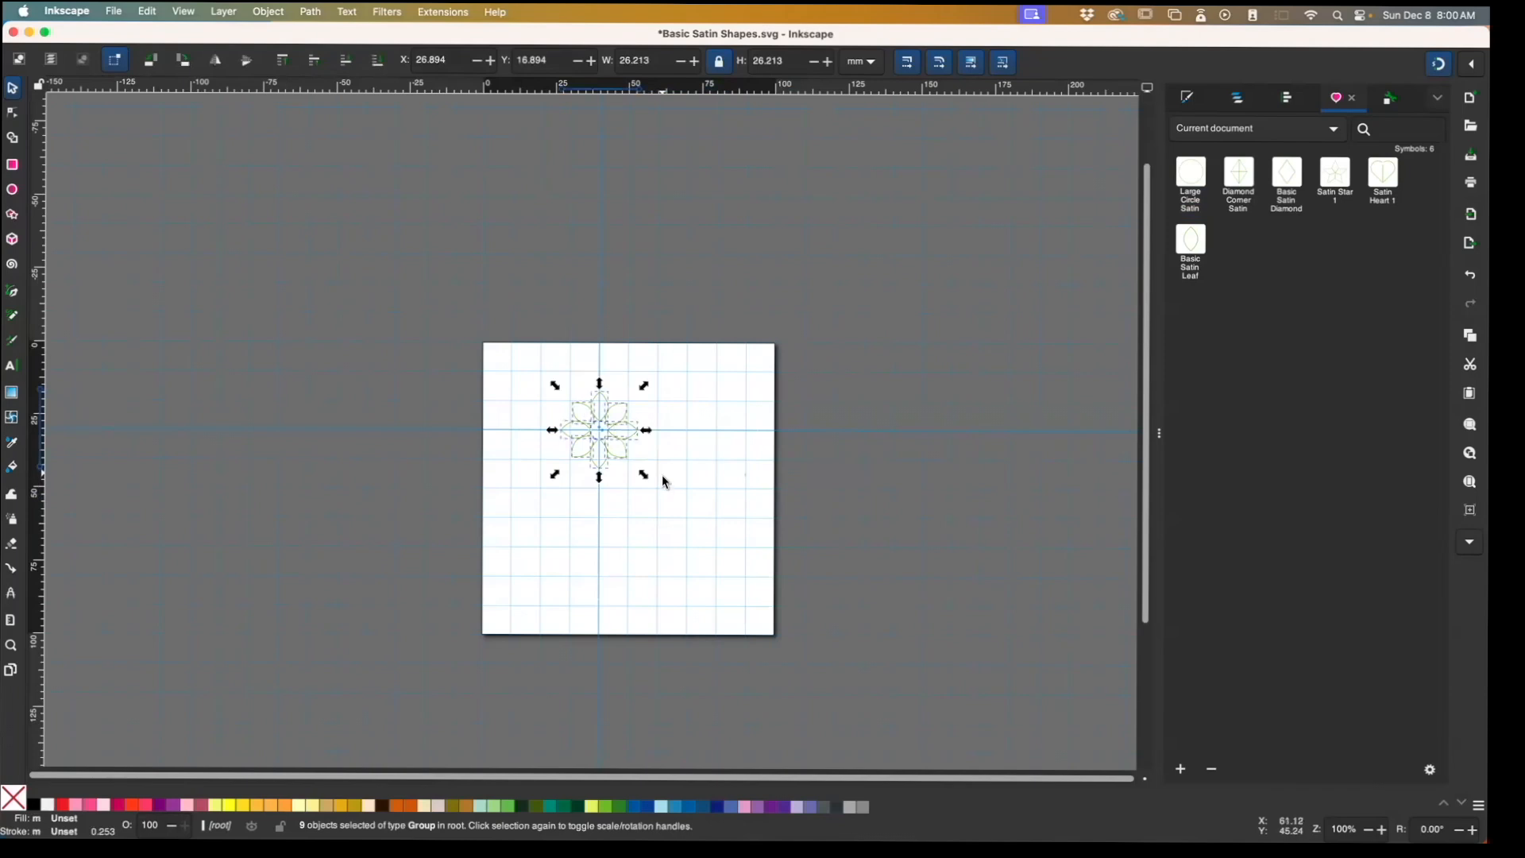
pyautogui.press('3')
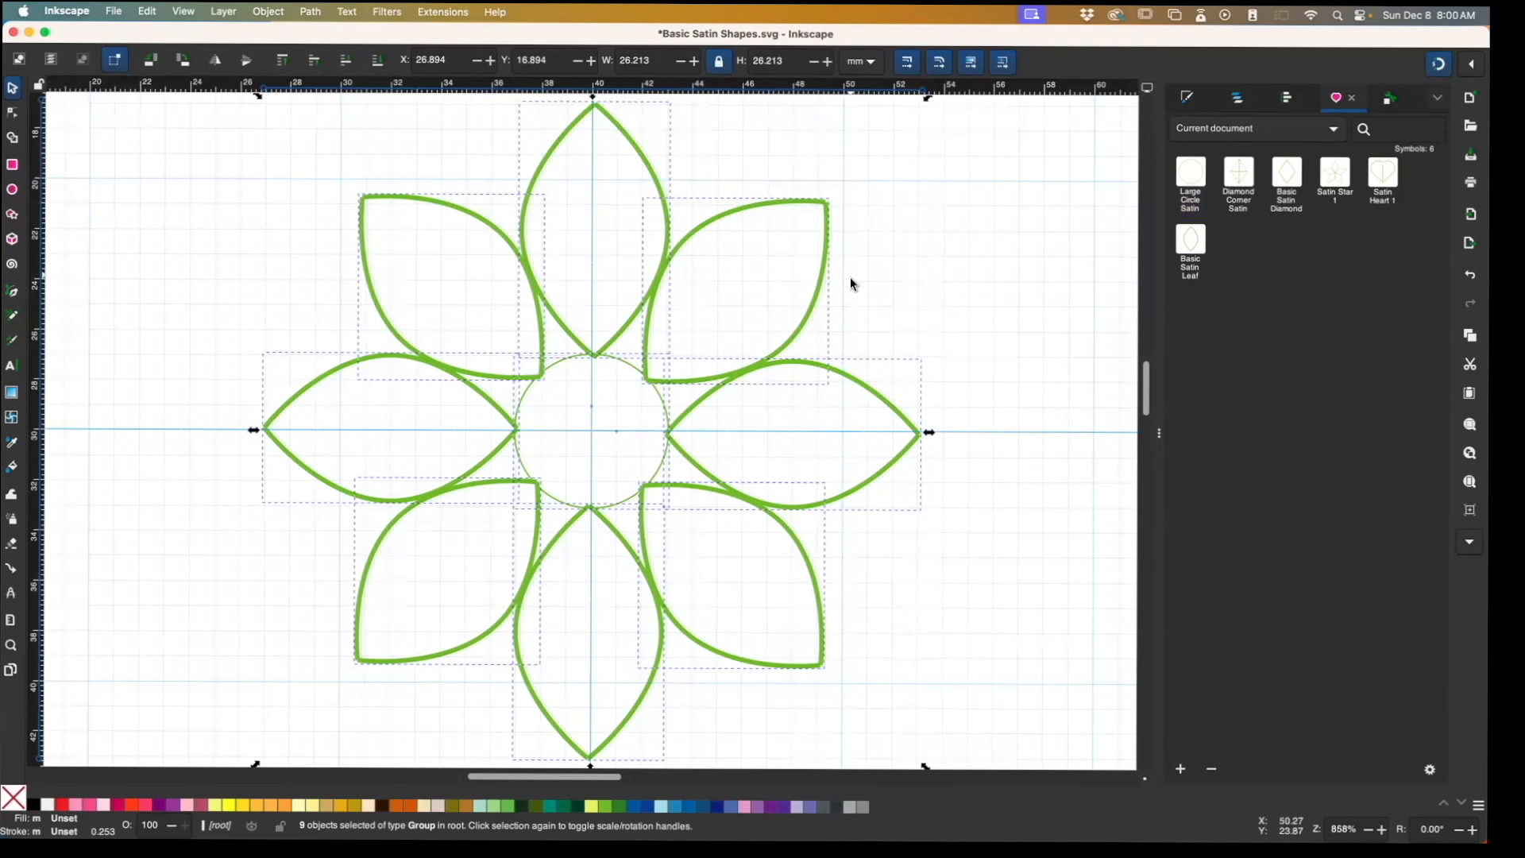
pyautogui.press('5')
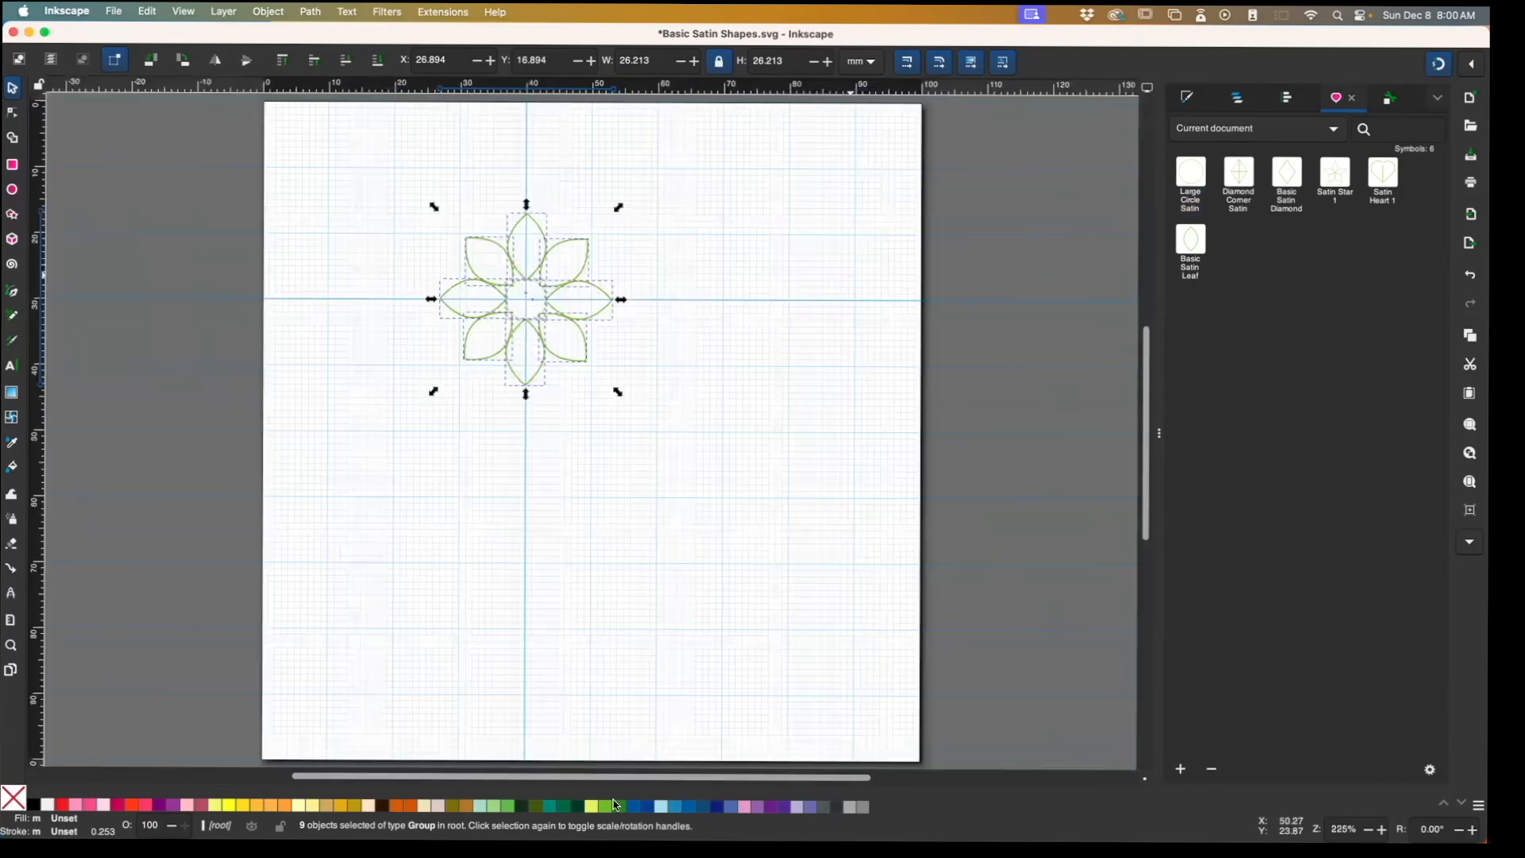
pyautogui.press('1')
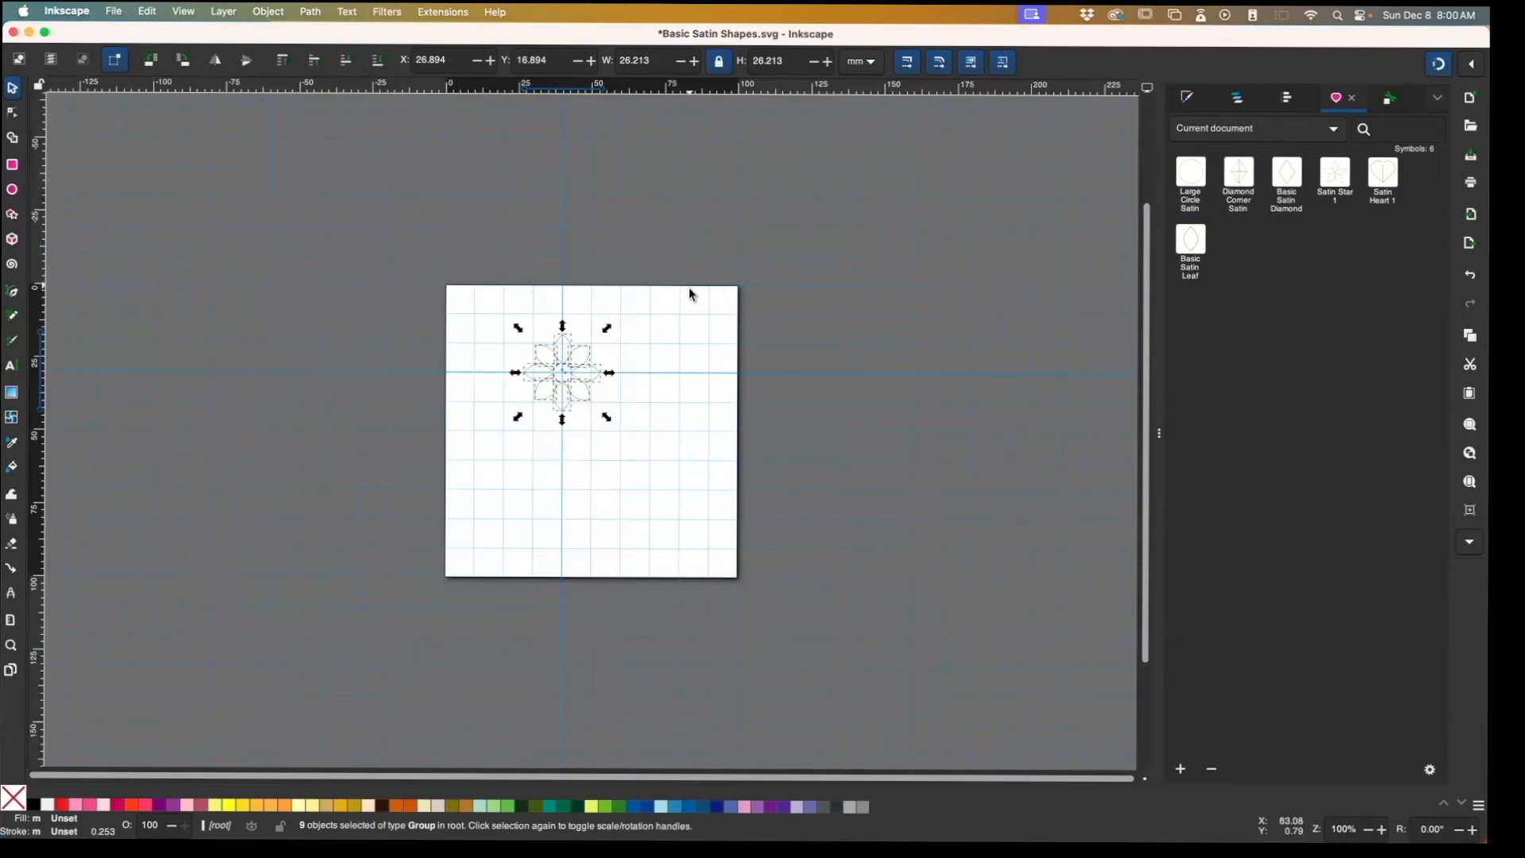
pyautogui.press('3')
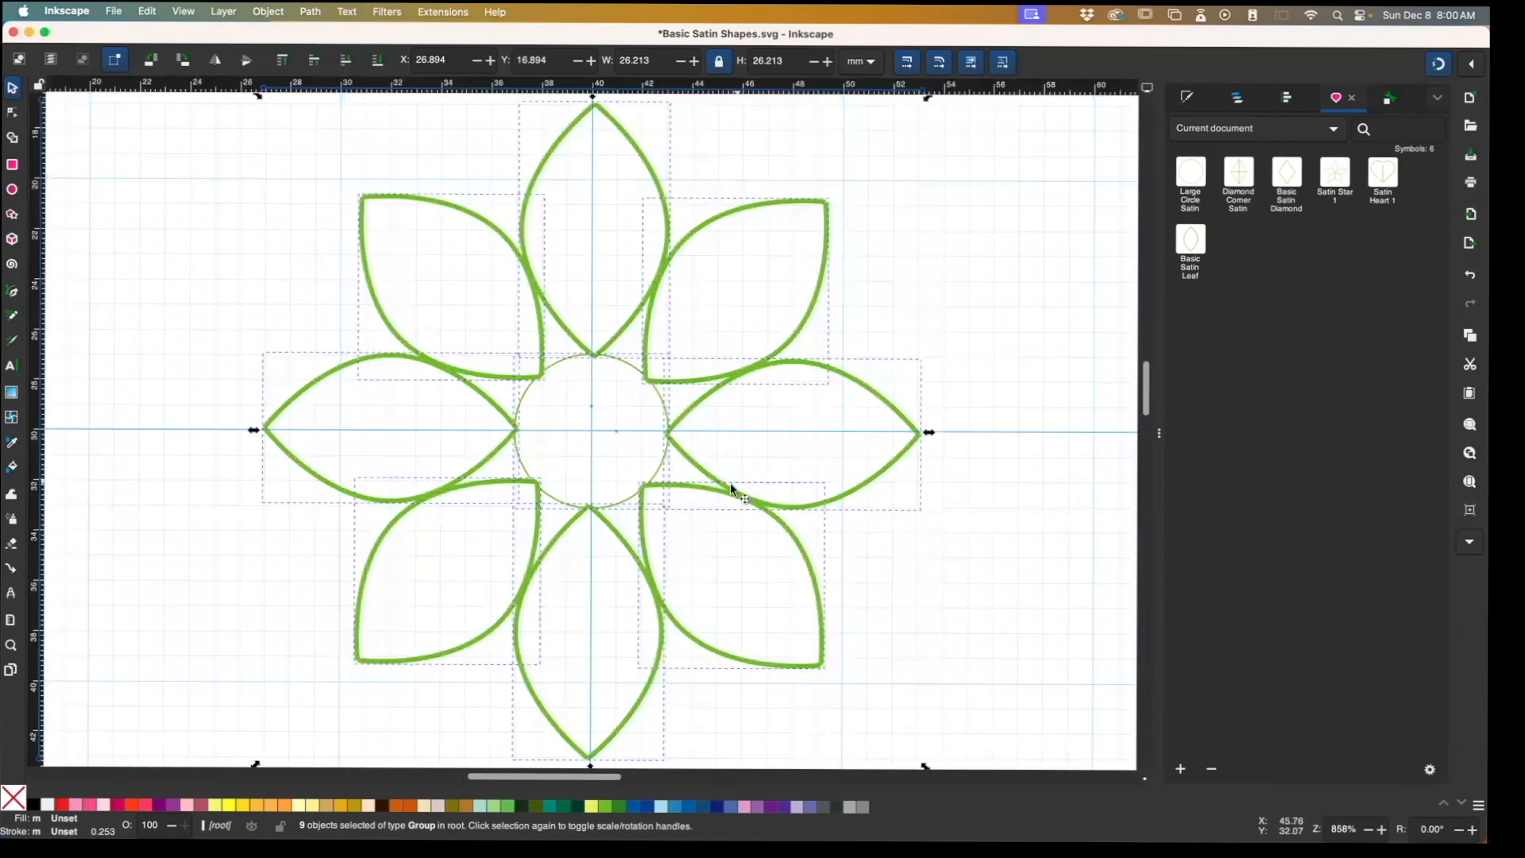
pyautogui.press('ctrl')
pyautogui.scroll(-1, 728, 484)
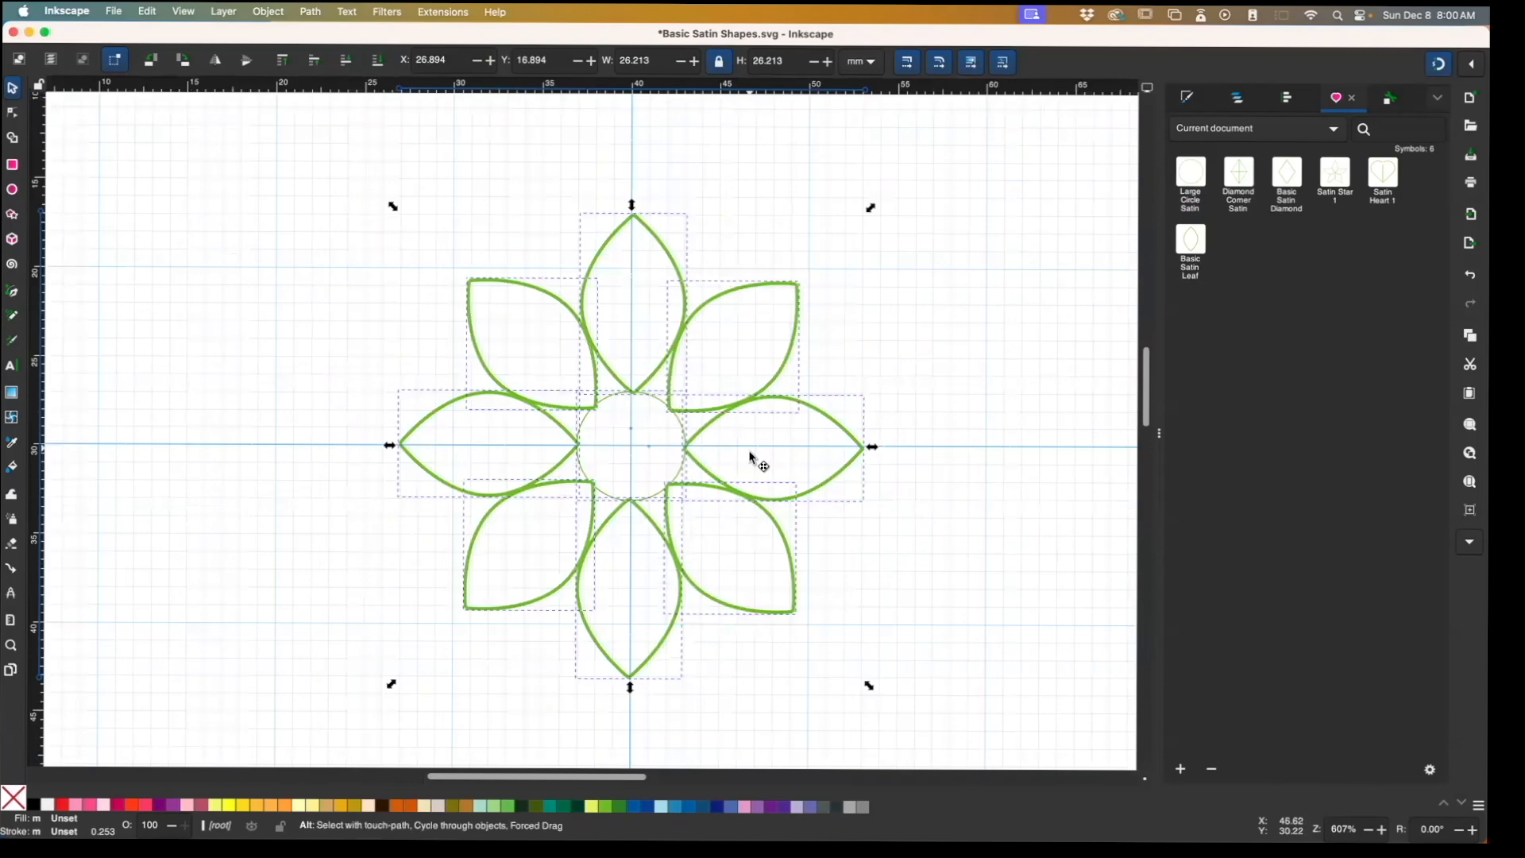
pyautogui.press('super+g')
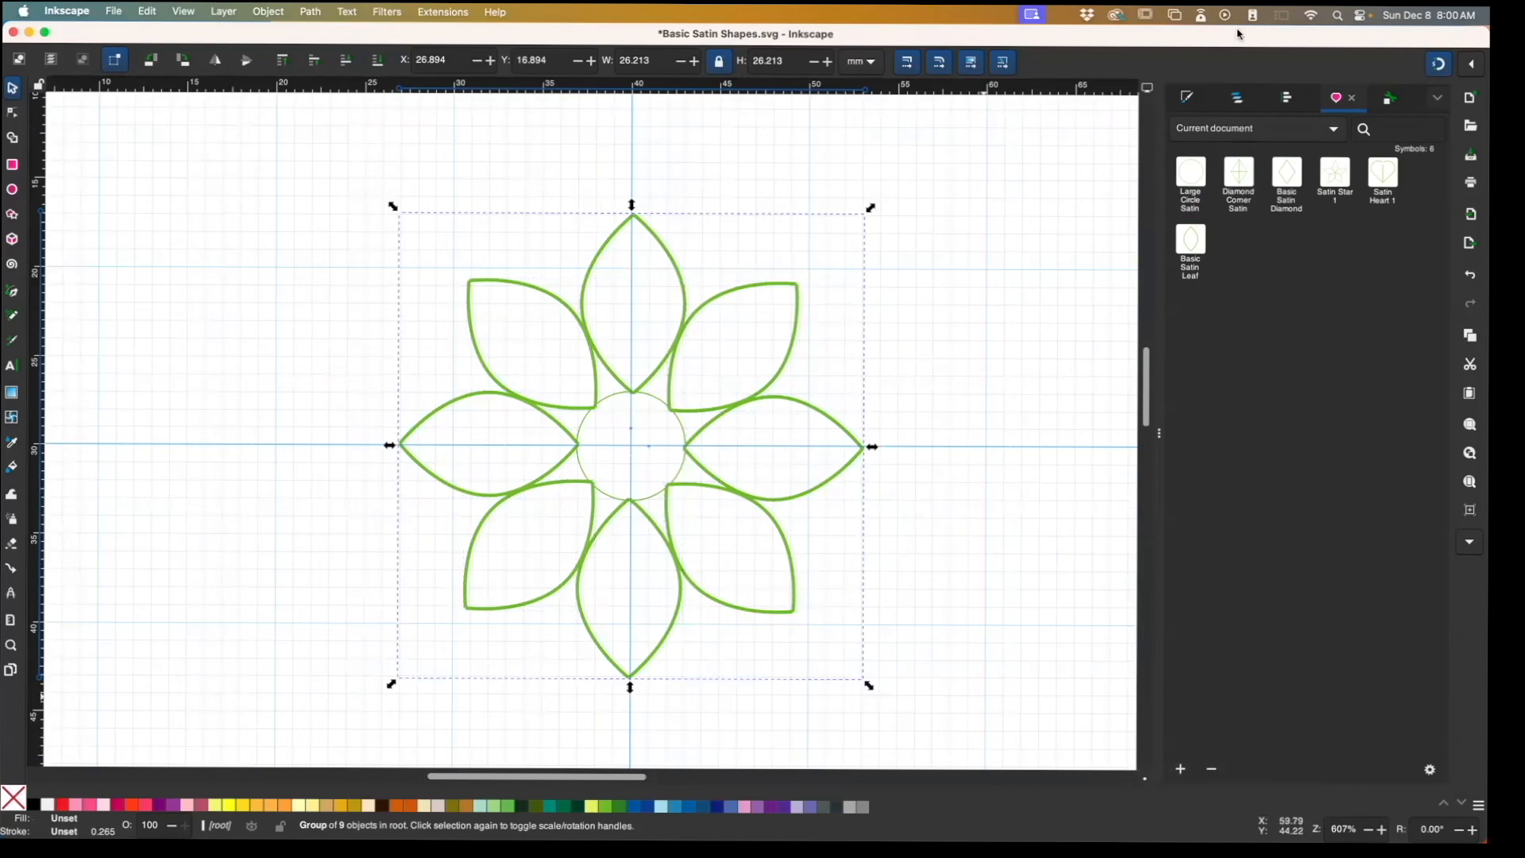
# Set the flower group's ID to "basic flower", label to "Basic Satin Shapes" and title to "Basic Flower", and apply these properties
pyautogui.click(1390, 102)
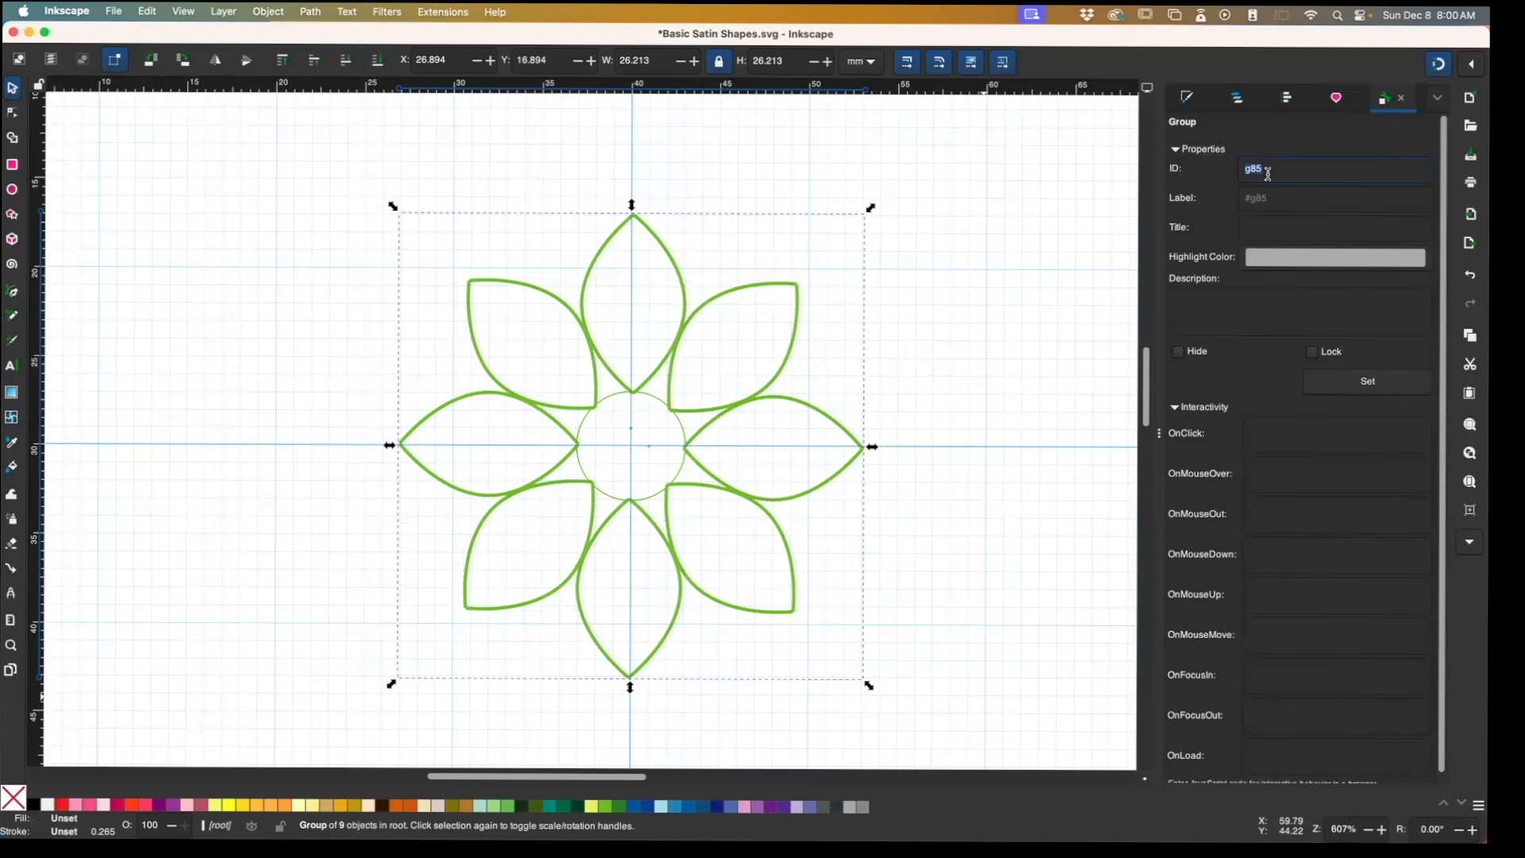
pyautogui.write('basic flower')
pyautogui.press('Tab')
pyautogui.write('Basi')
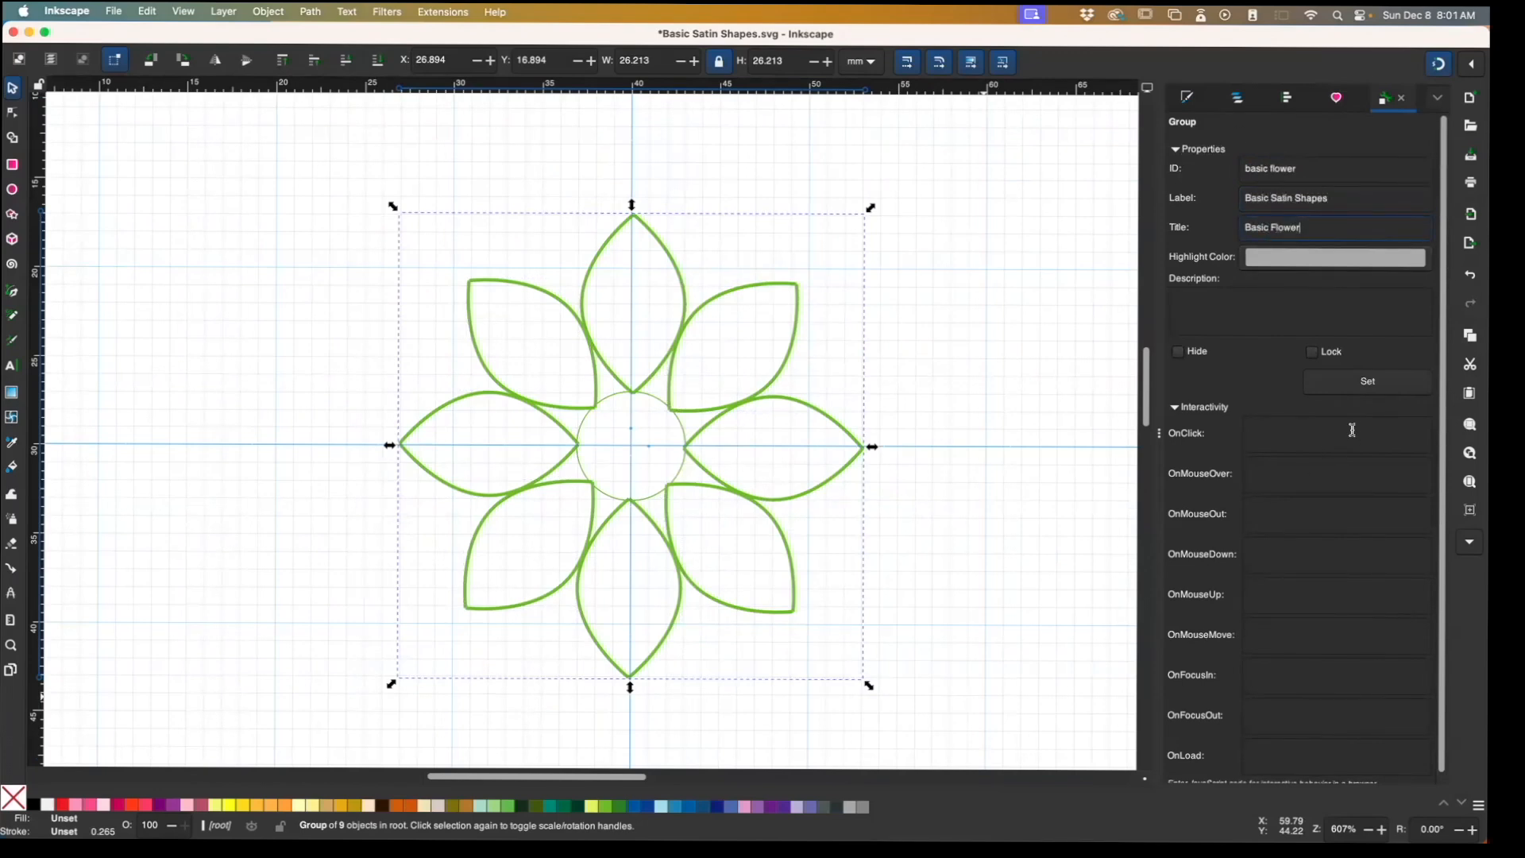
pyautogui.click(1366, 381)
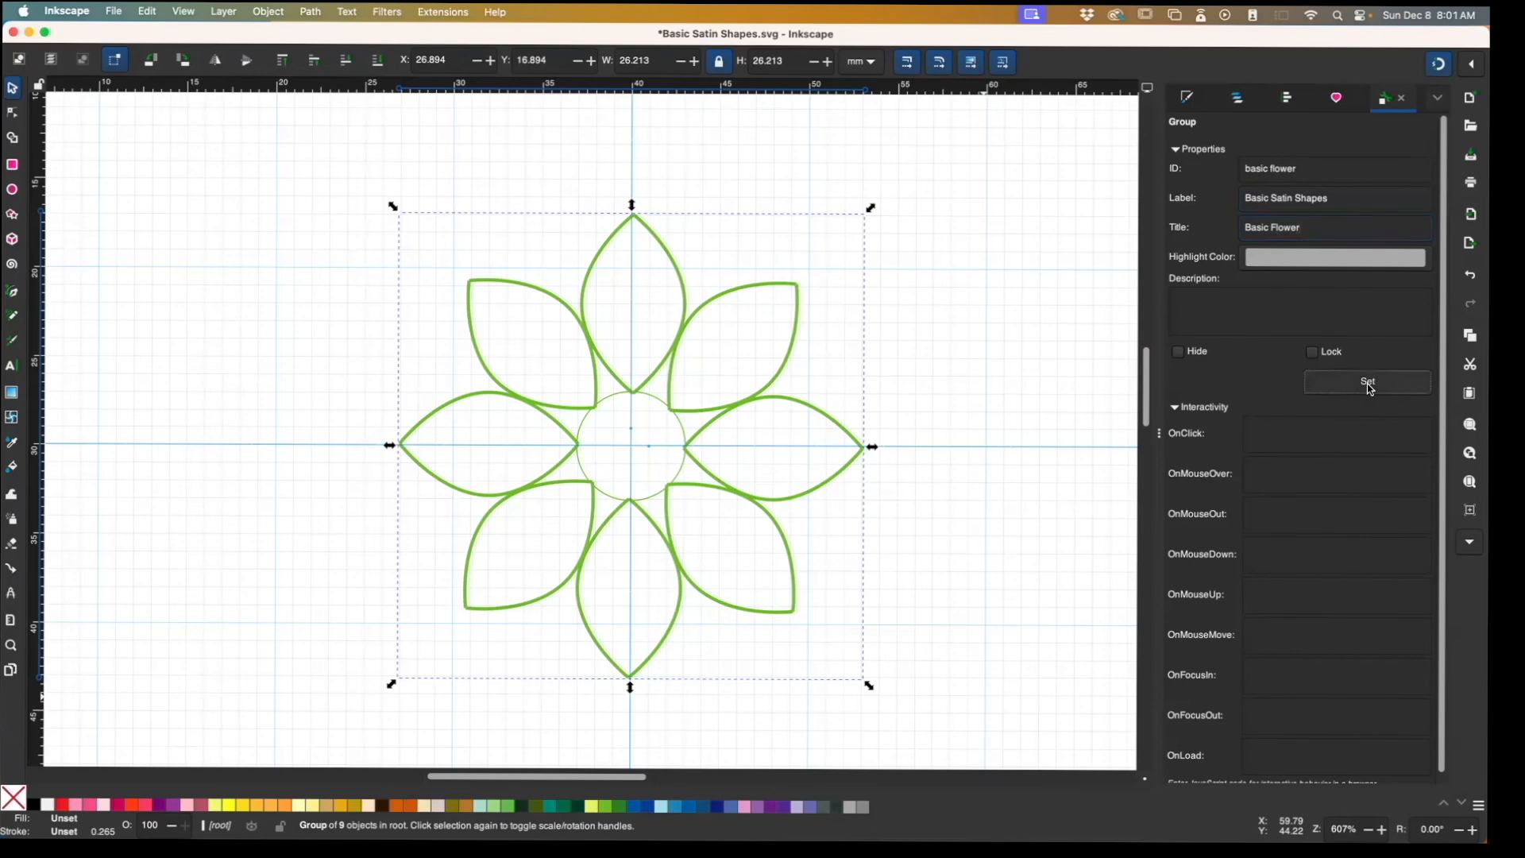
# Add the flower group to the current document's symbols and delete it from the canvas
pyautogui.click(1340, 101)
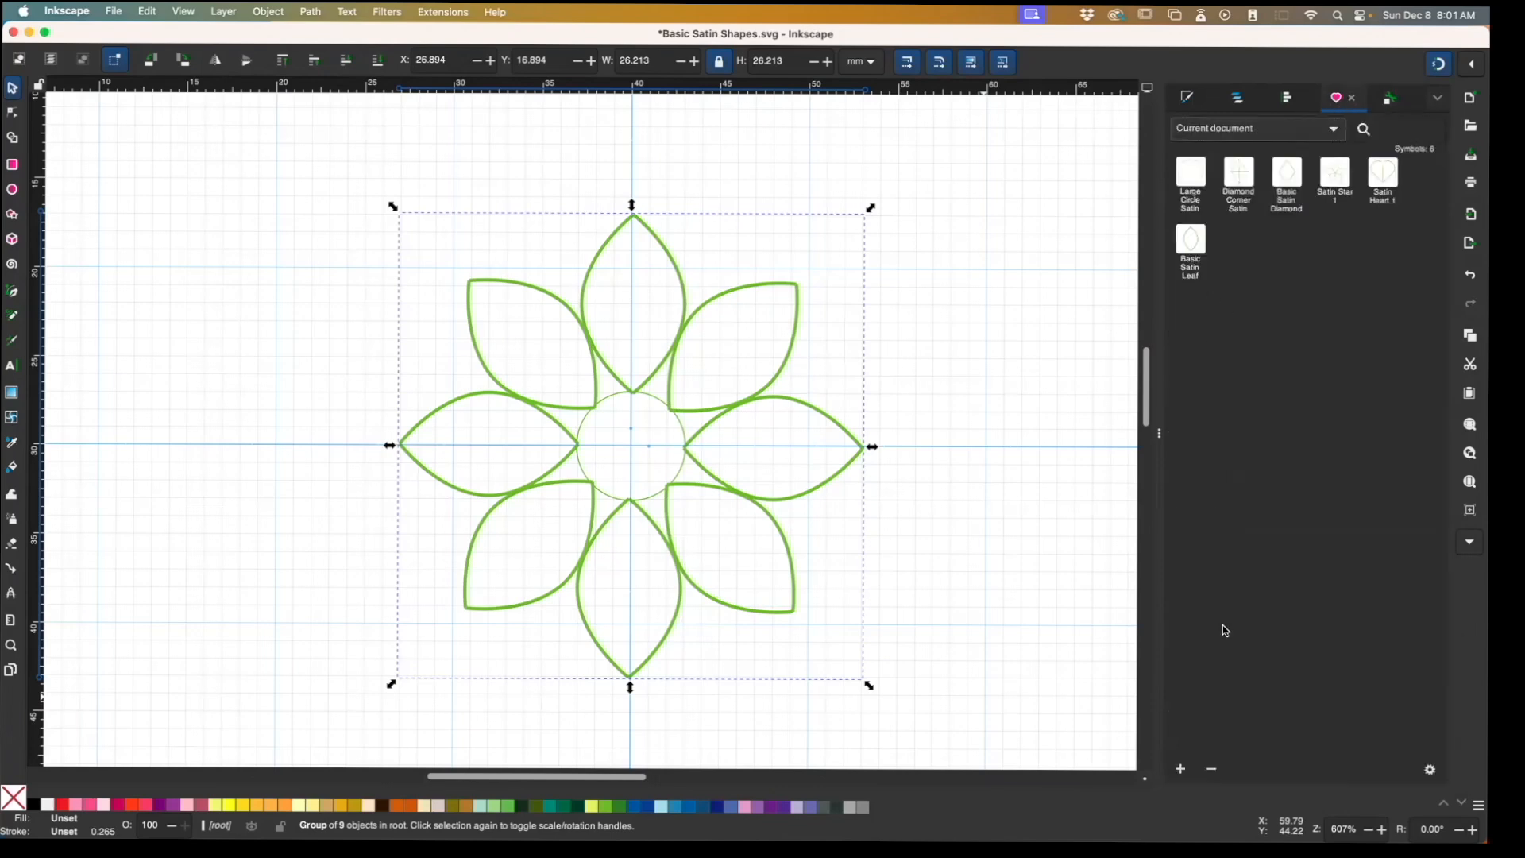
pyautogui.click(1182, 772)
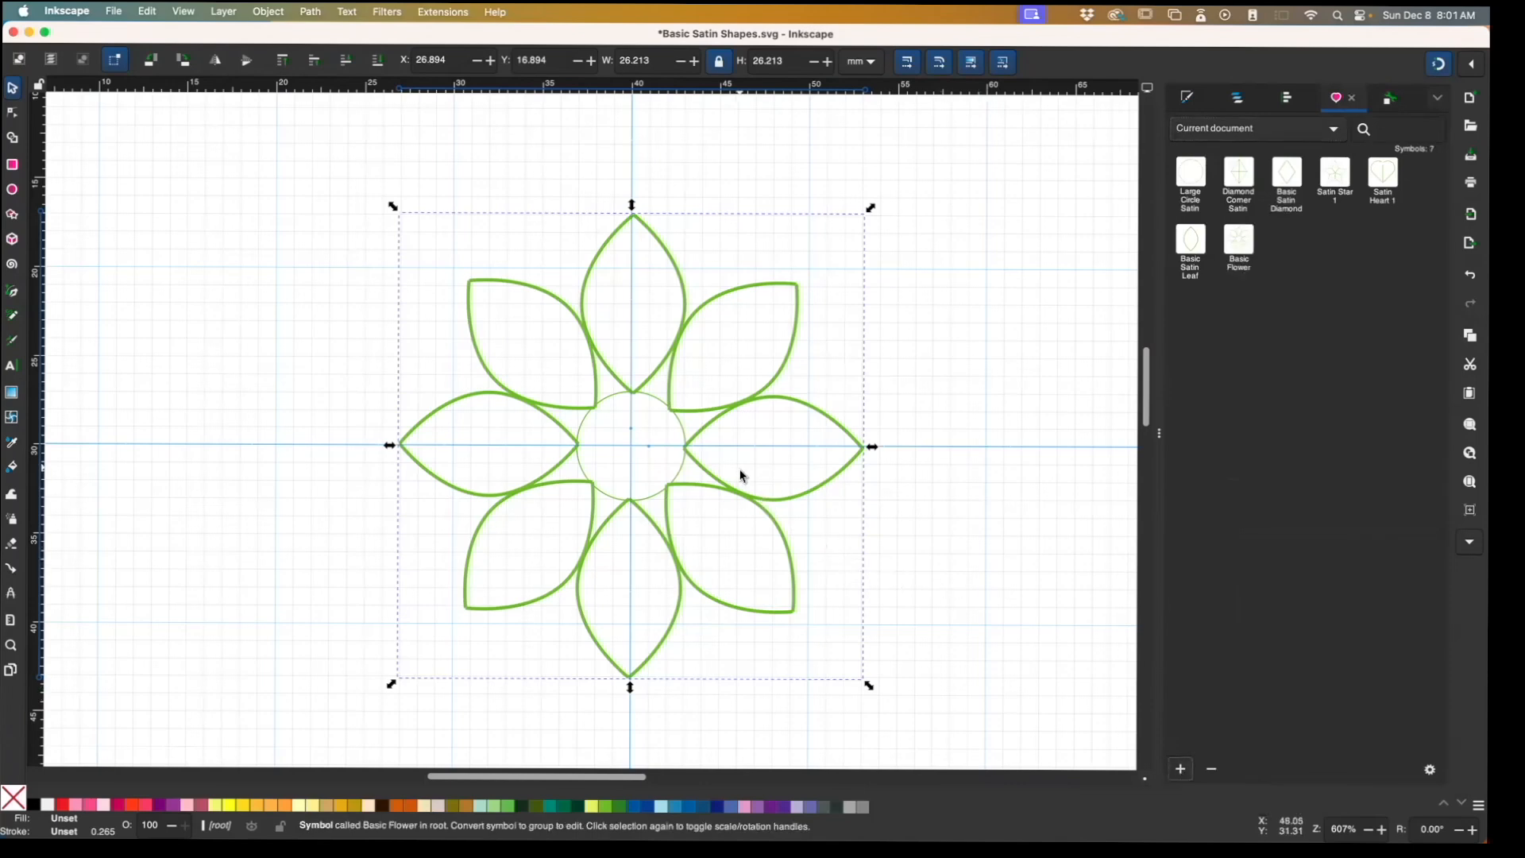
pyautogui.press('Delete')
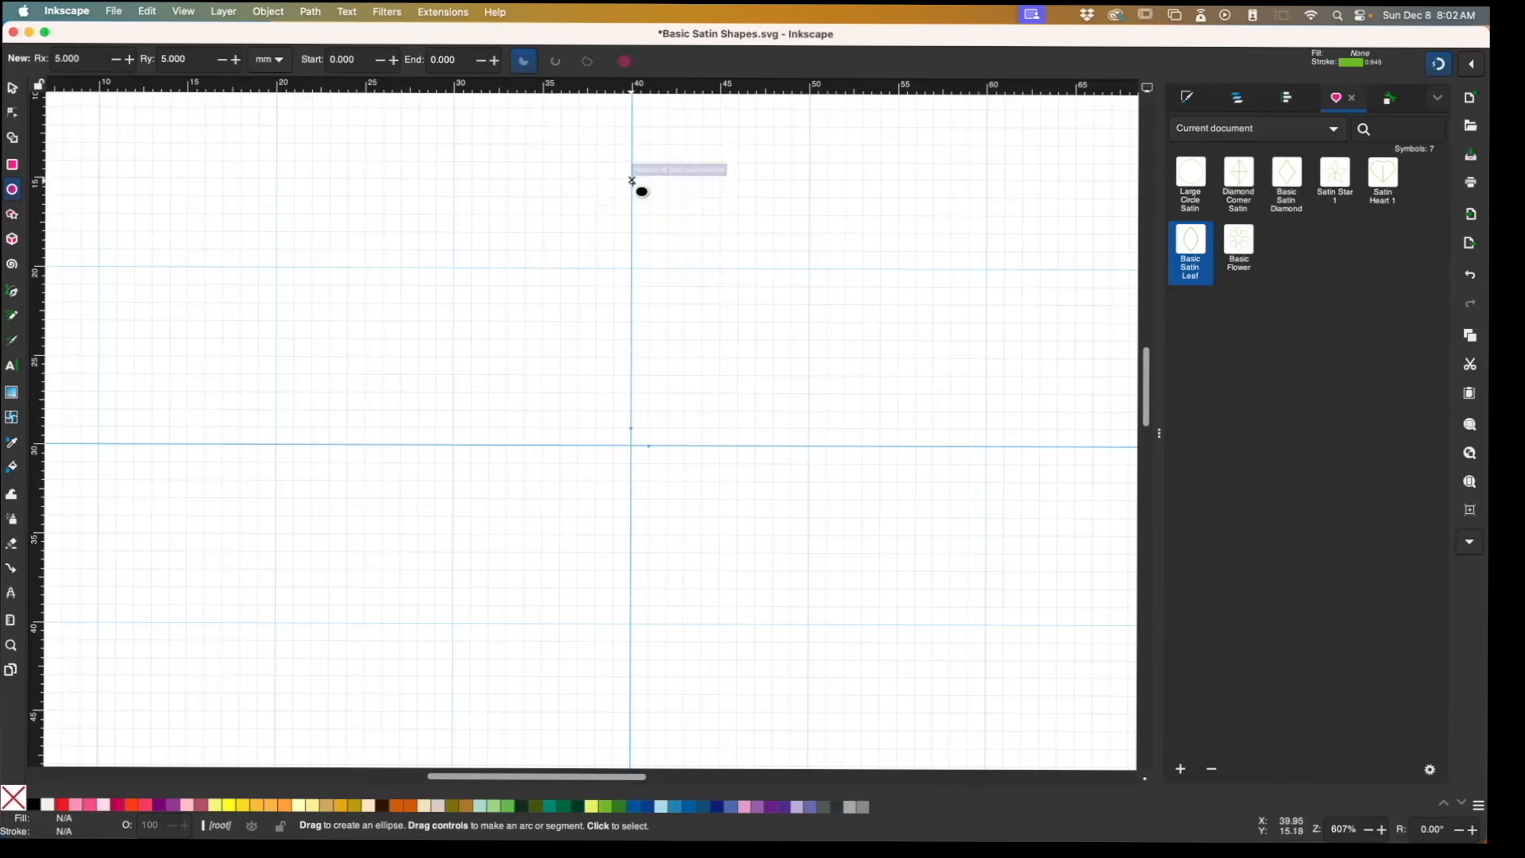
# Draw an ellipse with radii of 5 and 7.5 mm and turn it into a path with a sharp corner at its bottom node
pyautogui.moveTo(633, 180); pyautogui.dragTo(808, 446)
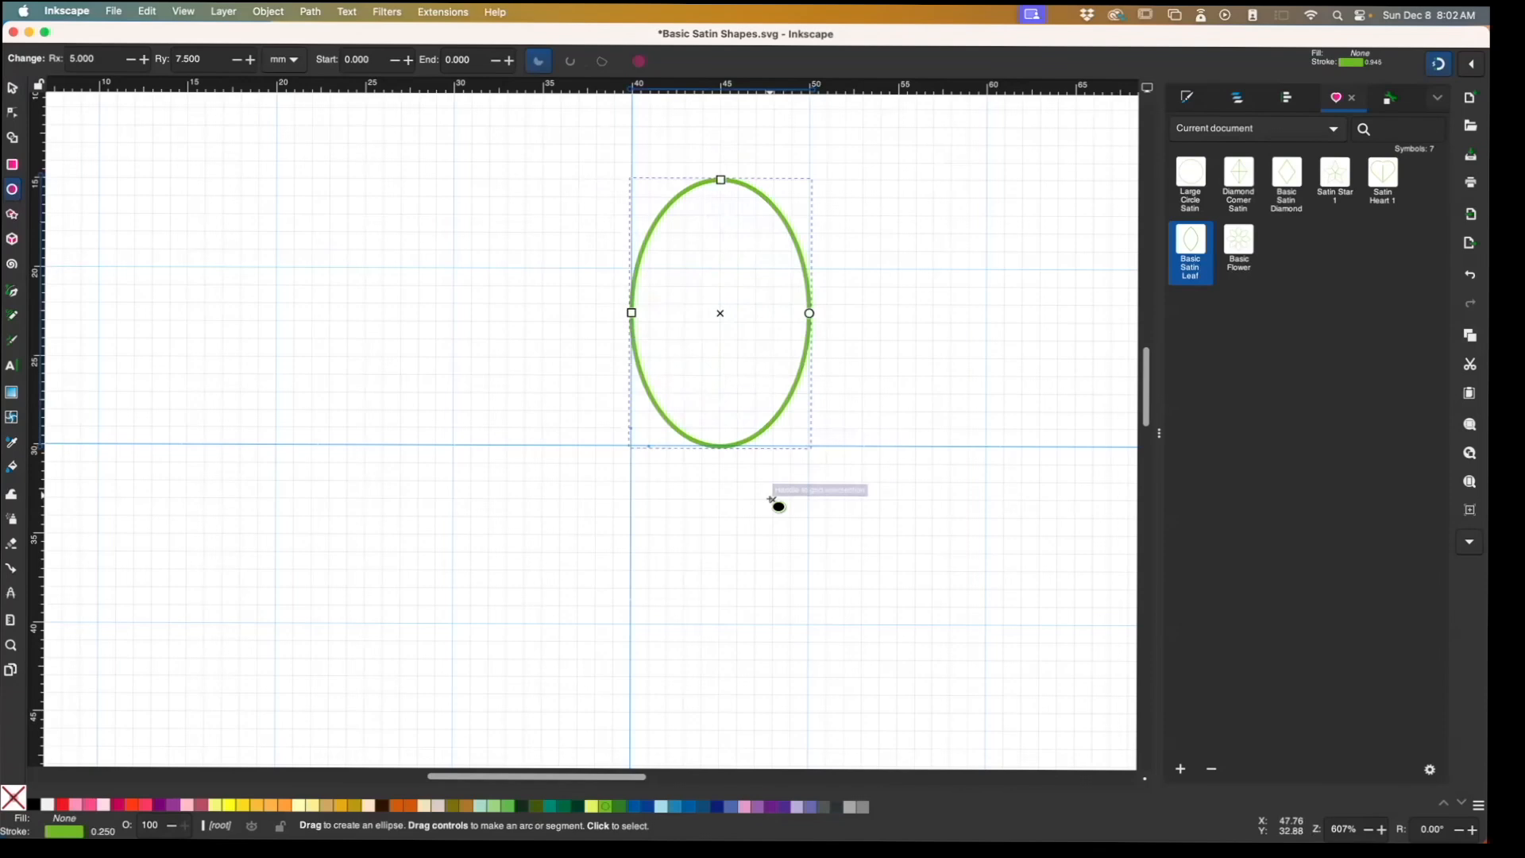
pyautogui.click(12, 112)
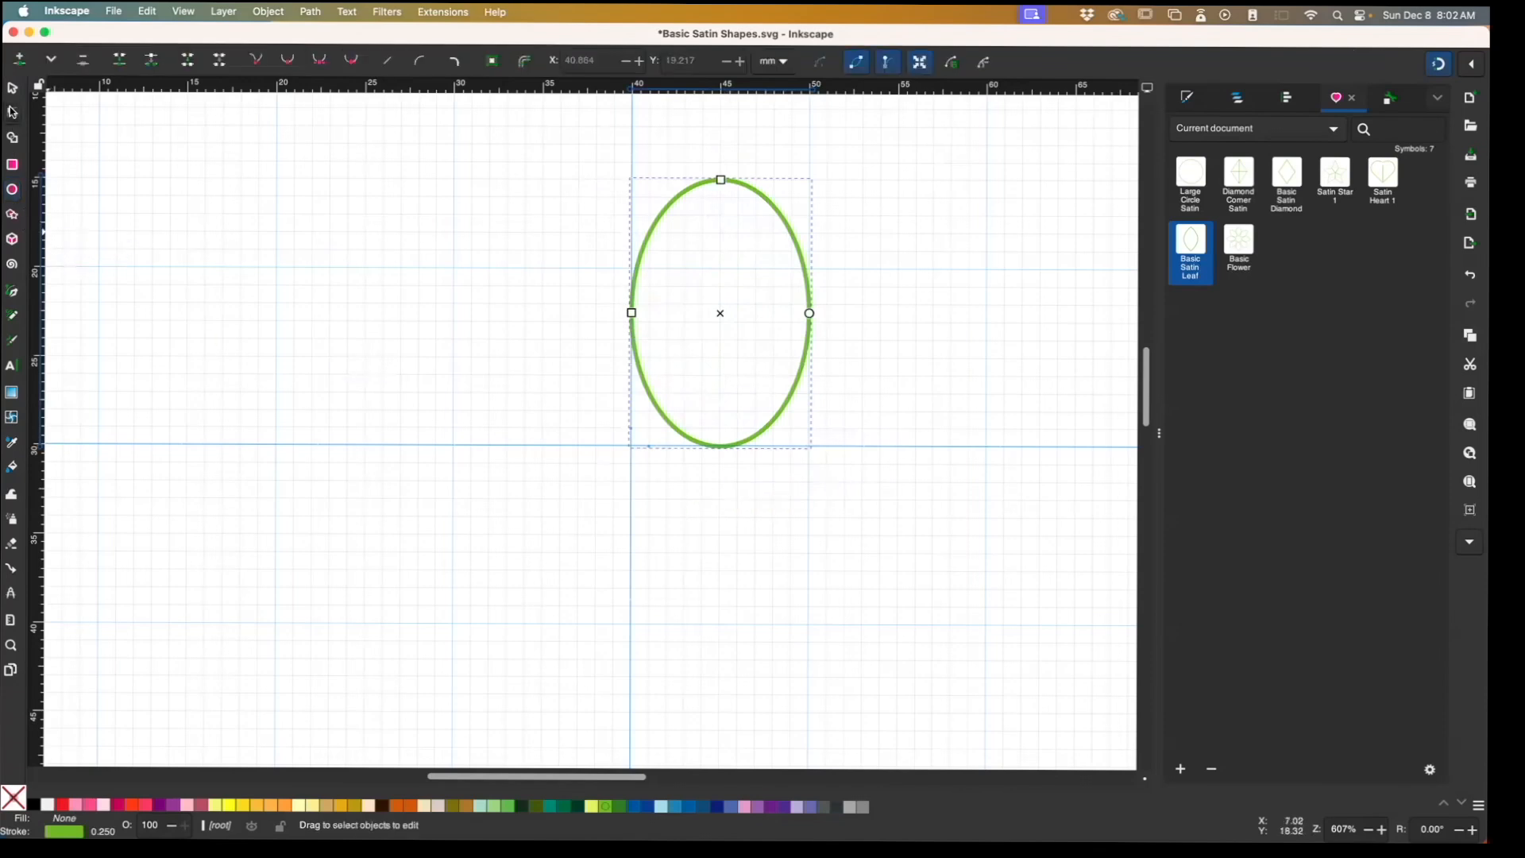
pyautogui.click(721, 448)
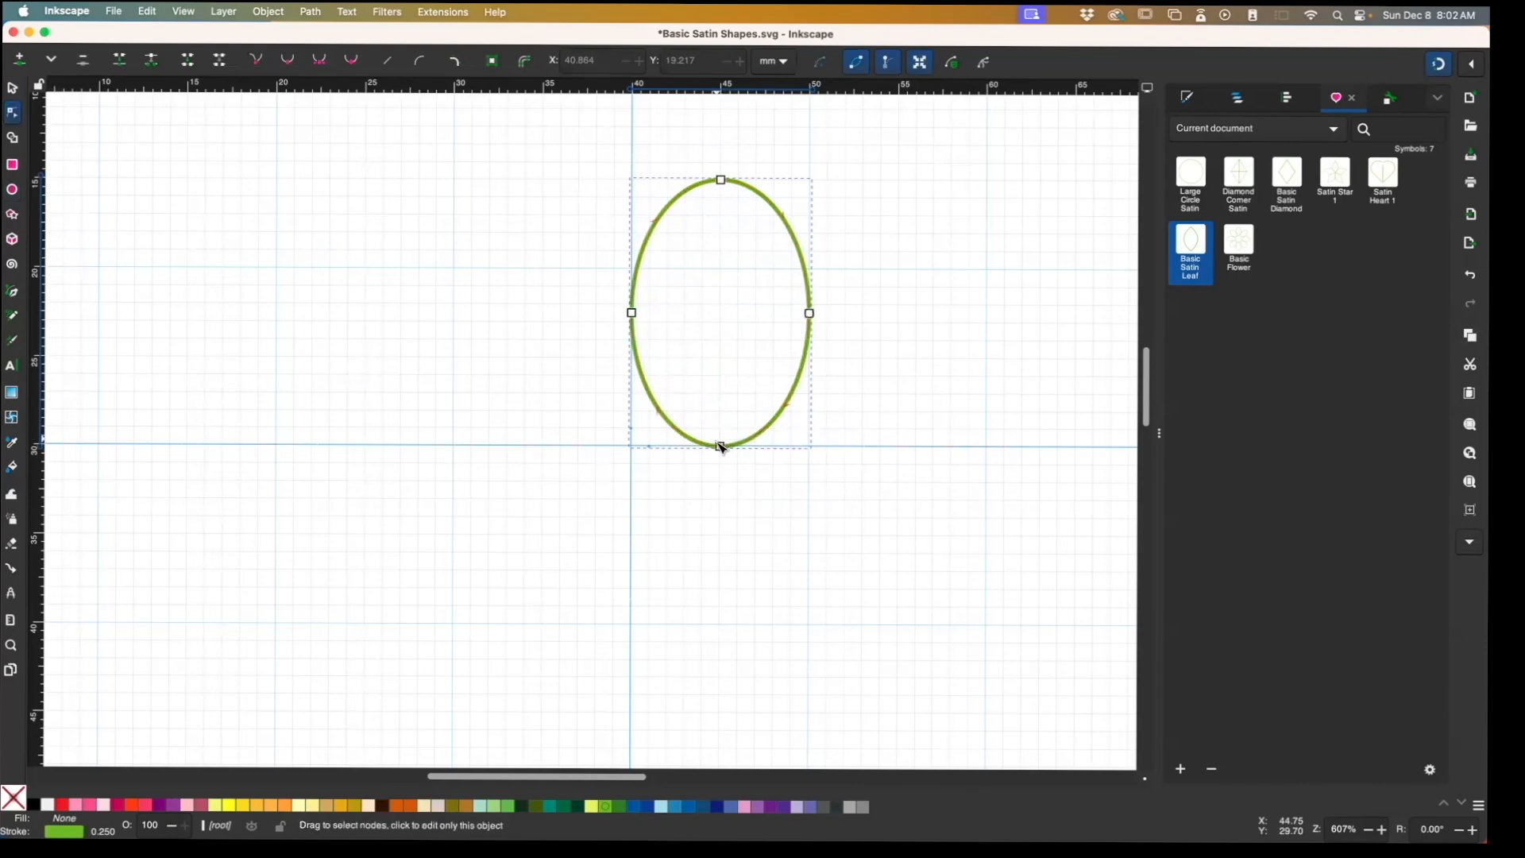
pyautogui.click(720, 447)
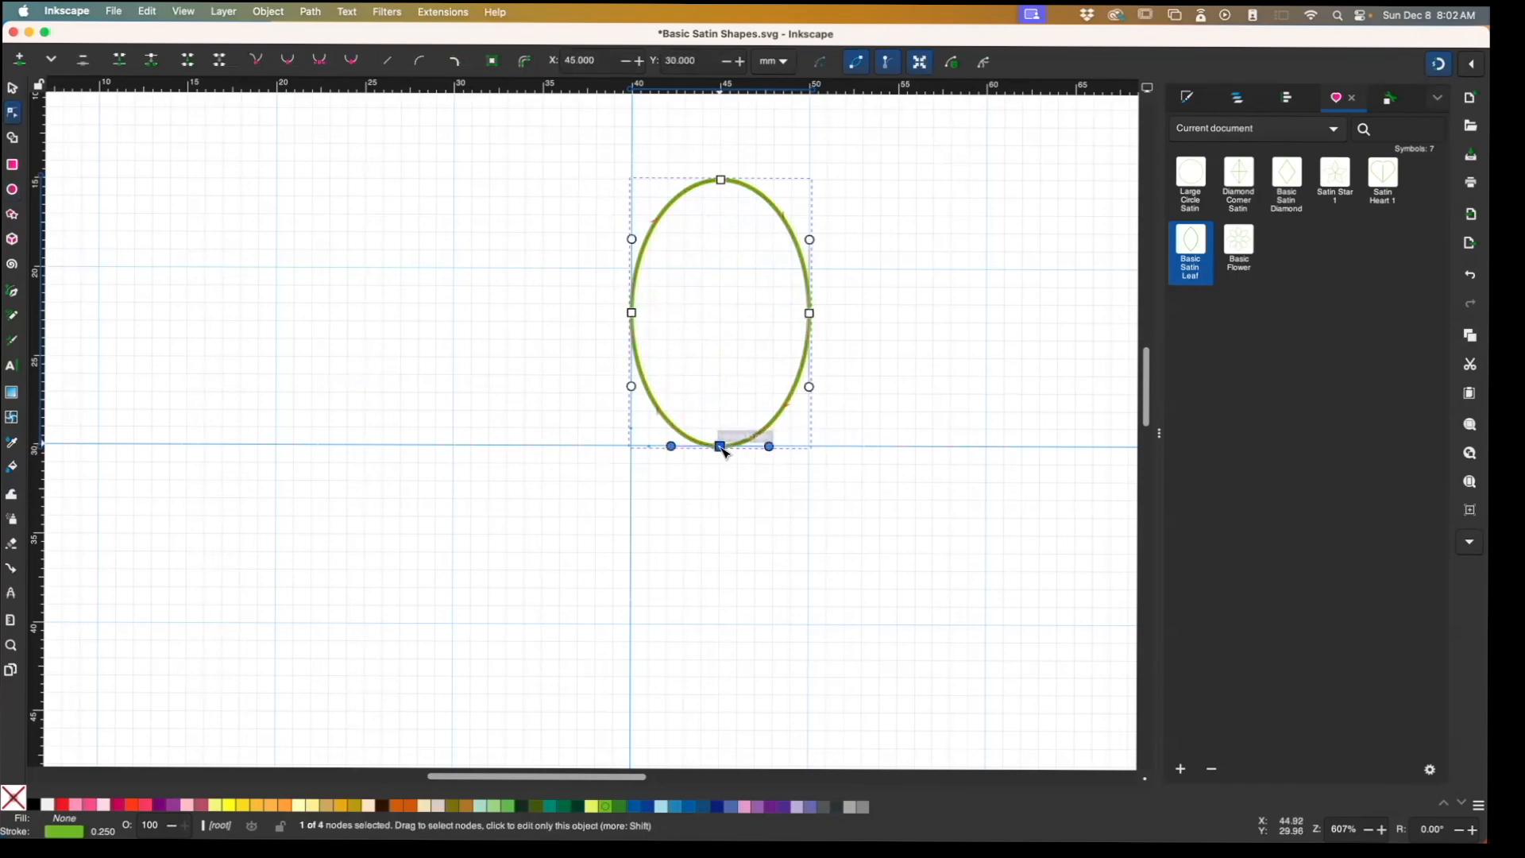
pyautogui.click(259, 59)
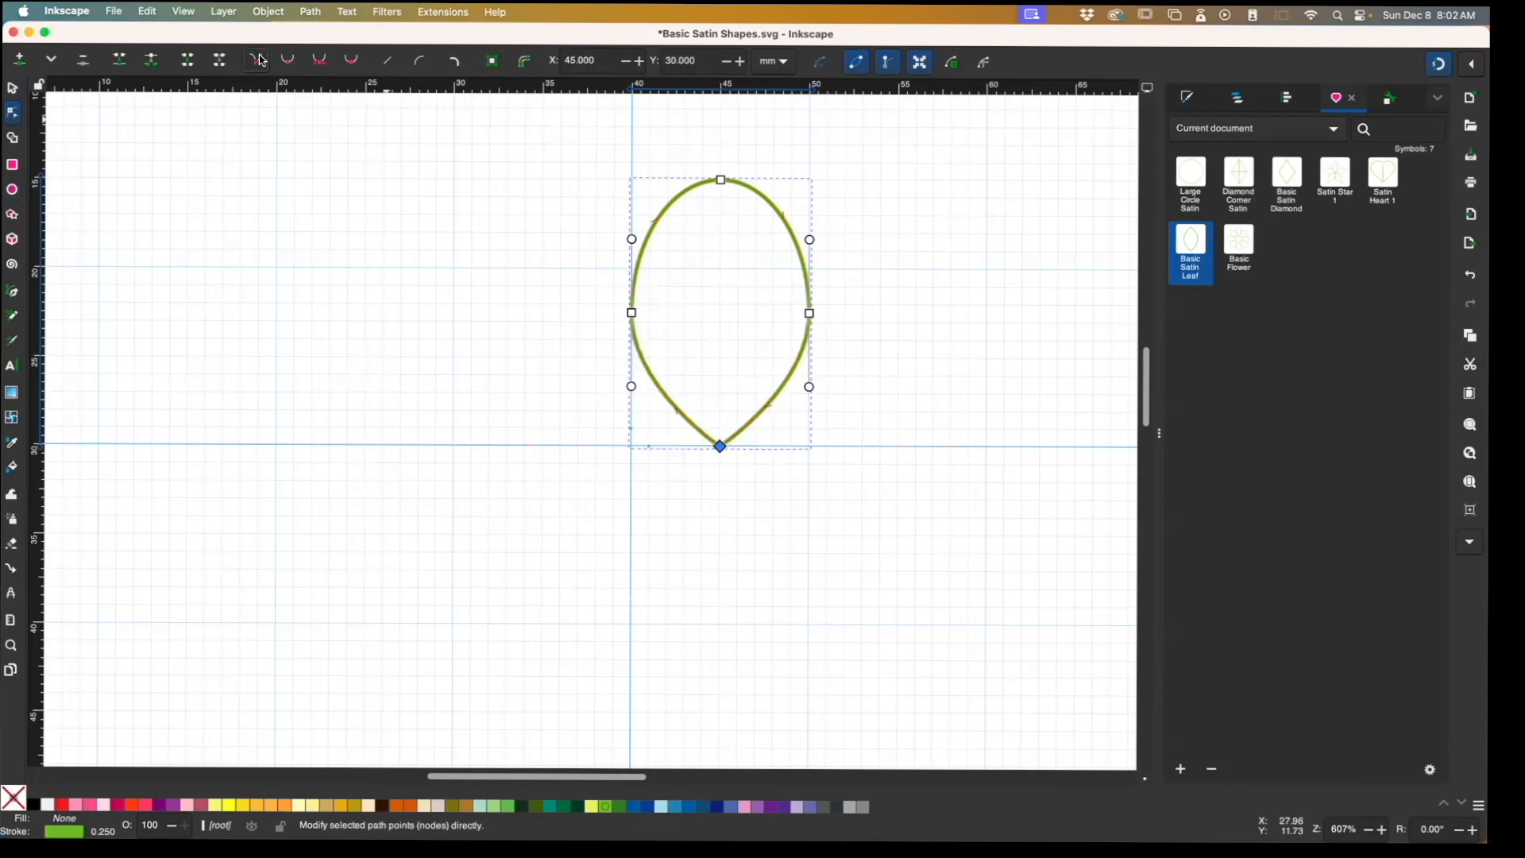
# Scale the petal to about 8.2 by 14.2 mm and move it so it is centered on the vertical guide
pyautogui.press('s')
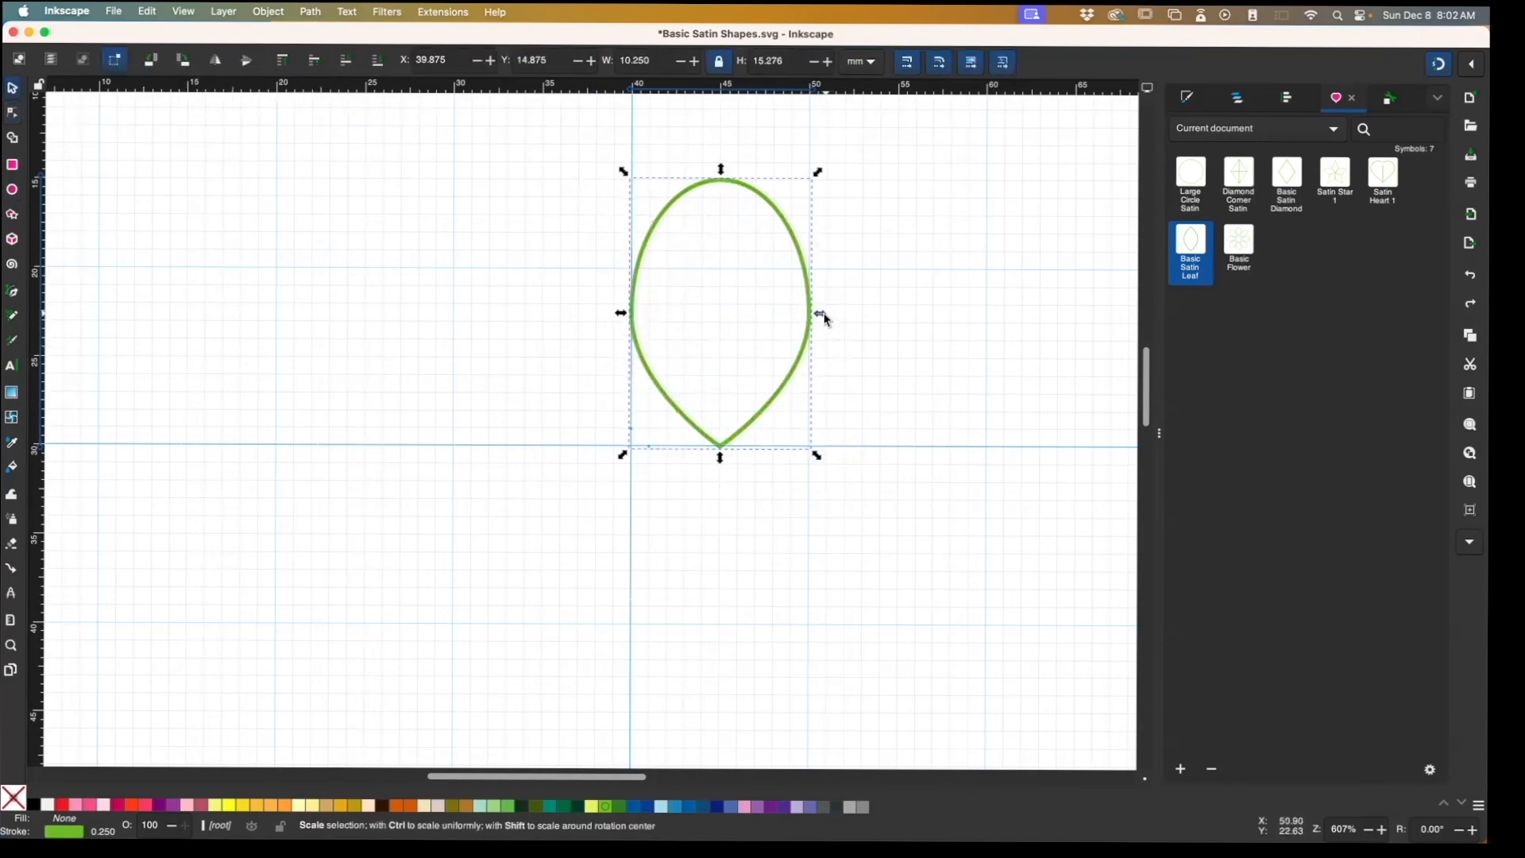
pyautogui.moveTo(819, 314)
pyautogui.mouseDown()
pyautogui.moveTo(790, 314)
pyautogui.moveTo(807, 320)
pyautogui.mouseUp()
pyautogui.moveTo(723, 169)
pyautogui.mouseDown()
pyautogui.moveTo(715, 212)
pyautogui.moveTo(721, 194)
pyautogui.mouseUp()
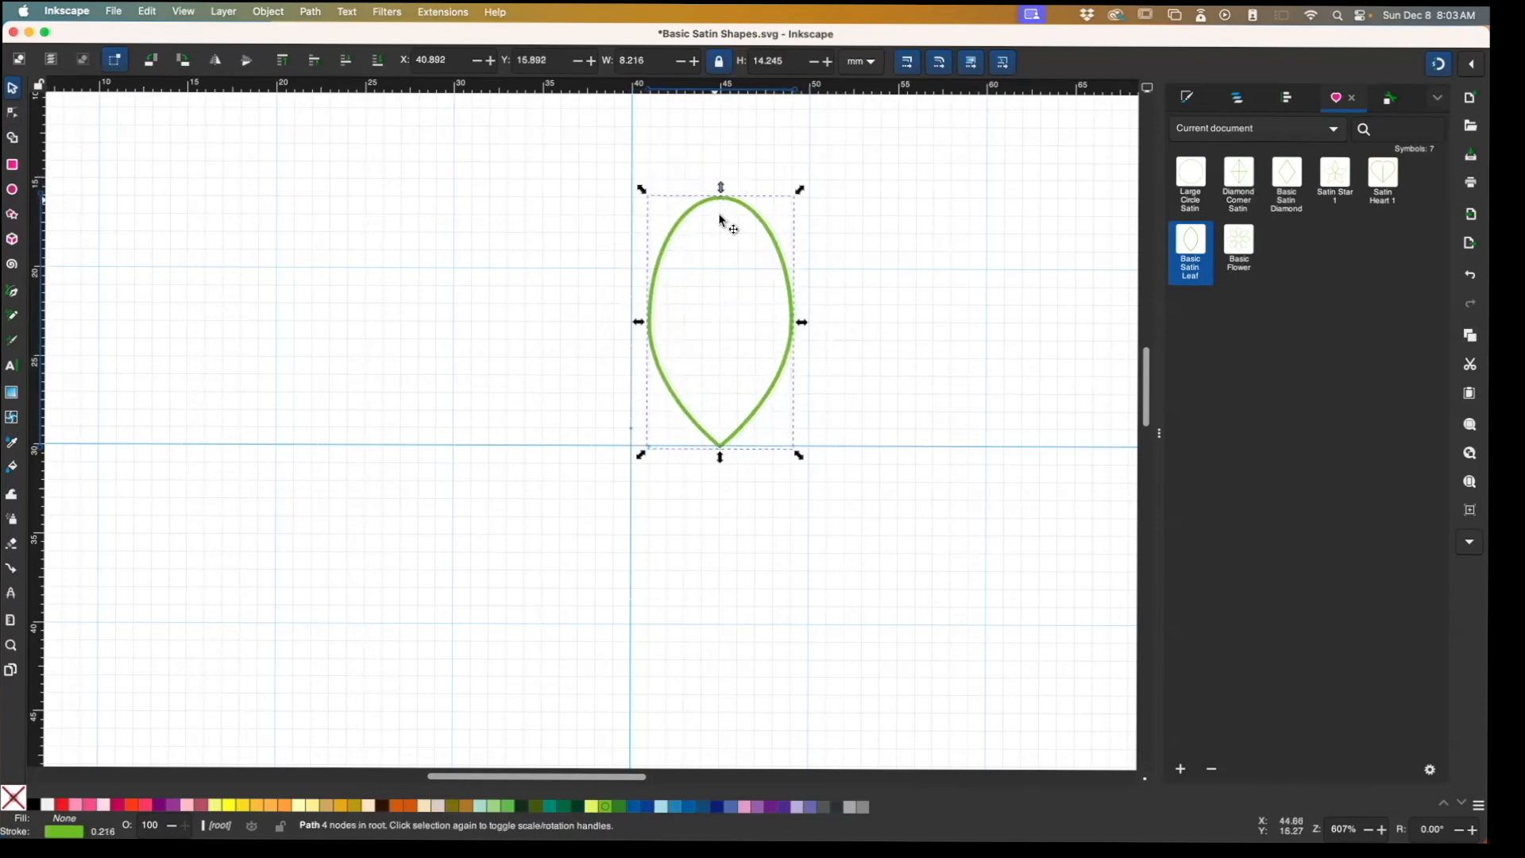
pyautogui.moveTo(794, 321); pyautogui.dragTo(698, 326)
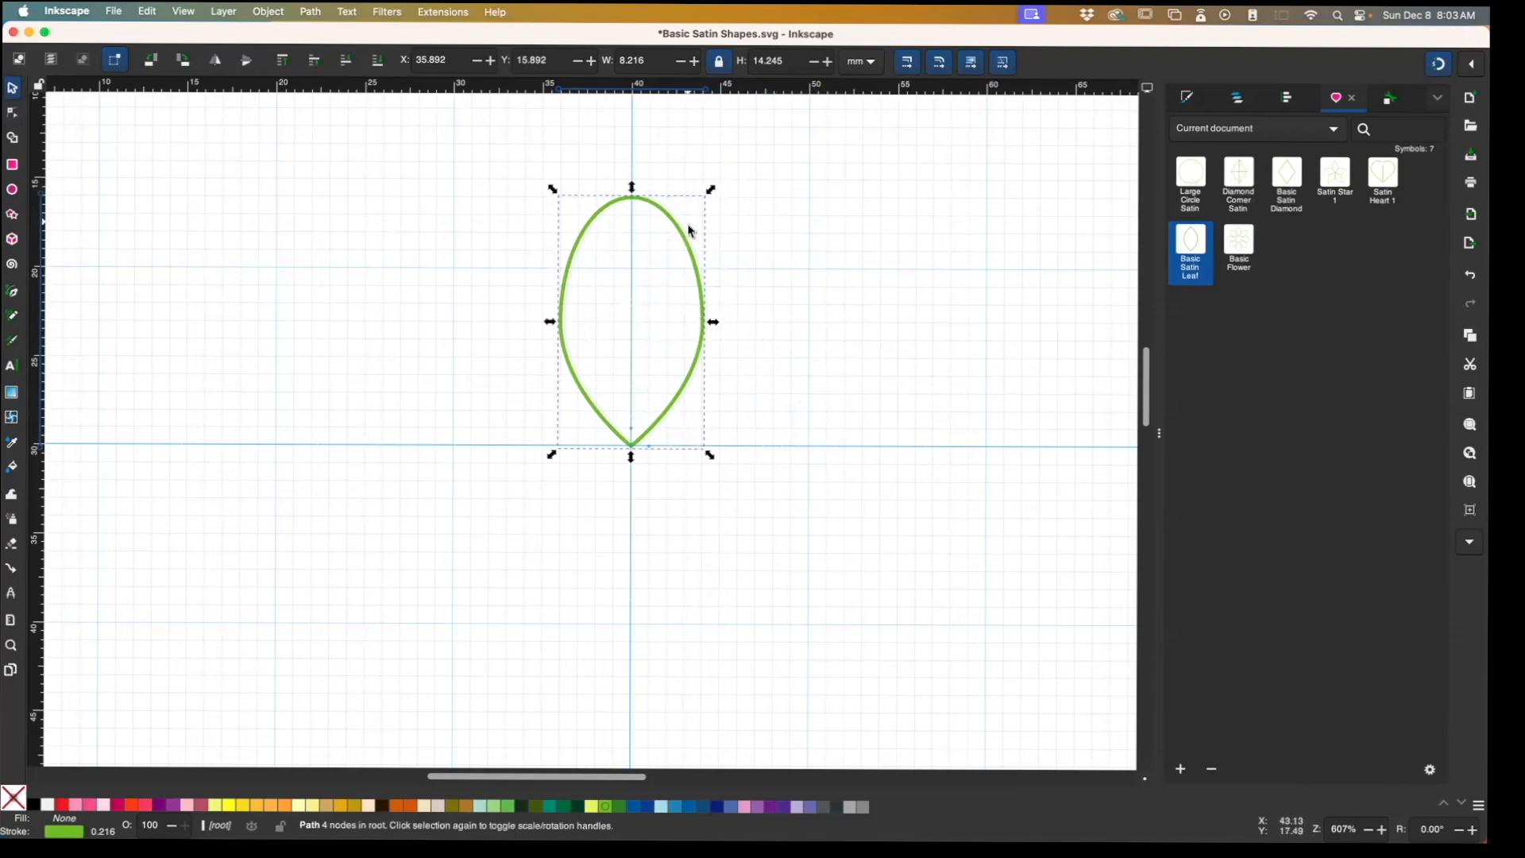
# Break the petal path at its top and bottom nodes to make two separate rails
pyautogui.press('n')
pyautogui.moveTo(614, 163); pyautogui.dragTo(657, 500)
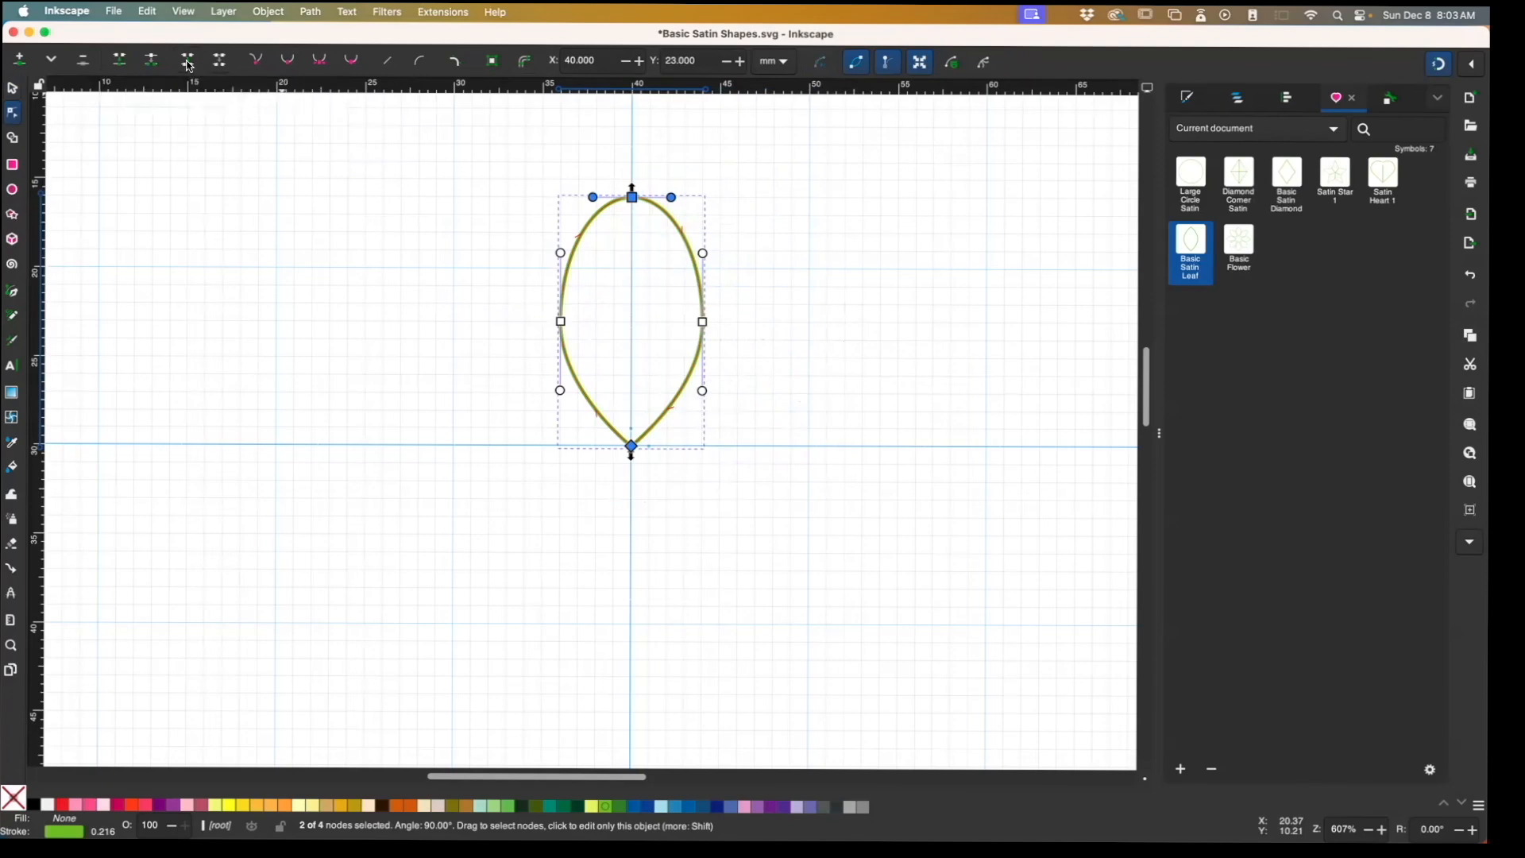
pyautogui.click(154, 61)
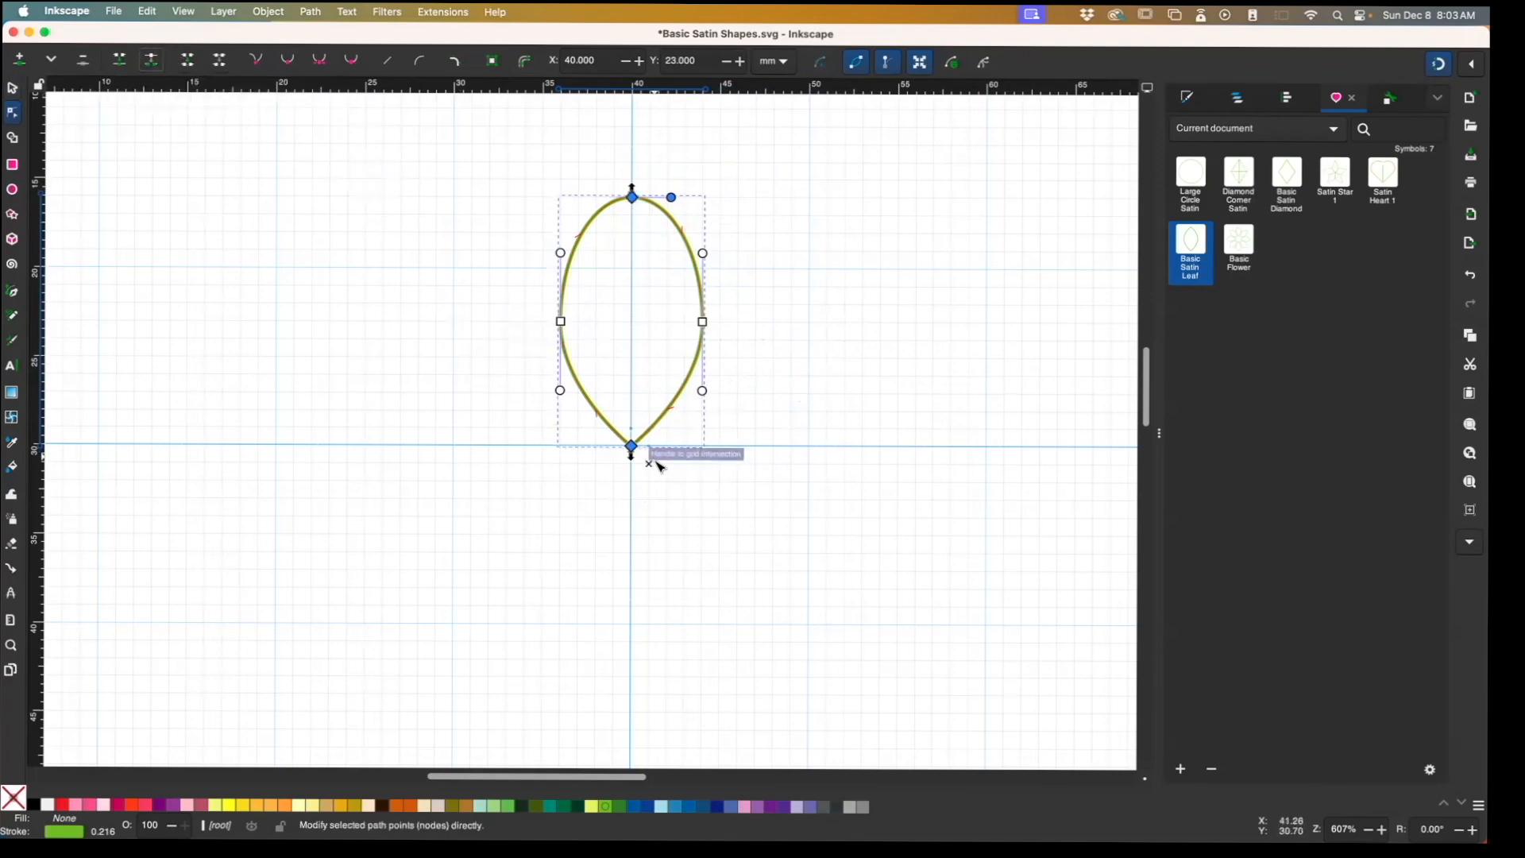
pyautogui.click(702, 322)
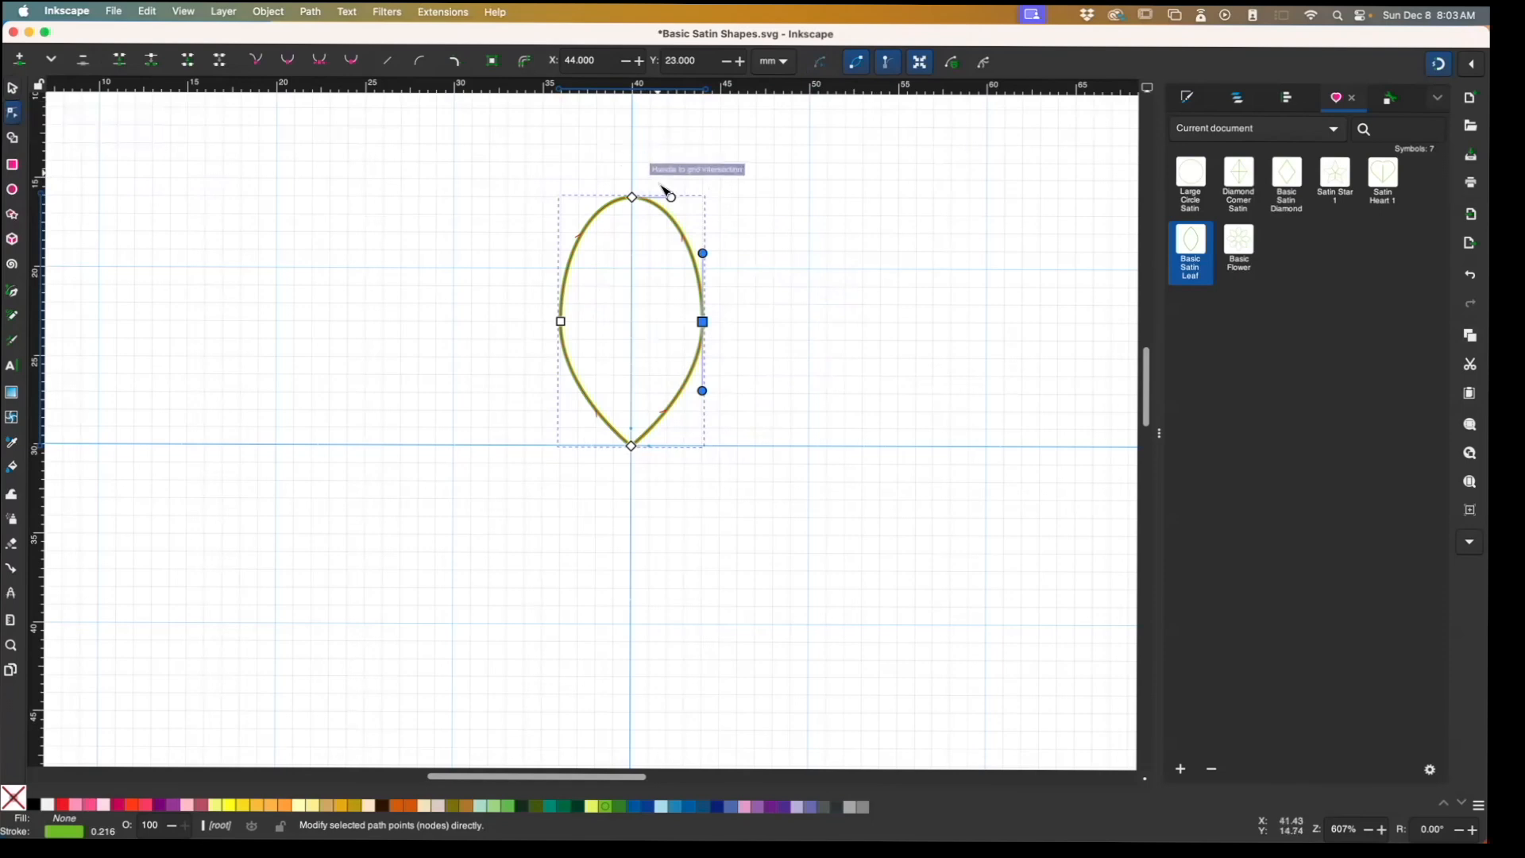
pyautogui.click(12, 89)
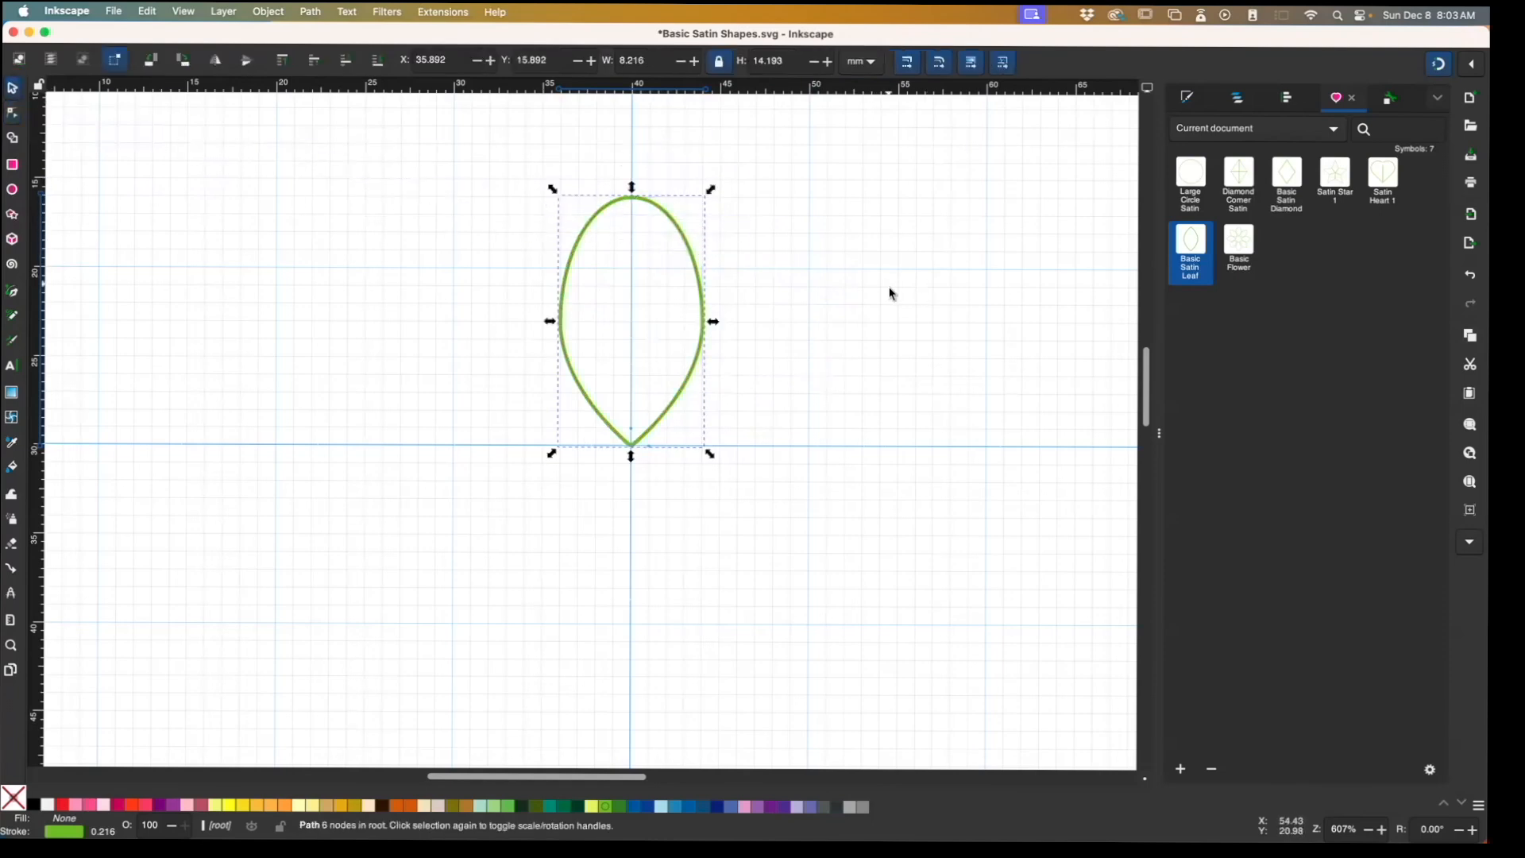
# Turn off the petal's running stitch in favor of a custom satin column, set Reverse rails to Reverse both rails, and apply the embroidery parameters
pyautogui.hotkey('ctrl', 'shift', 'p')
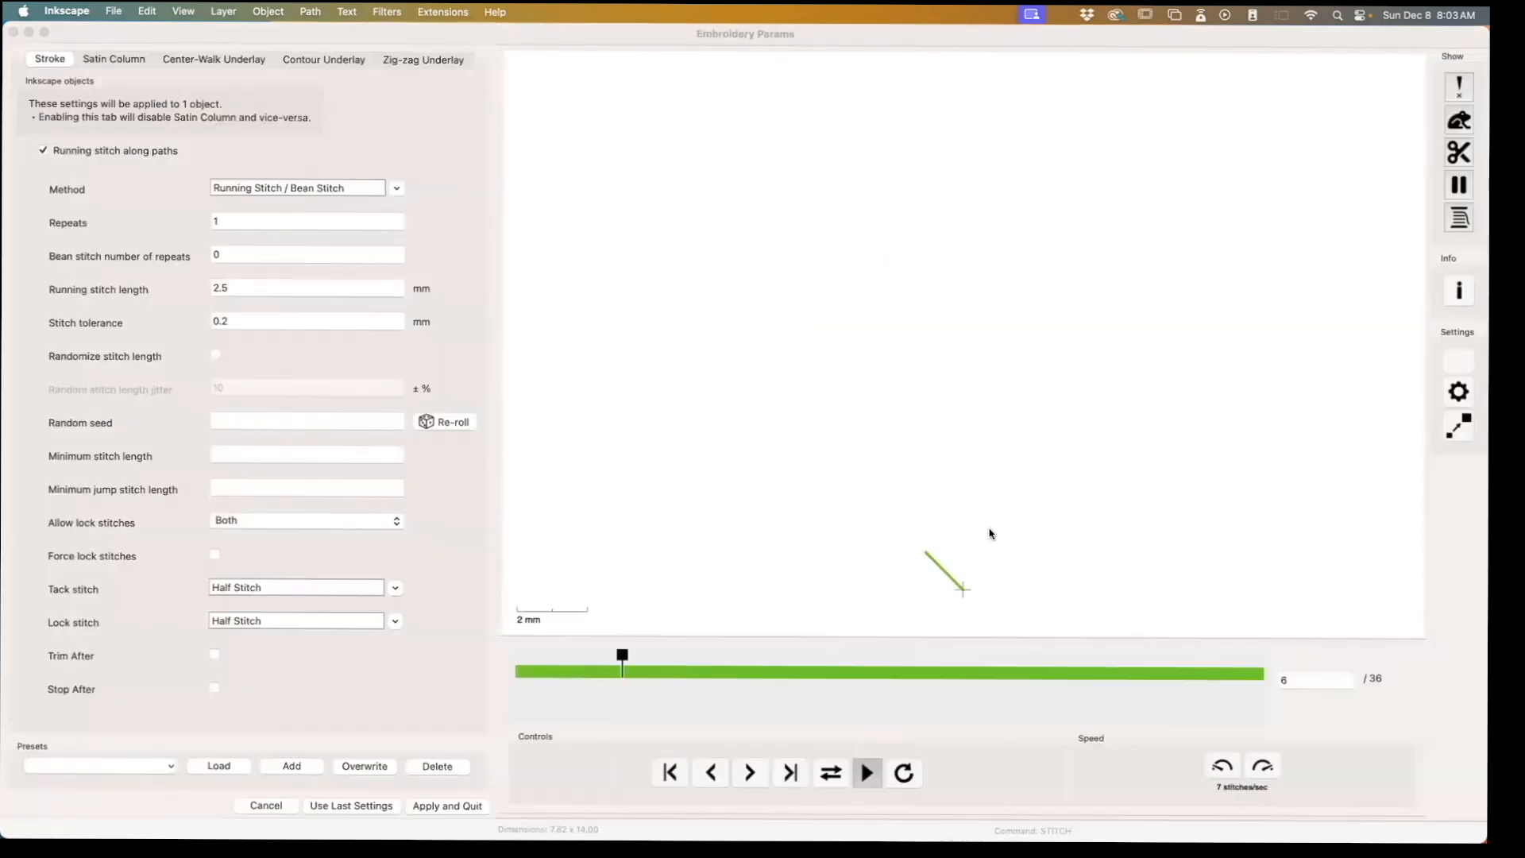
pyautogui.click(43, 150)
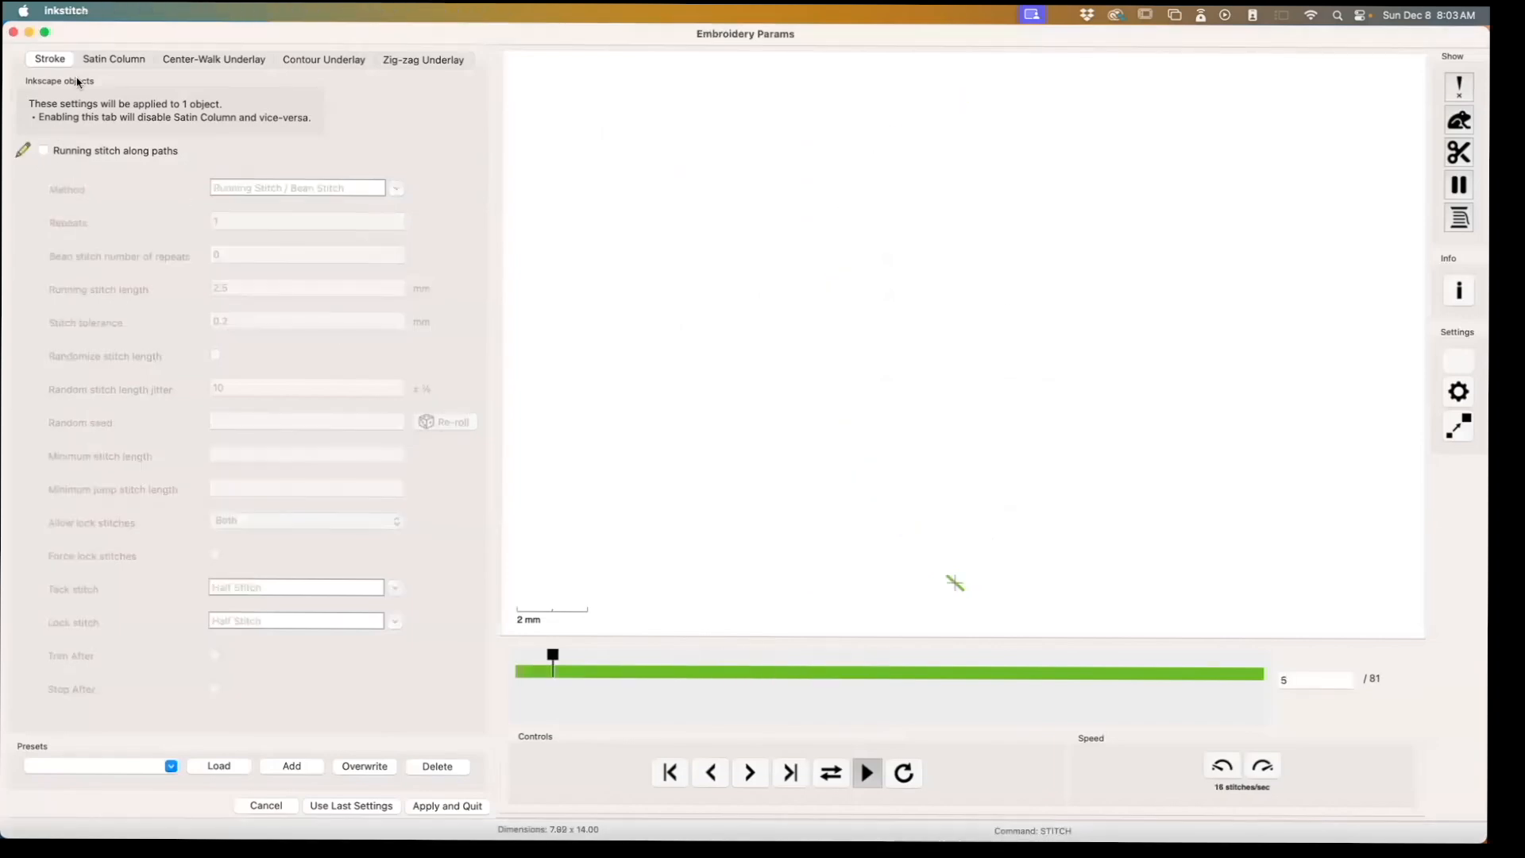
pyautogui.click(114, 59)
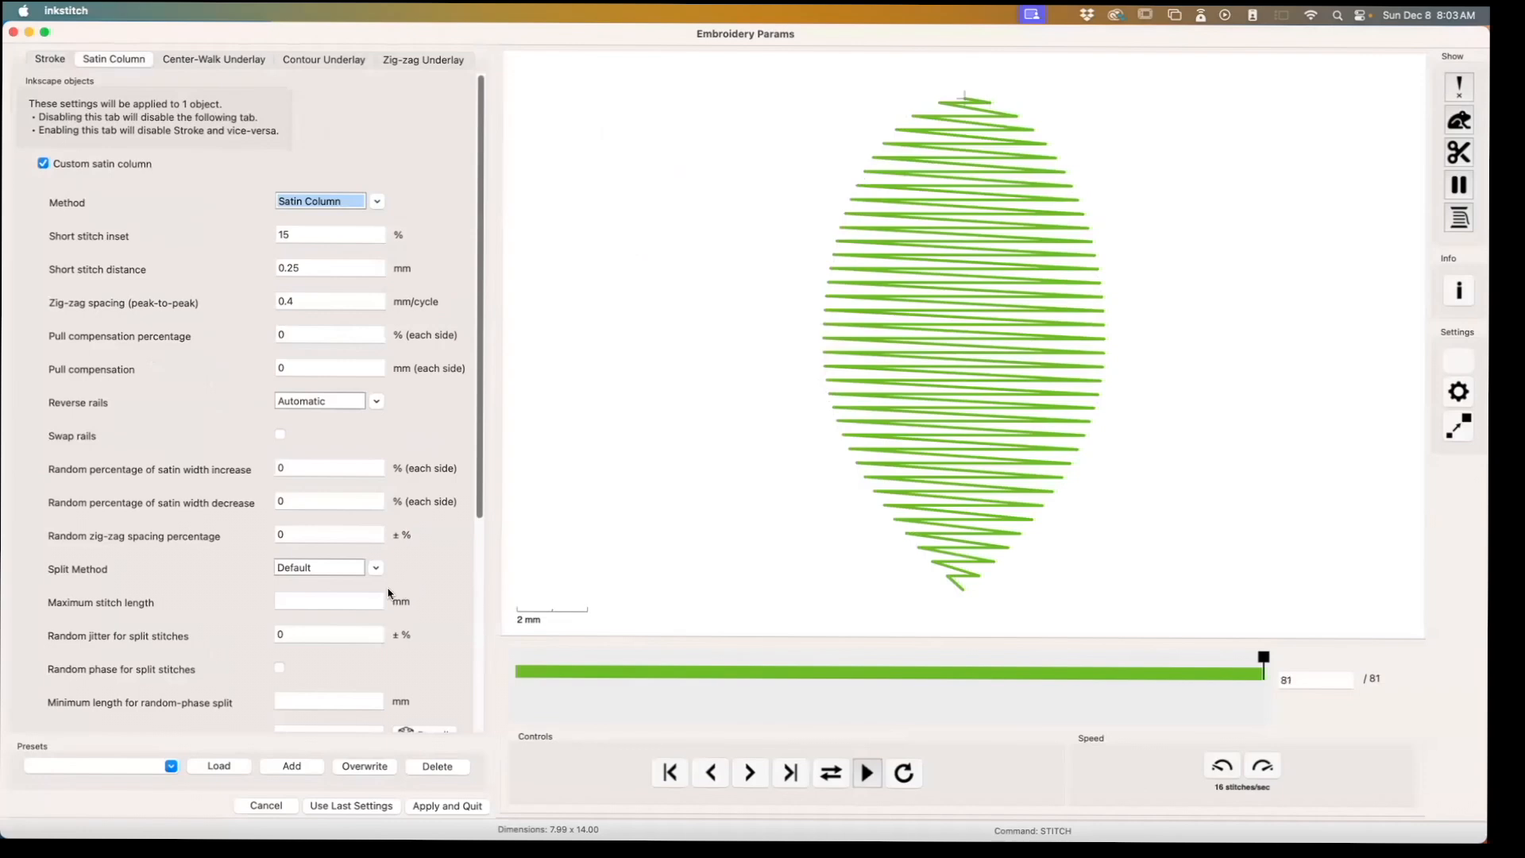
pyautogui.click(366, 409)
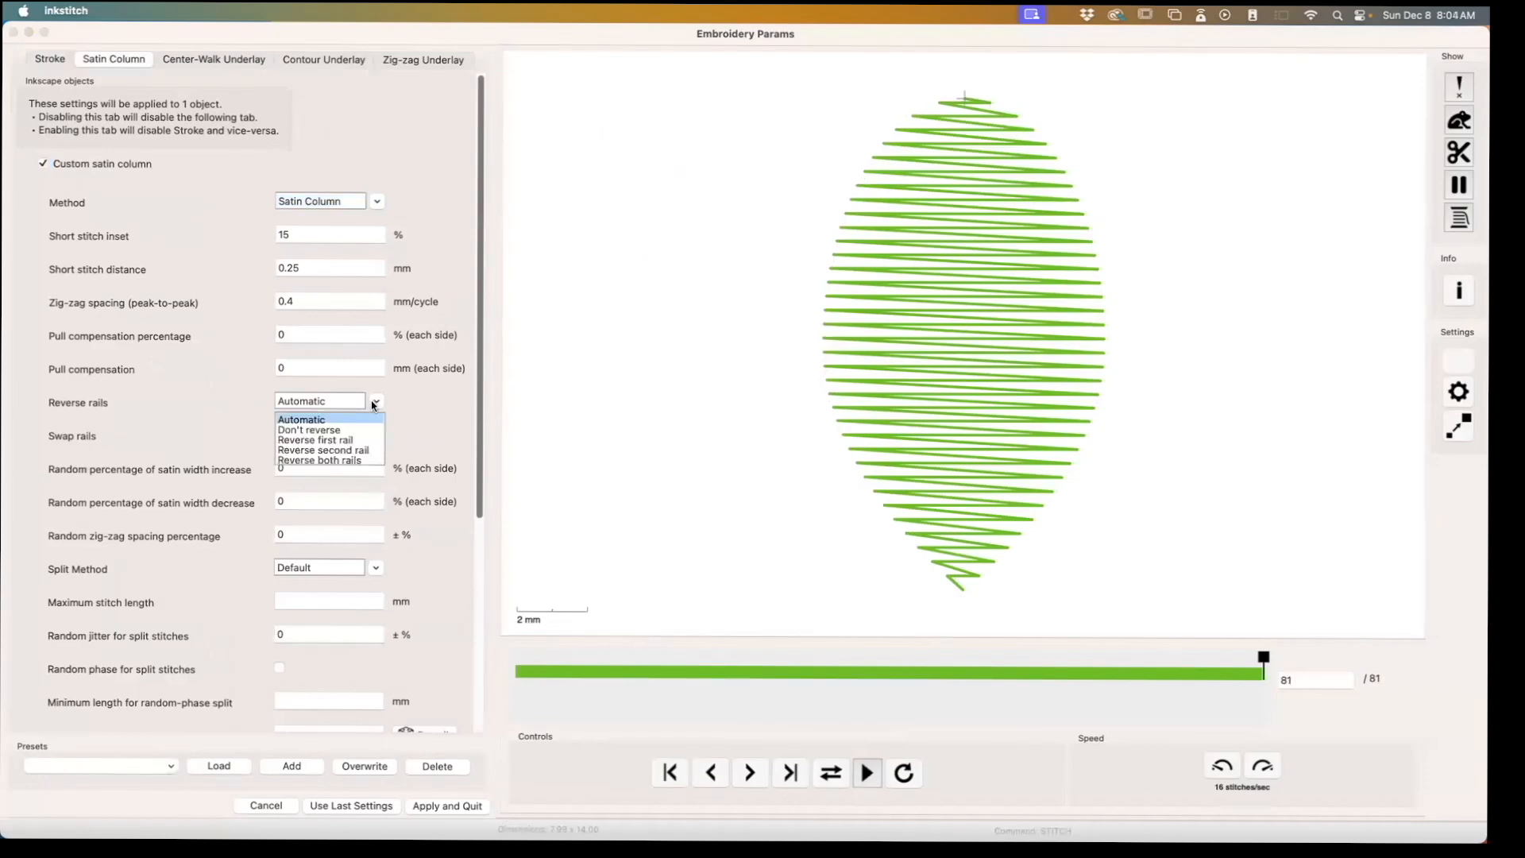
pyautogui.click(351, 461)
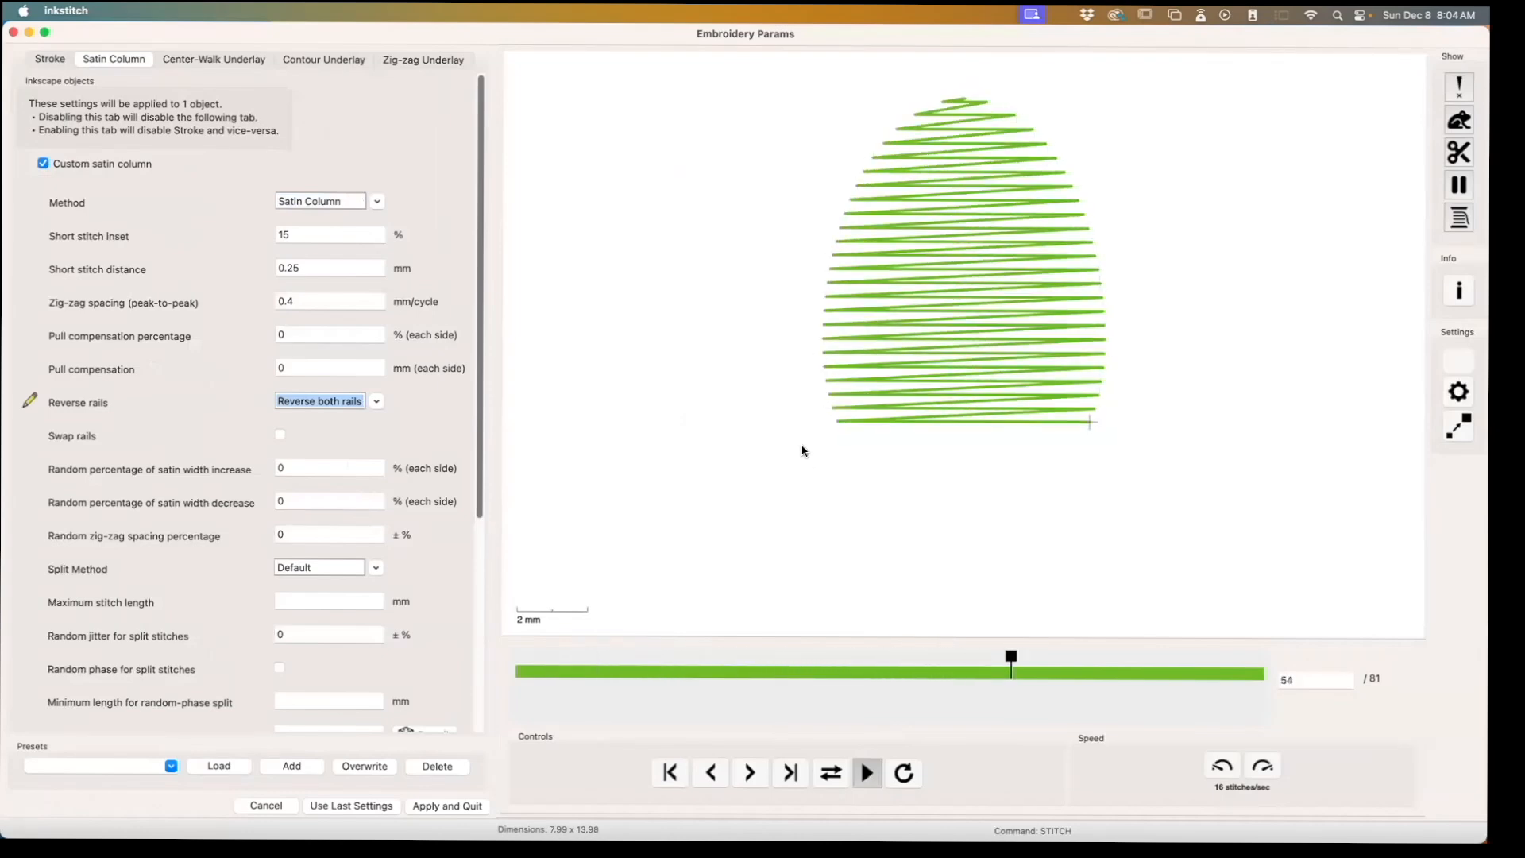
pyautogui.click(448, 806)
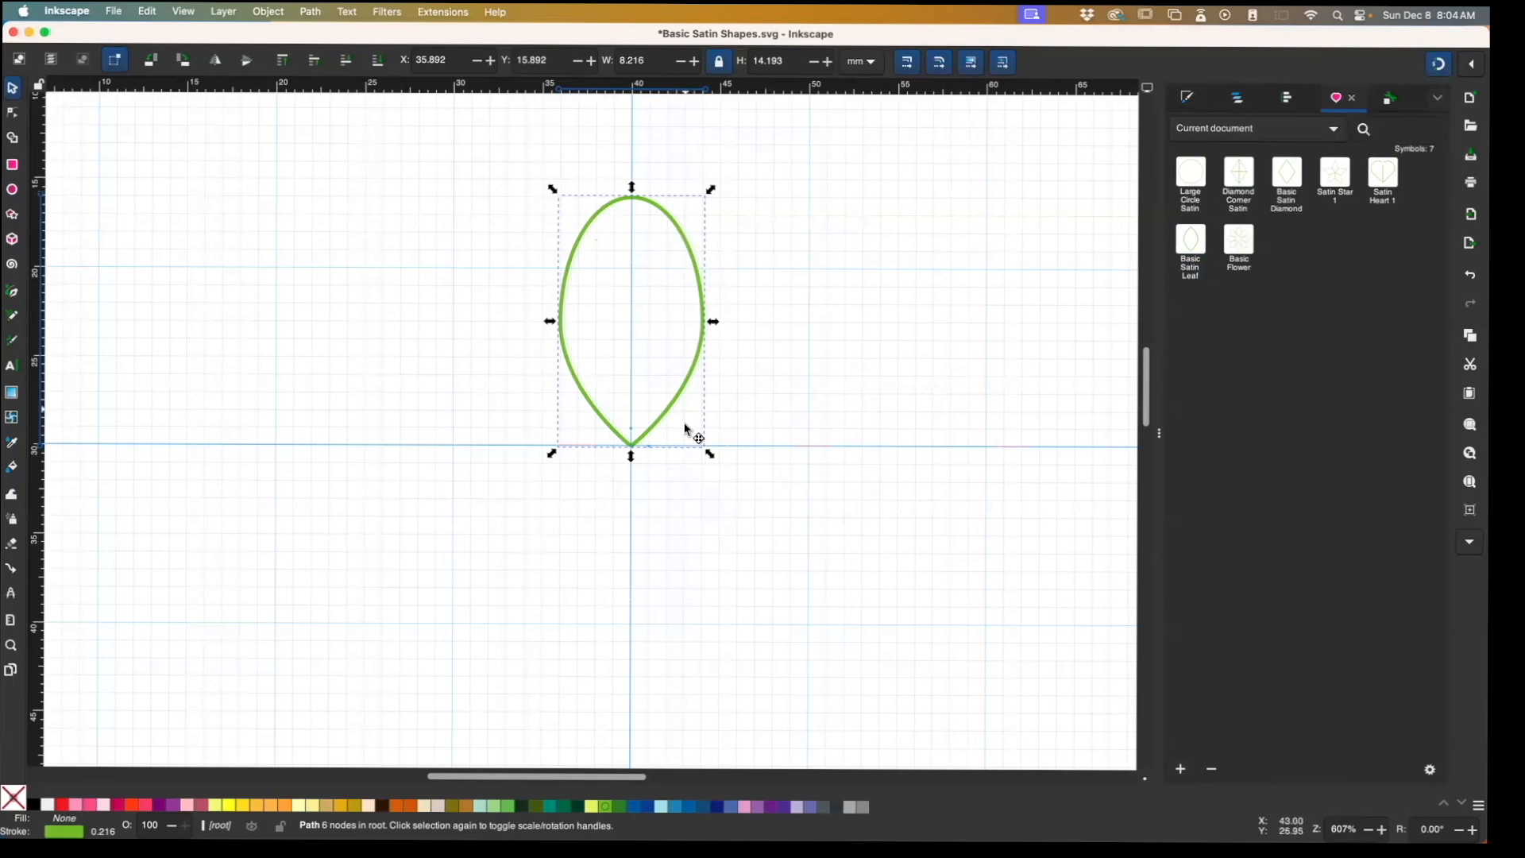
# Give the petal path the ID "rounded petal", label "Basic Satin Shapes" and title "Rounded Petal", and apply these object properties
pyautogui.click(1392, 98)
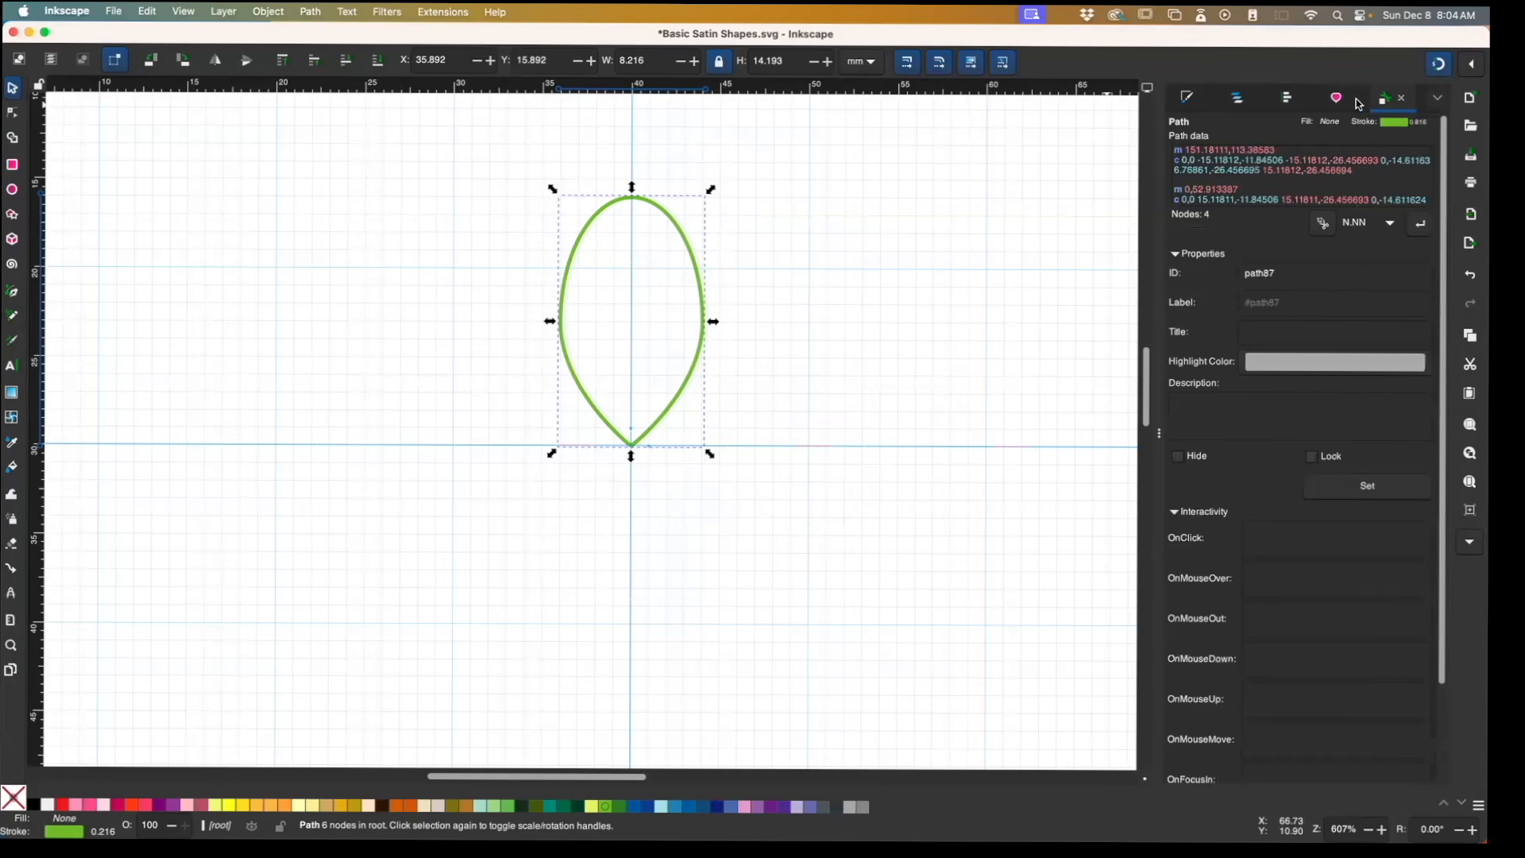
pyautogui.doubleClick(1282, 274)
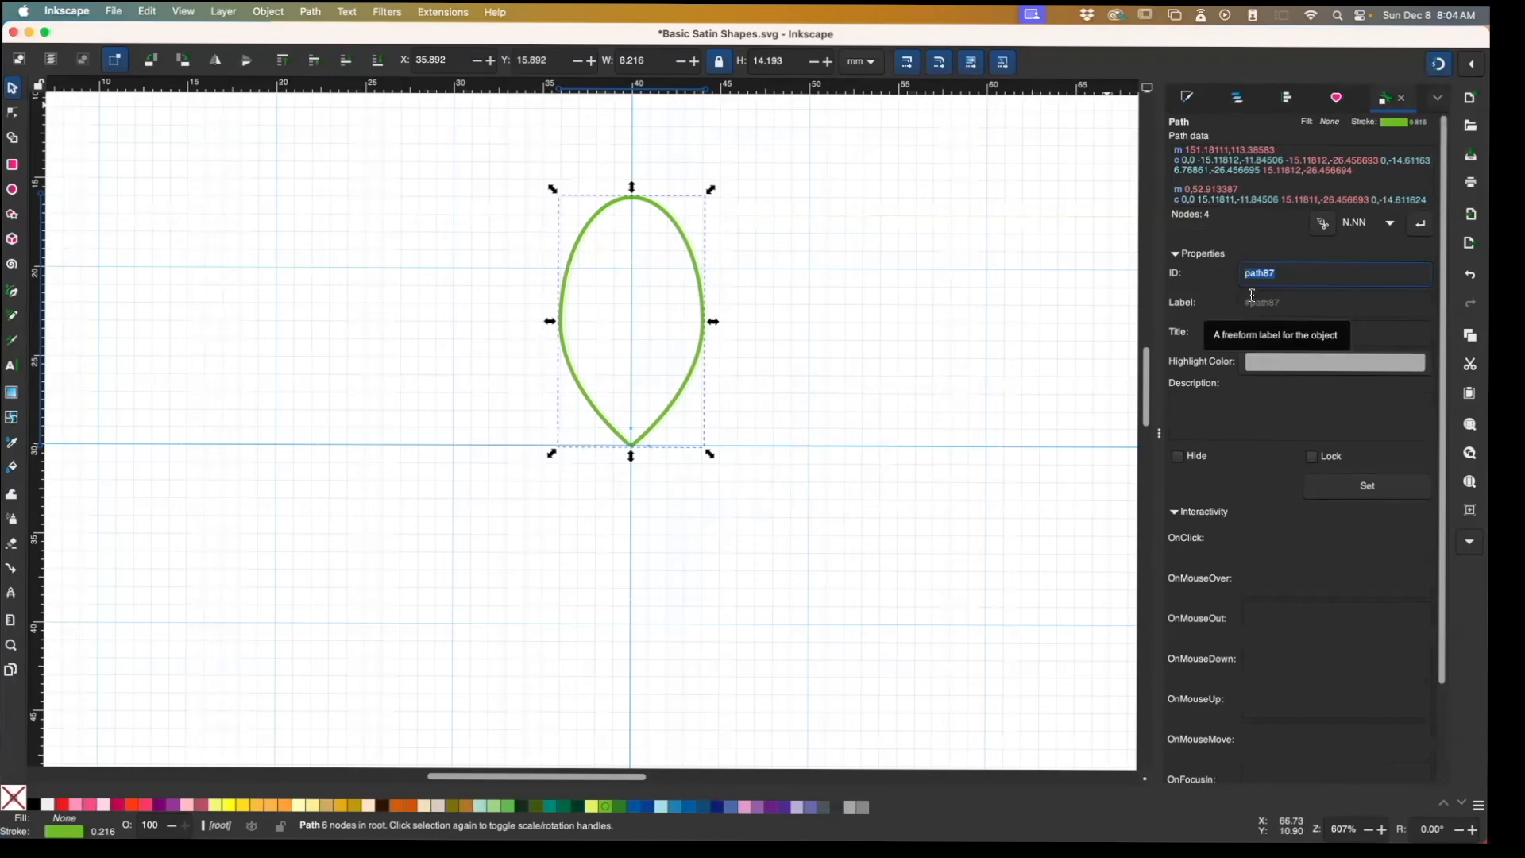
pyautogui.write('roun')
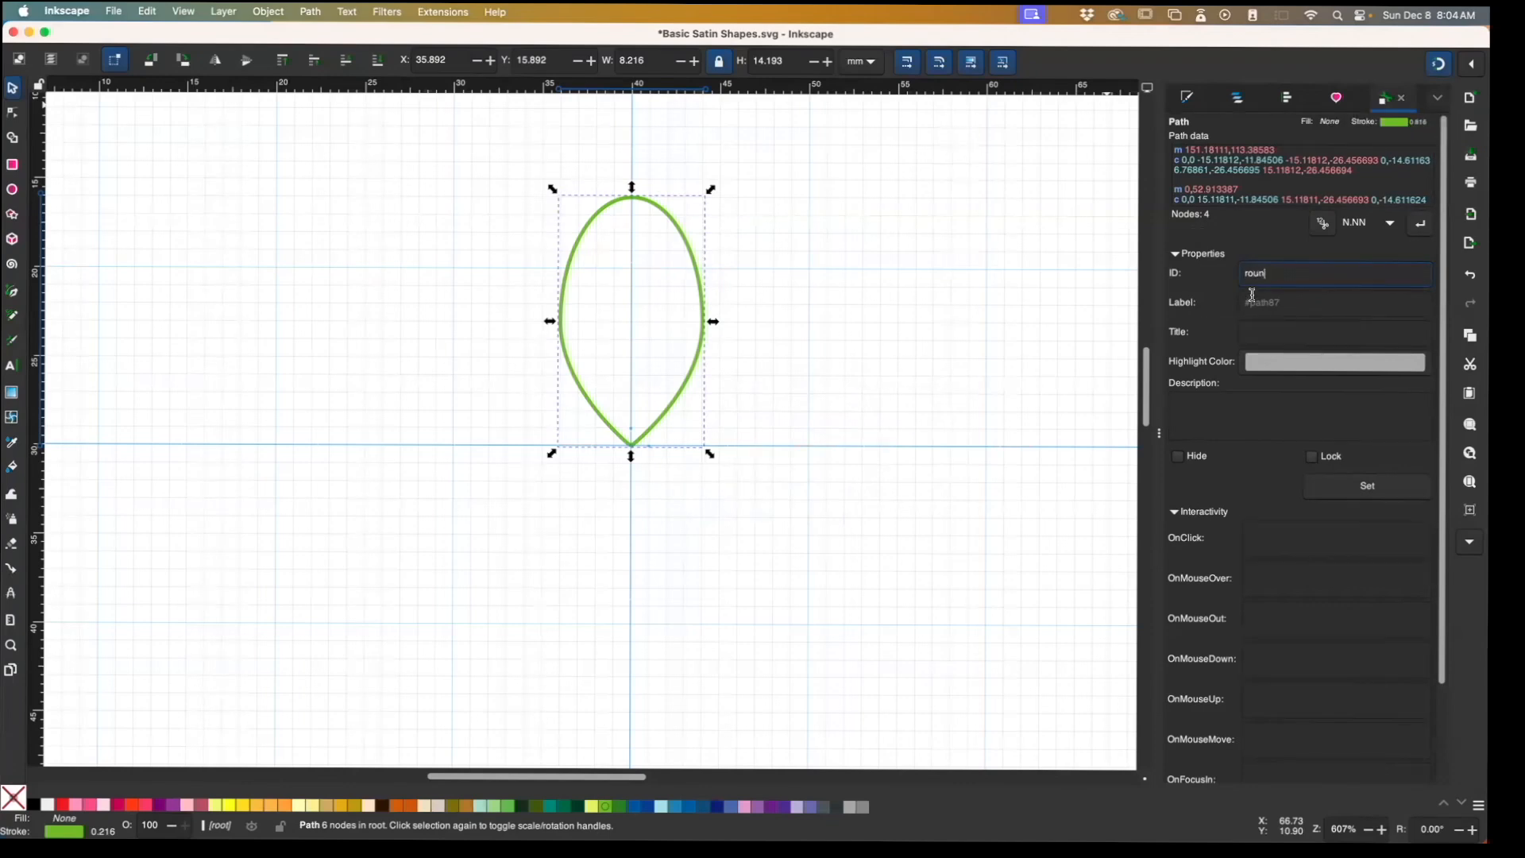
pyautogui.write('ded petal')
pyautogui.press('Tab')
pyautogui.write('Basic Satin Shapes')
pyautogui.press('Tab')
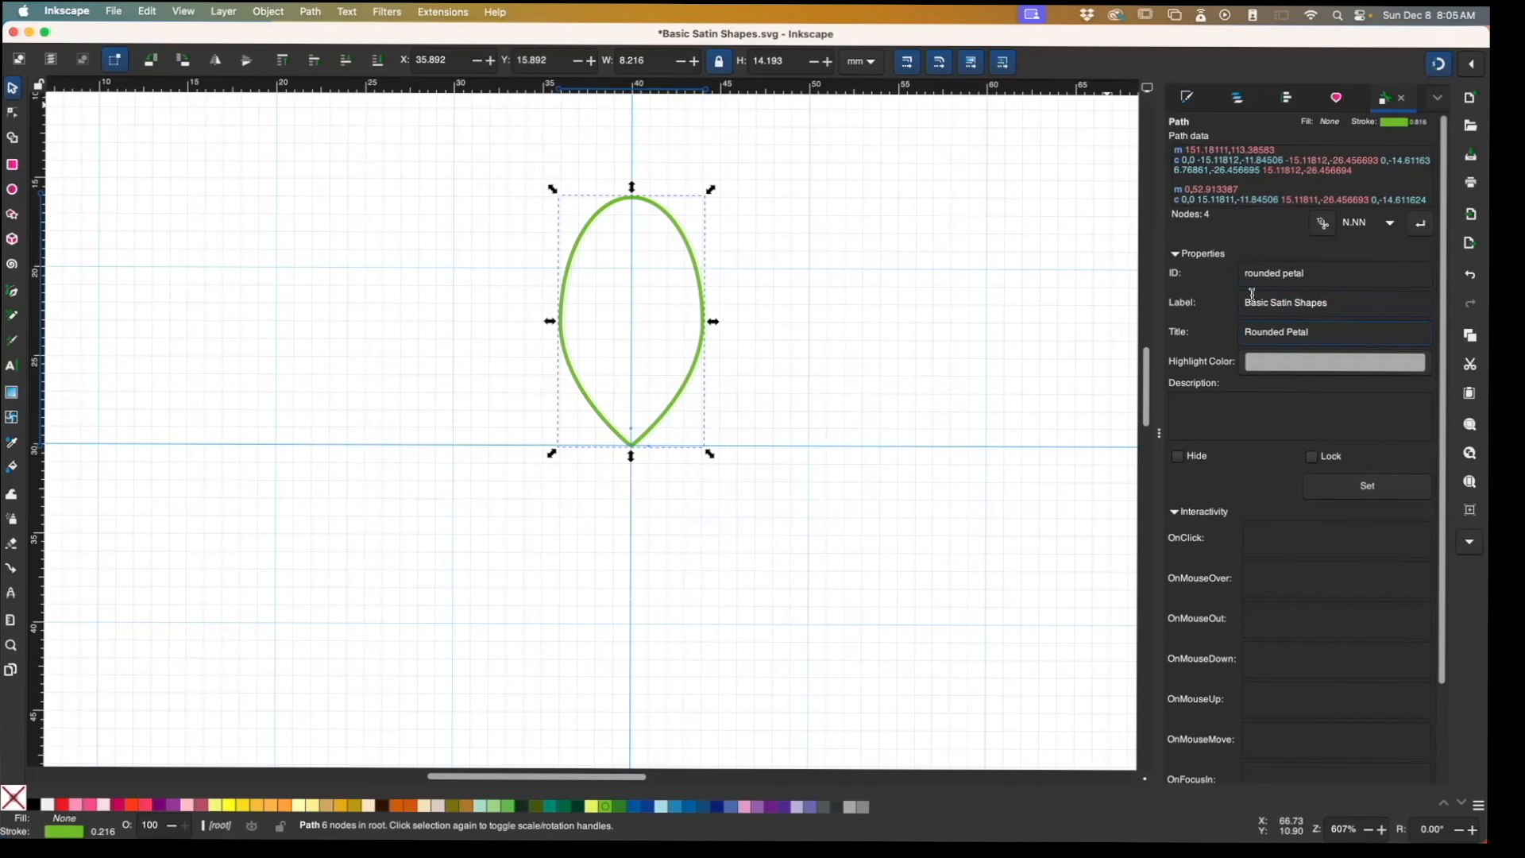
pyautogui.write('Rounded Petal')
pyautogui.click(1366, 488)
# Add the petal as a symbol to the current document's symbol library
pyautogui.click(1337, 101)
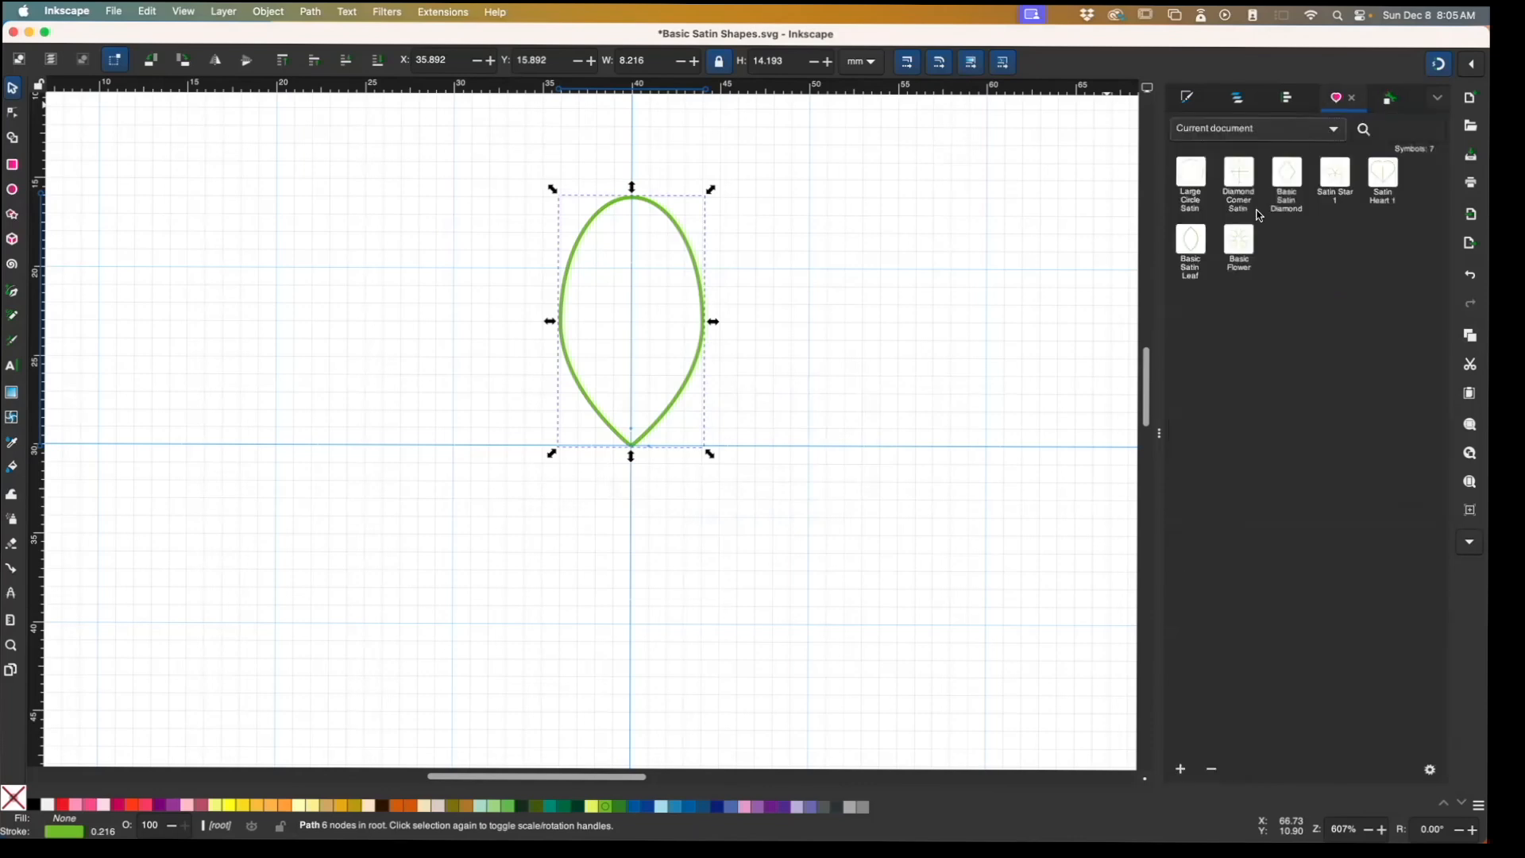
pyautogui.click(1182, 770)
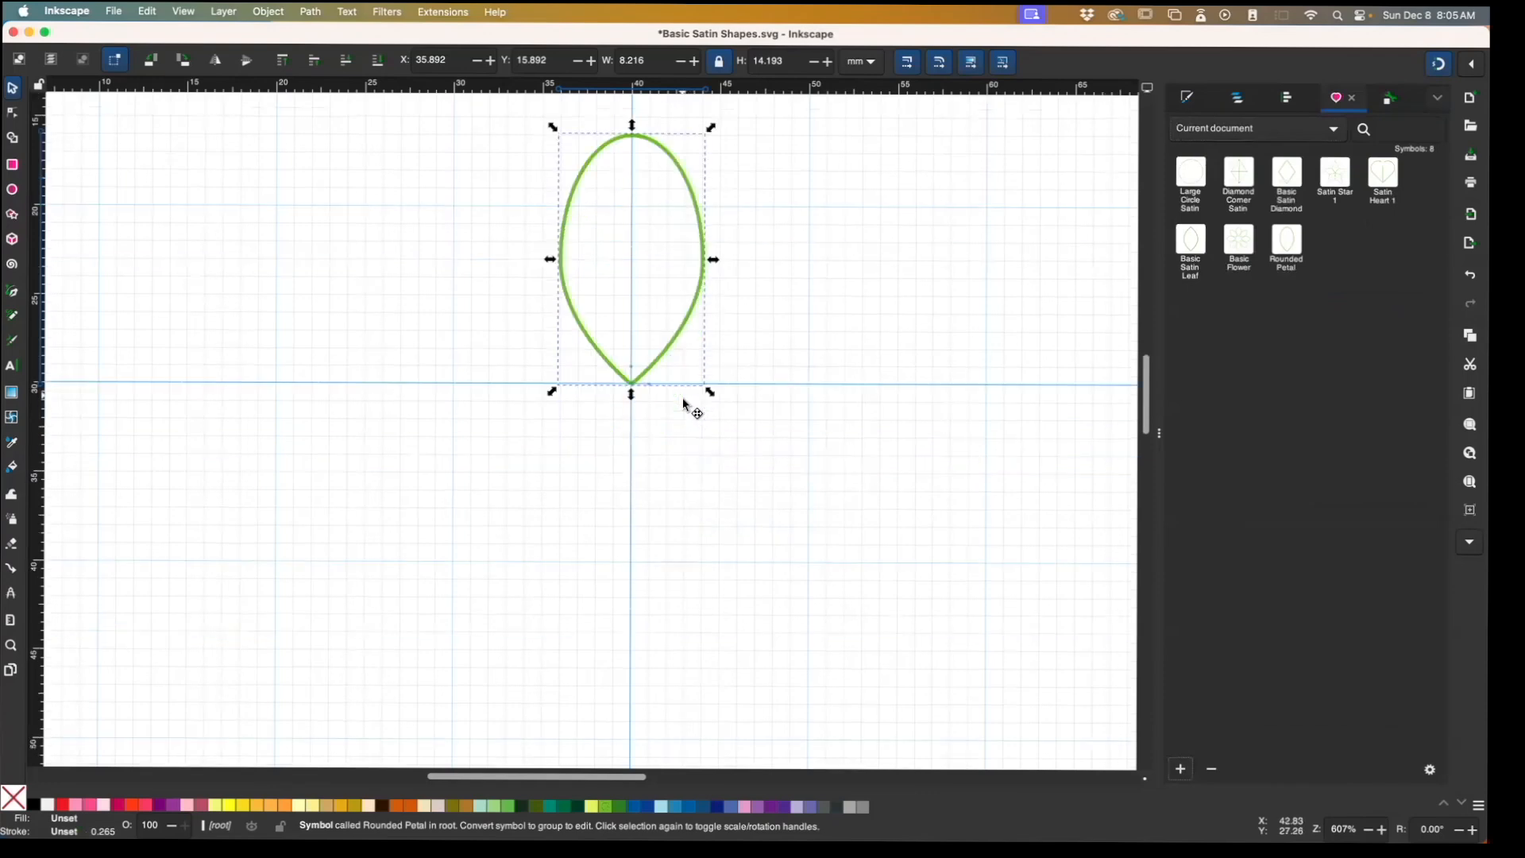
pyautogui.scroll(2, 693, 409)
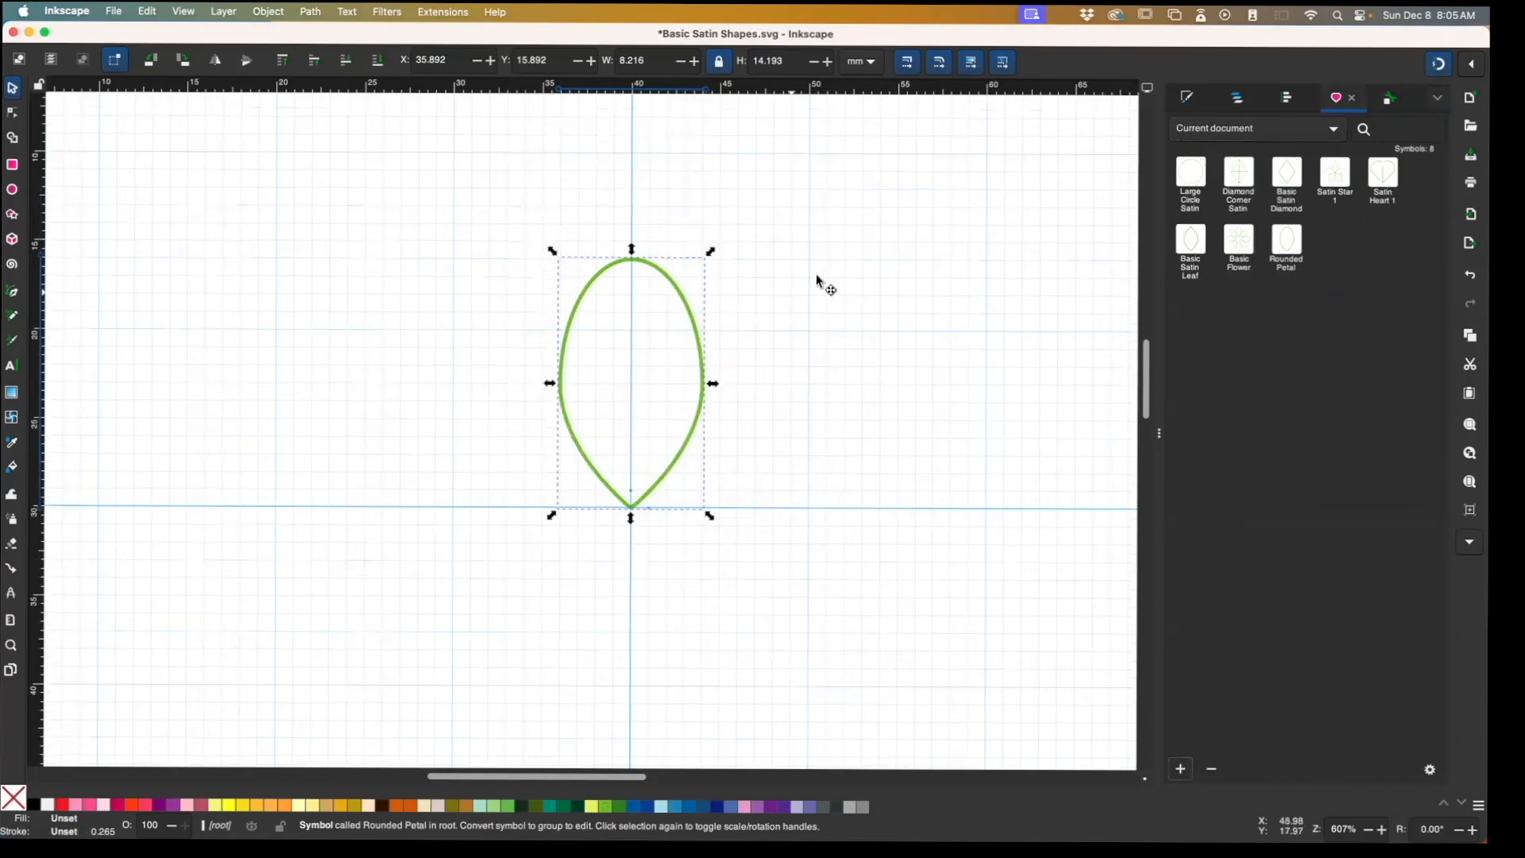
# Inspect the petal symbol on the canvas, including its object properties
pyautogui.click(824, 283)
pyautogui.click(688, 302)
pyautogui.moveTo(688, 302)
pyautogui.mouseDown()
pyautogui.moveTo(589, 302)
pyautogui.moveTo(675, 299)
pyautogui.mouseUp()
pyautogui.click(1388, 99)
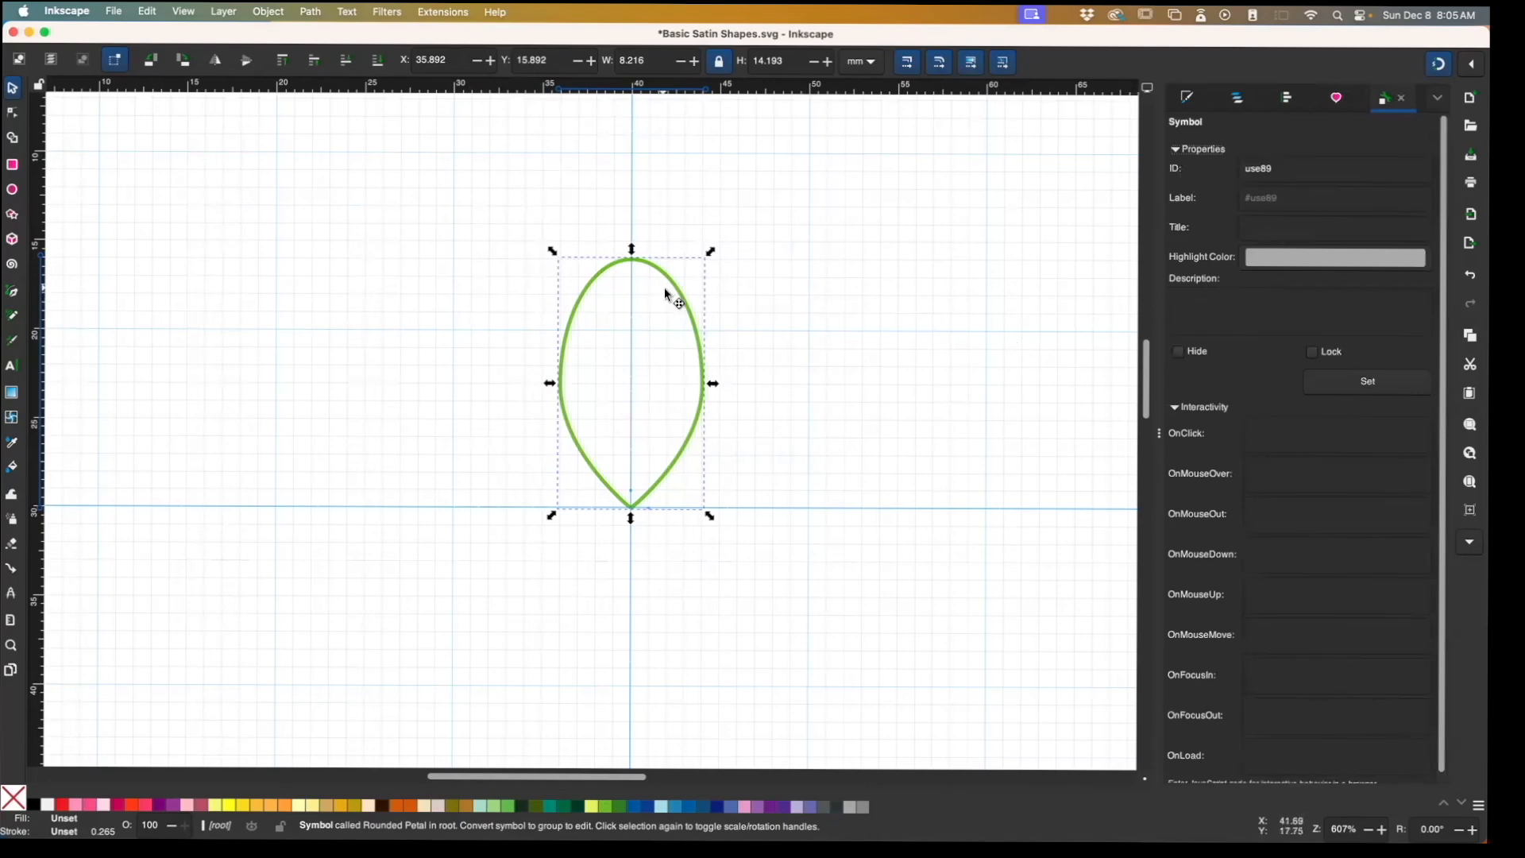
pyautogui.click(1337, 98)
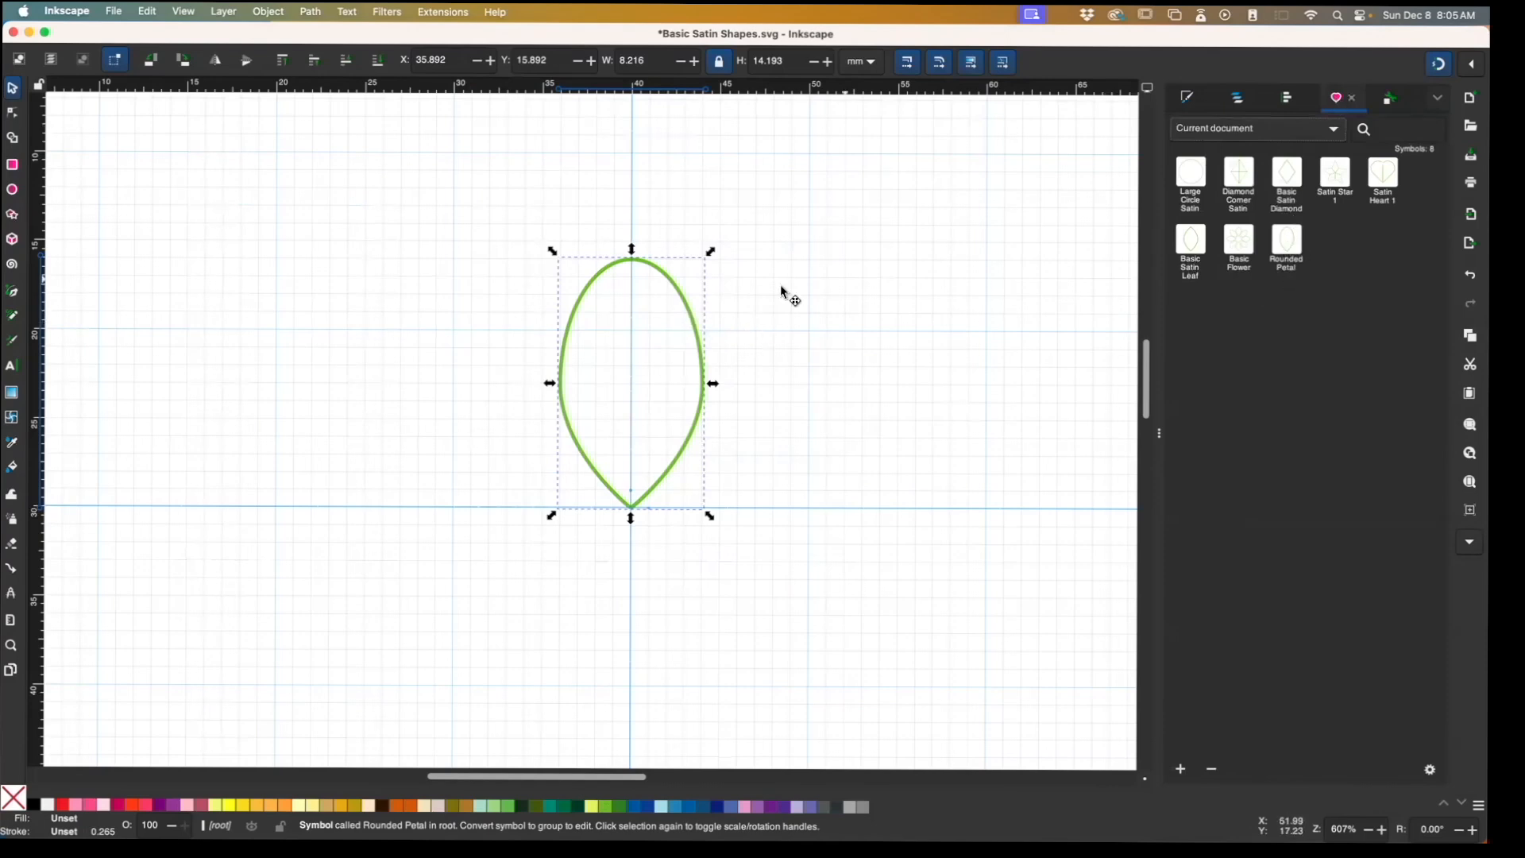
pyautogui.moveTo(662, 274)
pyautogui.mouseDown()
pyautogui.moveTo(490, 239)
pyautogui.moveTo(664, 300)
pyautogui.moveTo(645, 272)
pyautogui.mouseUp()
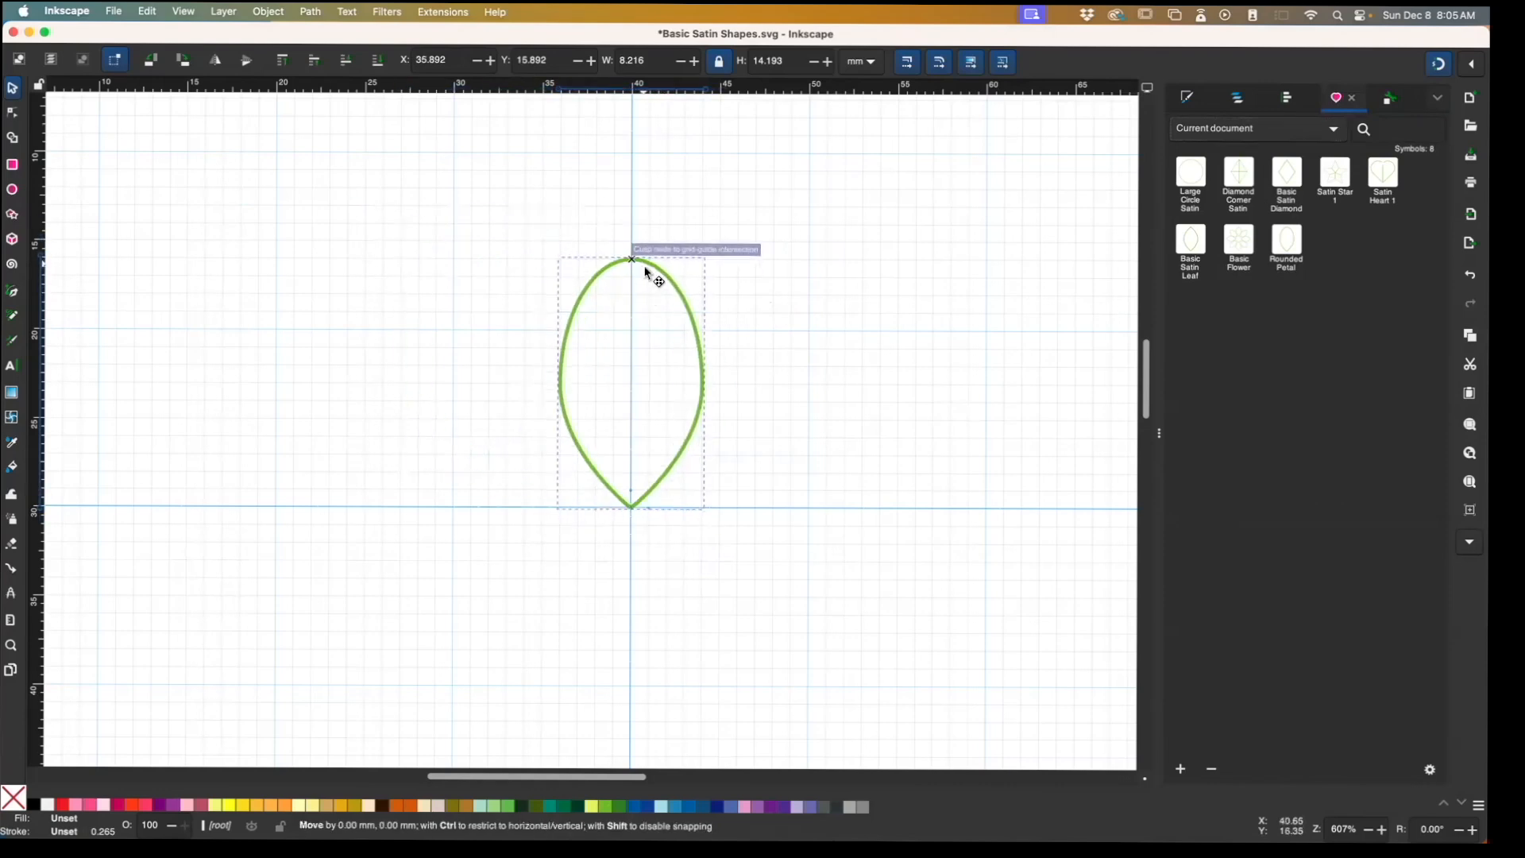
pyautogui.moveTo(645, 271); pyautogui.dragTo(647, 271)
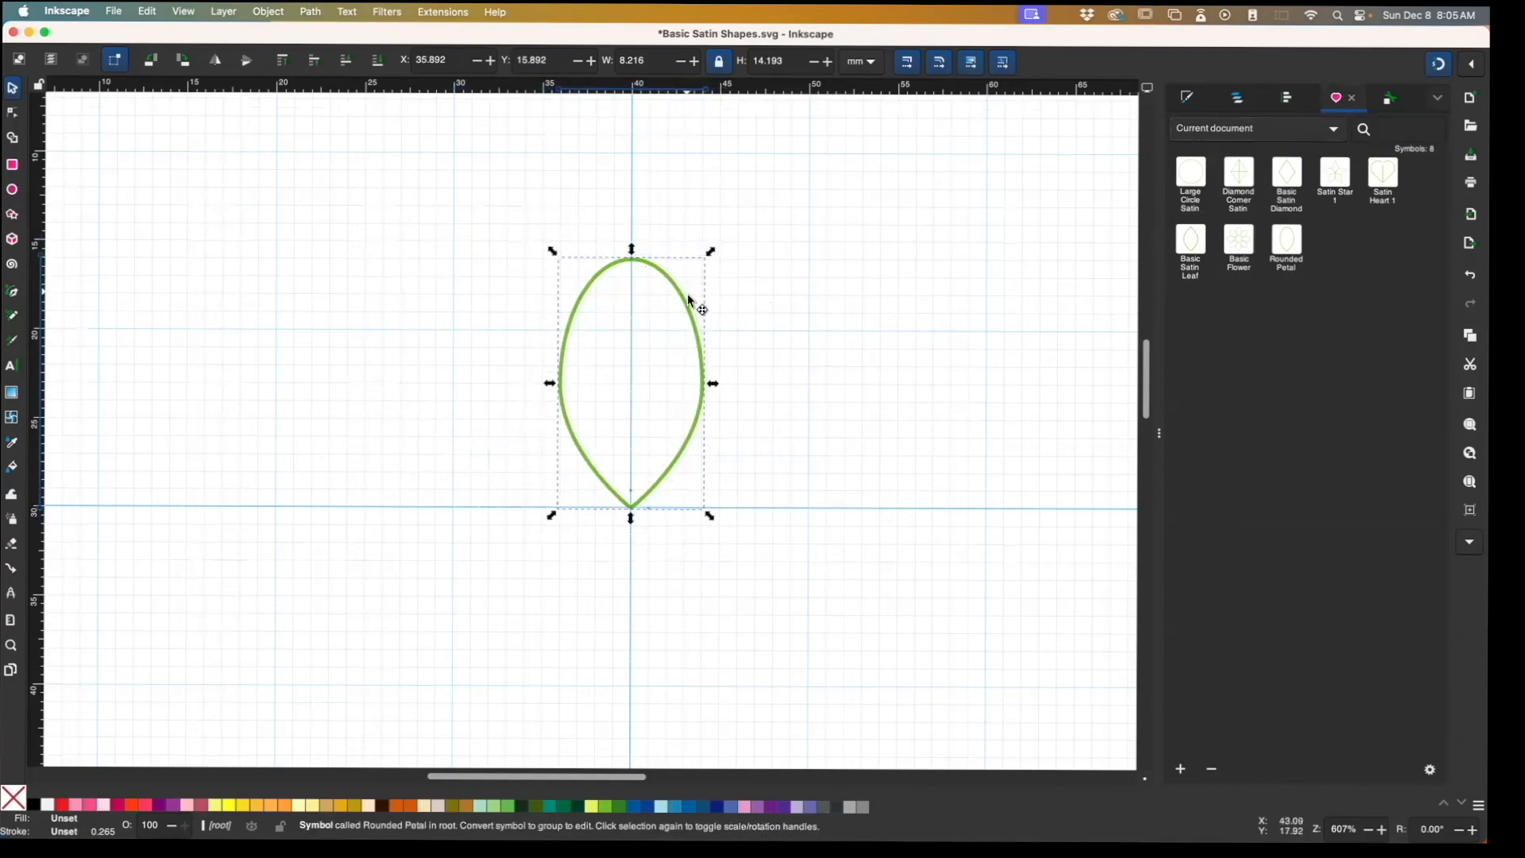
# Replace the petal on the canvas with a Rounded Petal symbol from the library, centered on the vertical guide with its tip on the horizontal guide
pyautogui.press('Delete')
pyautogui.moveTo(1294, 248); pyautogui.dragTo(639, 292)
pyautogui.moveTo(695, 216); pyautogui.dragTo(679, 300)
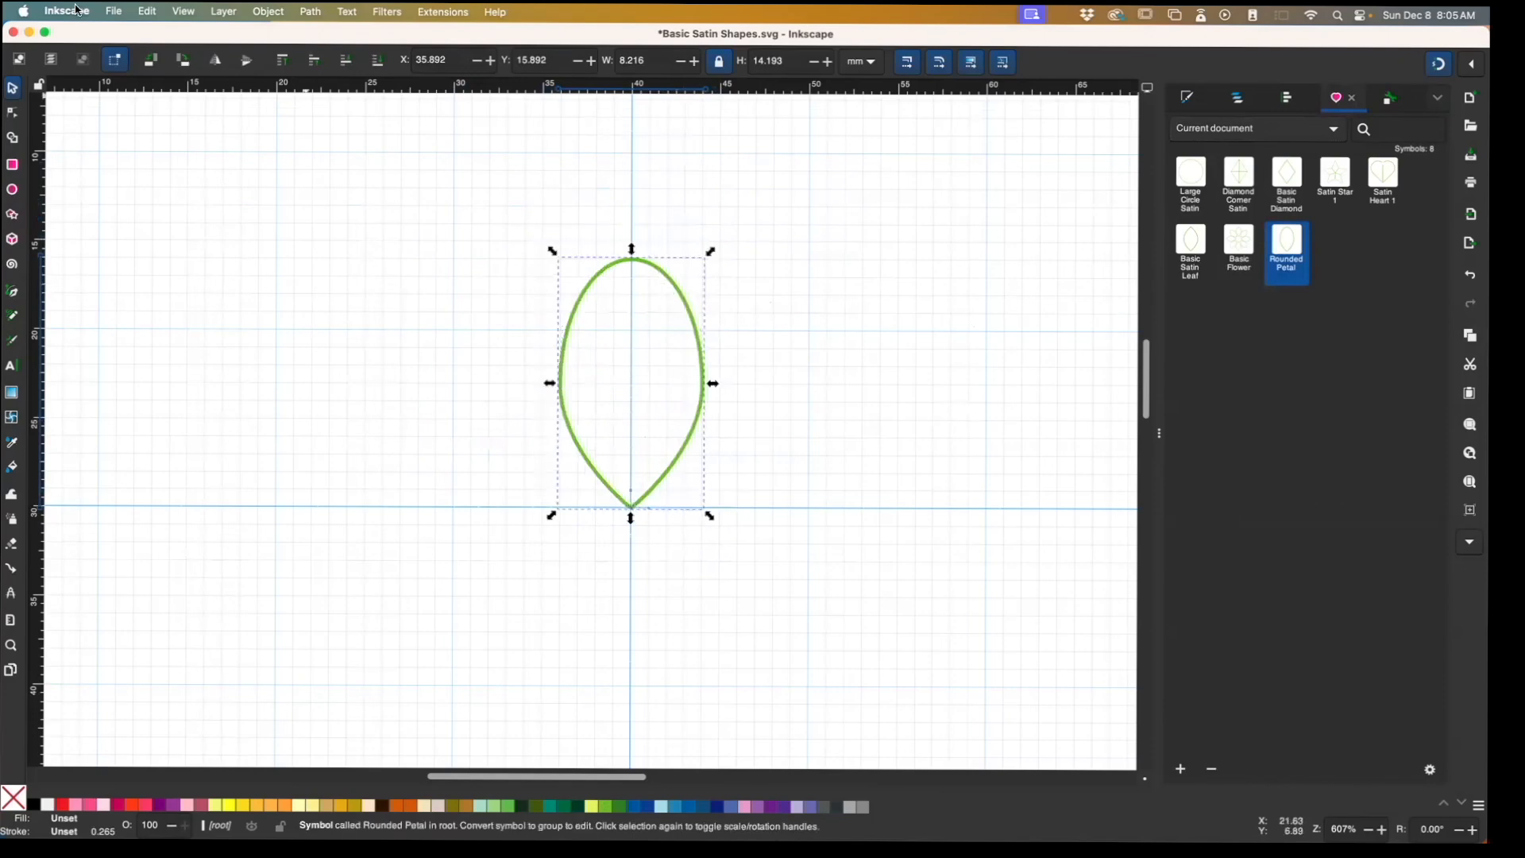
# Unlink the Rounded Petal symbol from its clone source and check its satin stitching in the embroidery parameters
pyautogui.click(147, 11)
pyautogui.moveTo(170, 210)
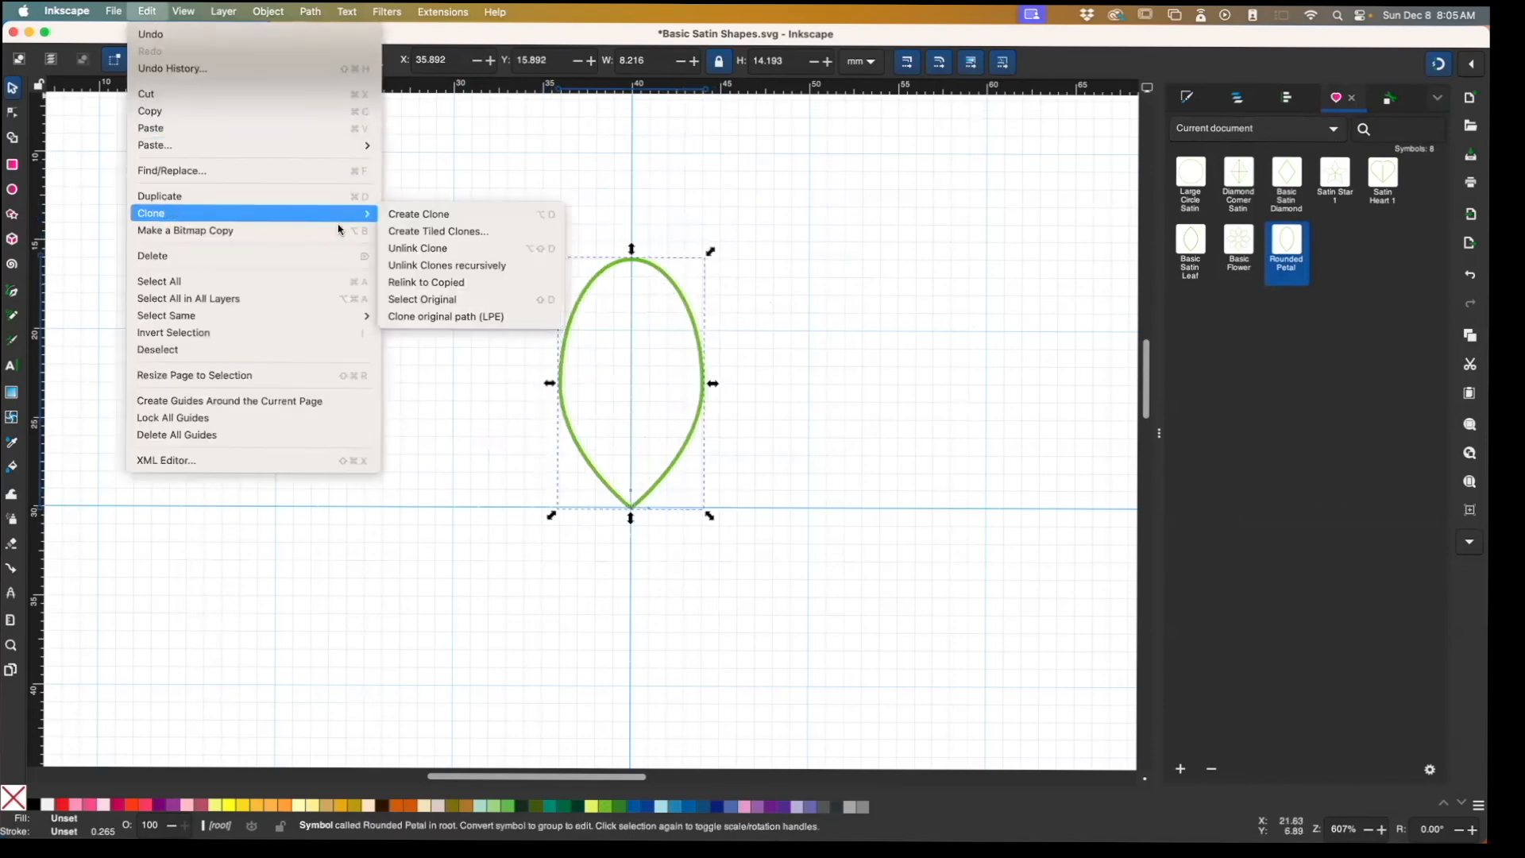
pyautogui.click(433, 245)
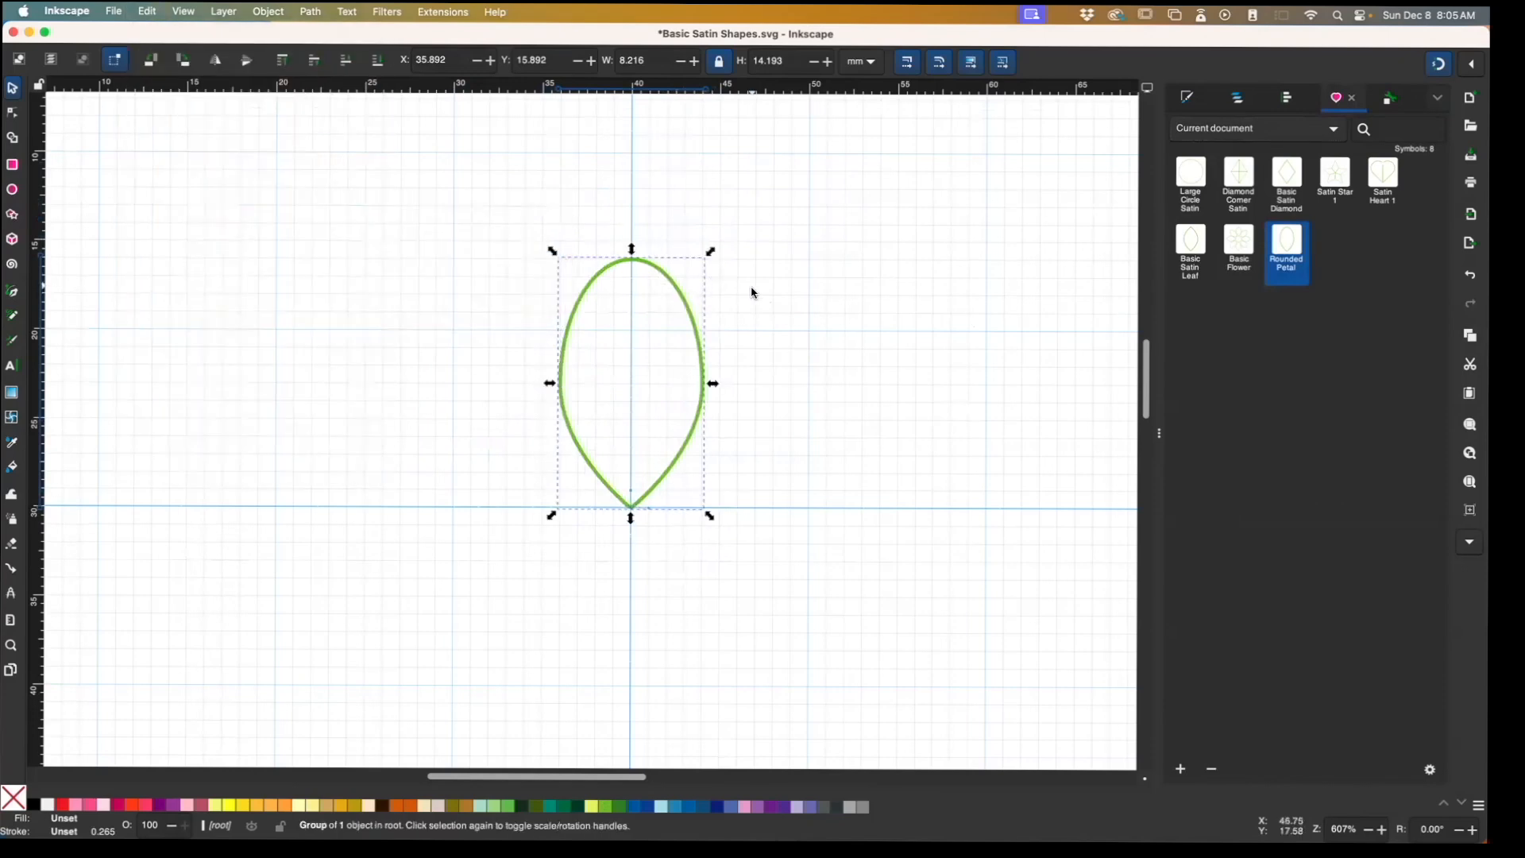
pyautogui.hotkey('ctrl', 'shift', 'p')
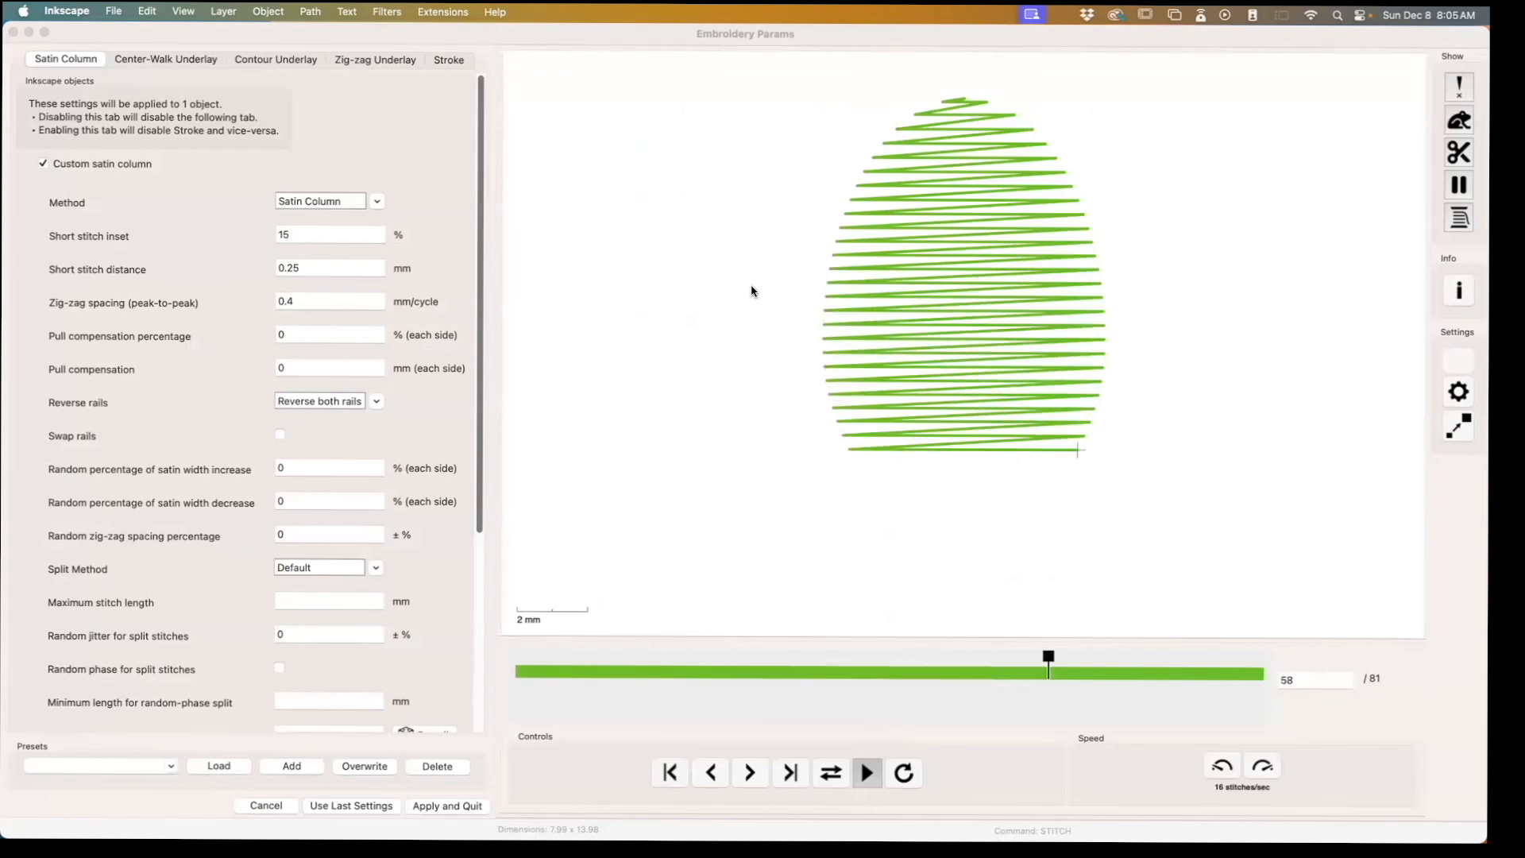
pyautogui.click(13, 32)
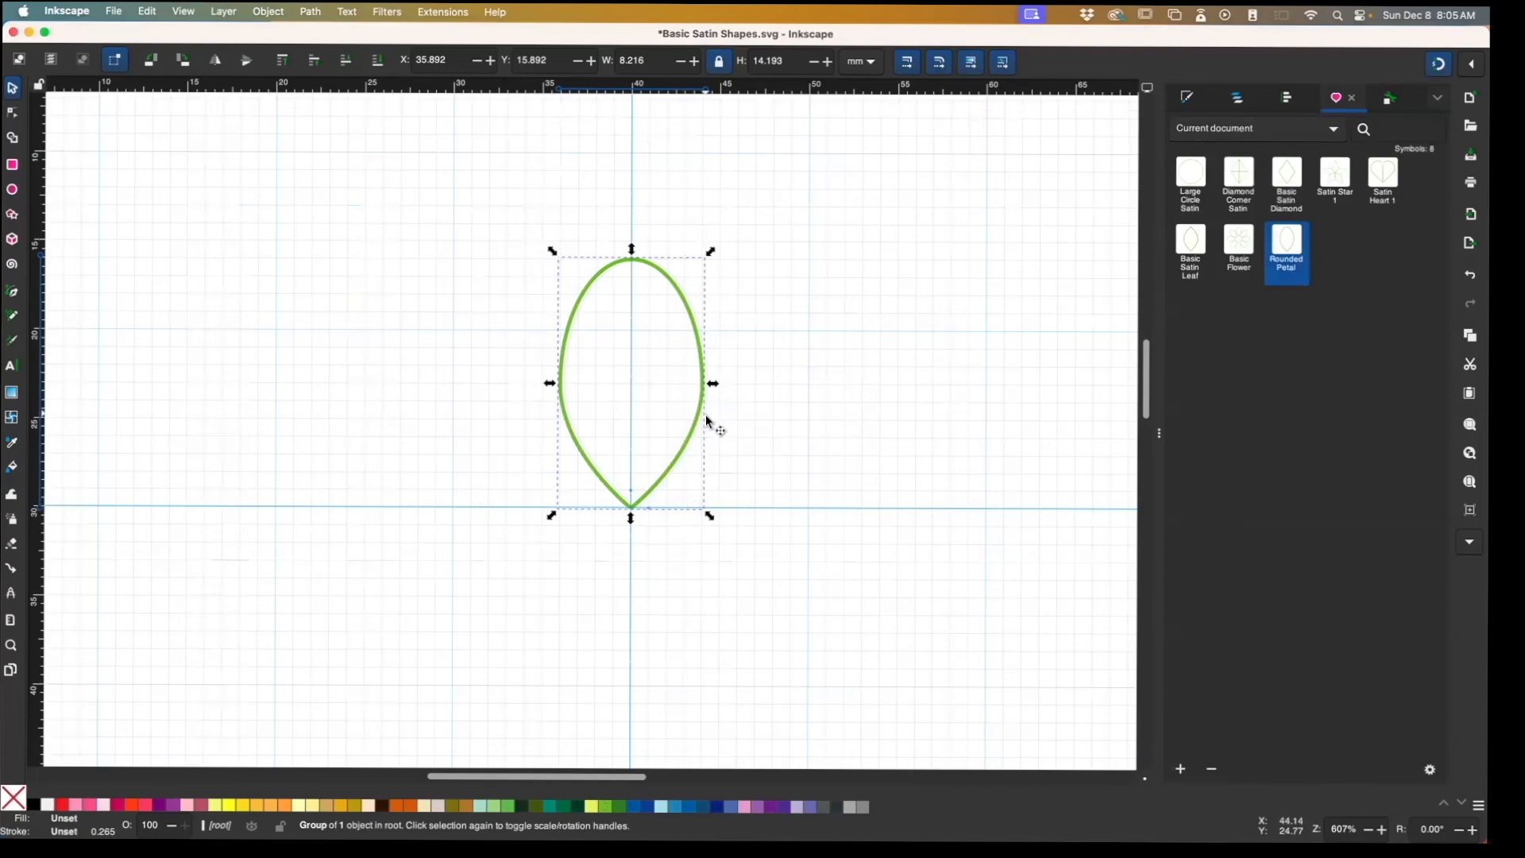
# Move the petal up 6 mm and add an unlinked Large Circle Satin symbol centered on the guide intersection
pyautogui.moveTo(695, 420); pyautogui.dragTo(688, 311)
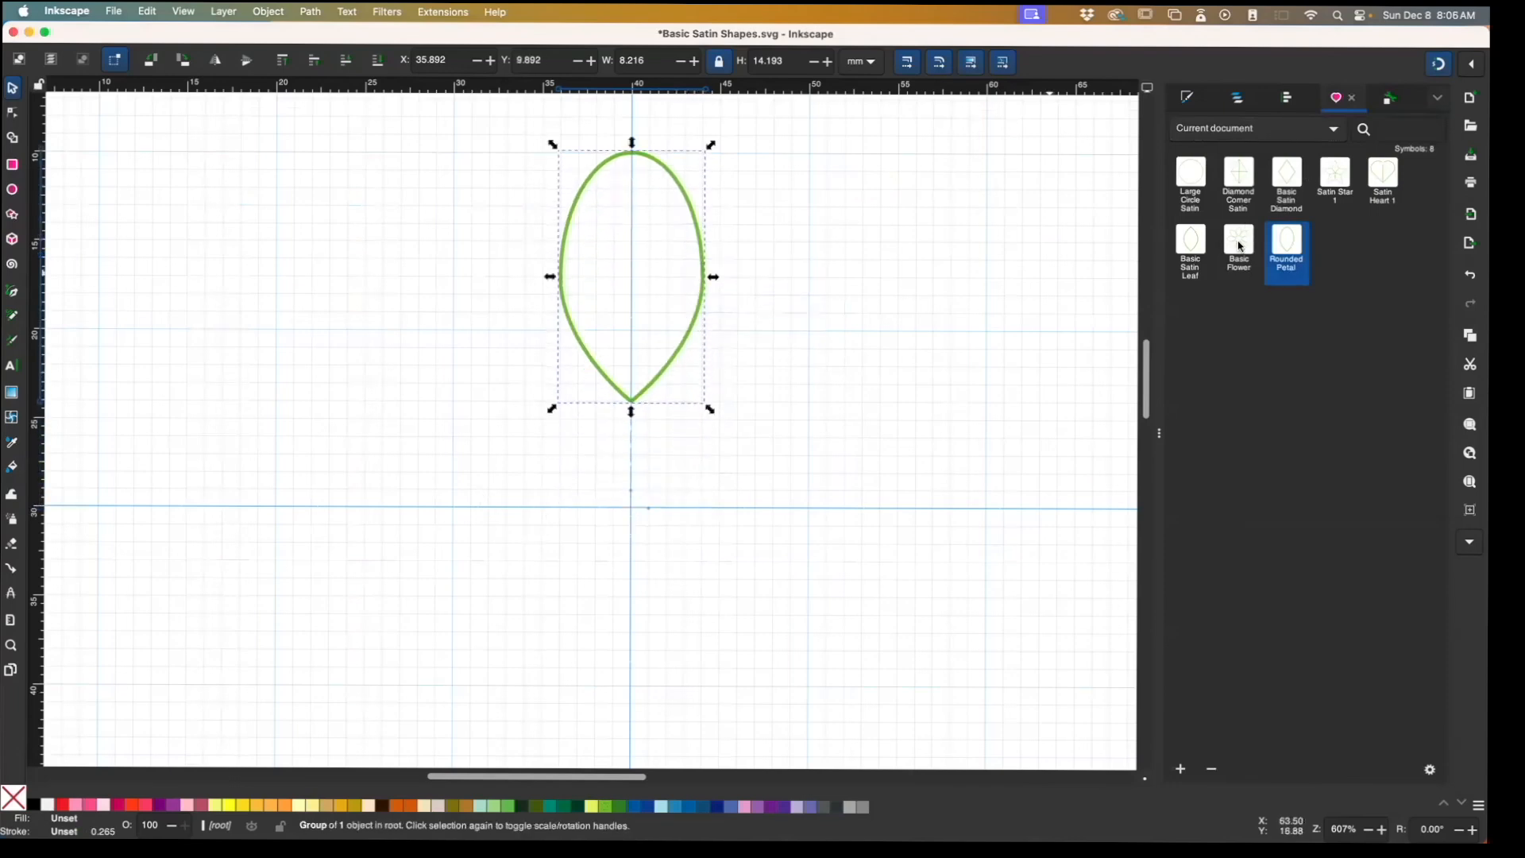
pyautogui.moveTo(1190, 176); pyautogui.dragTo(639, 477)
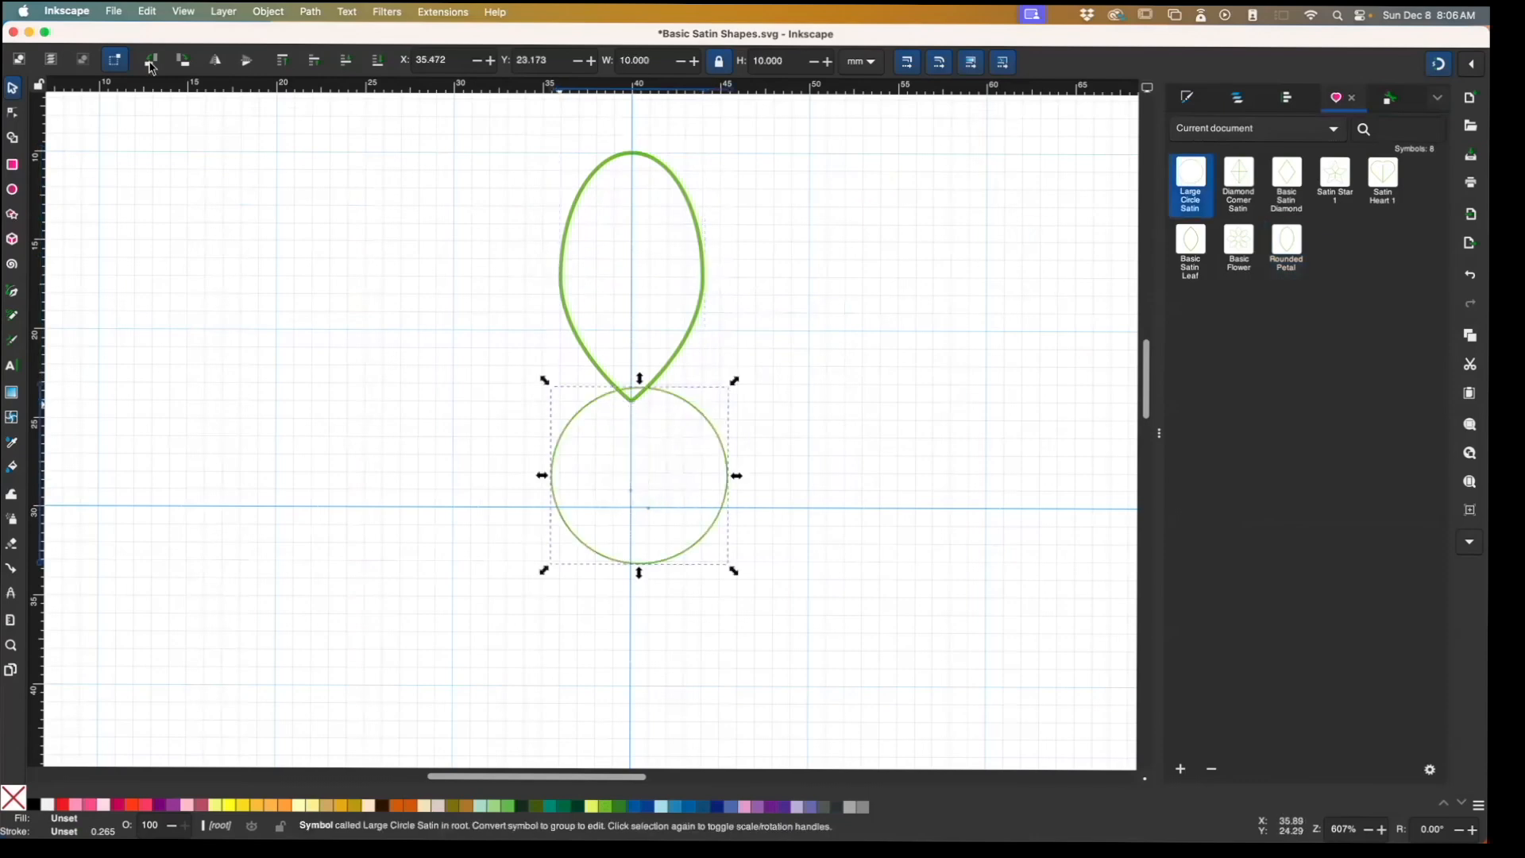
pyautogui.click(108, 11)
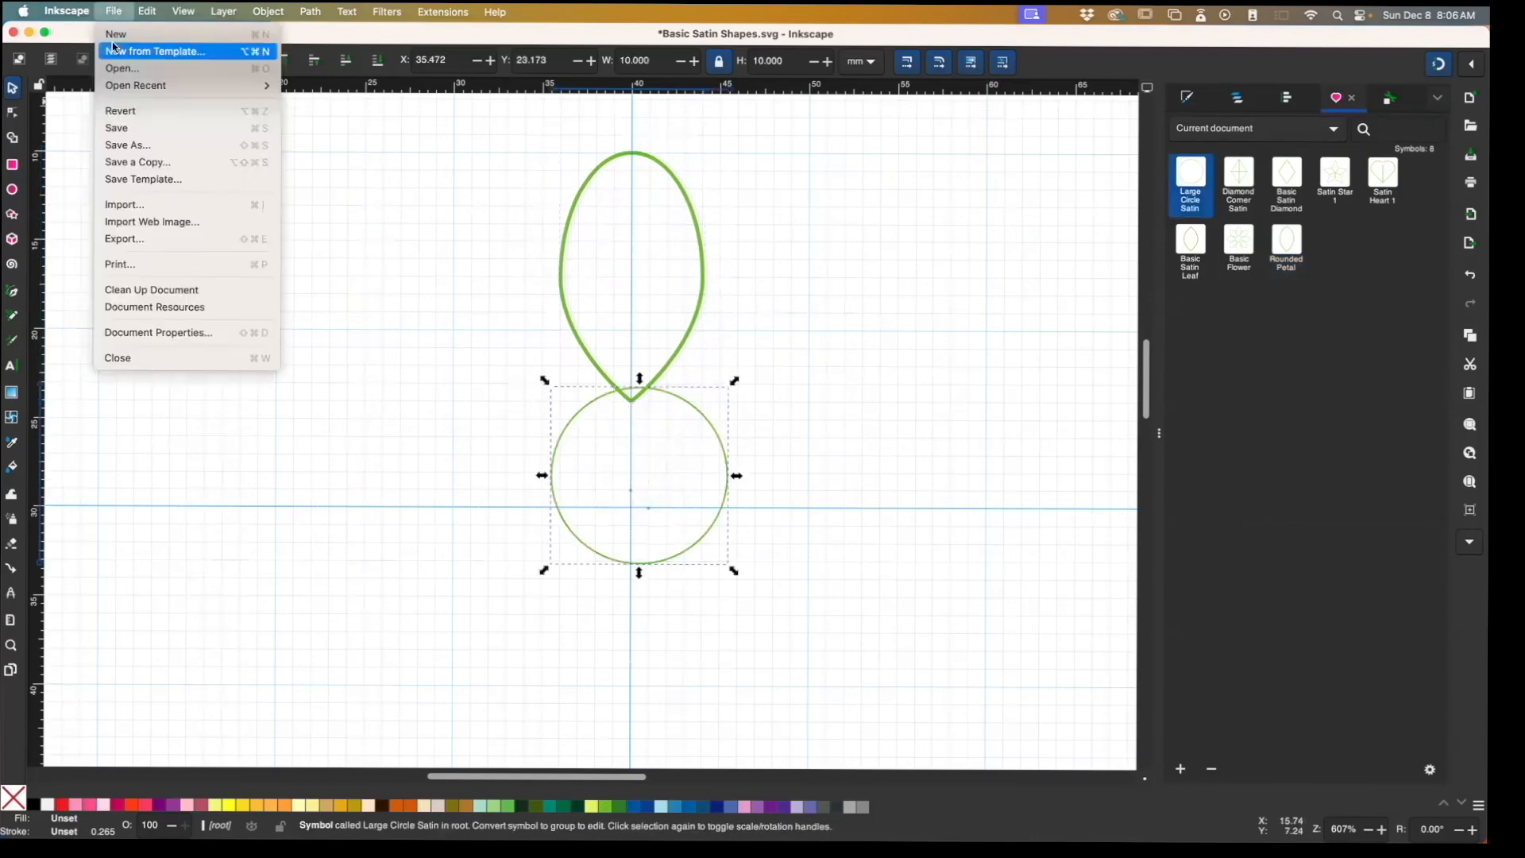
pyautogui.moveTo(154, 11)
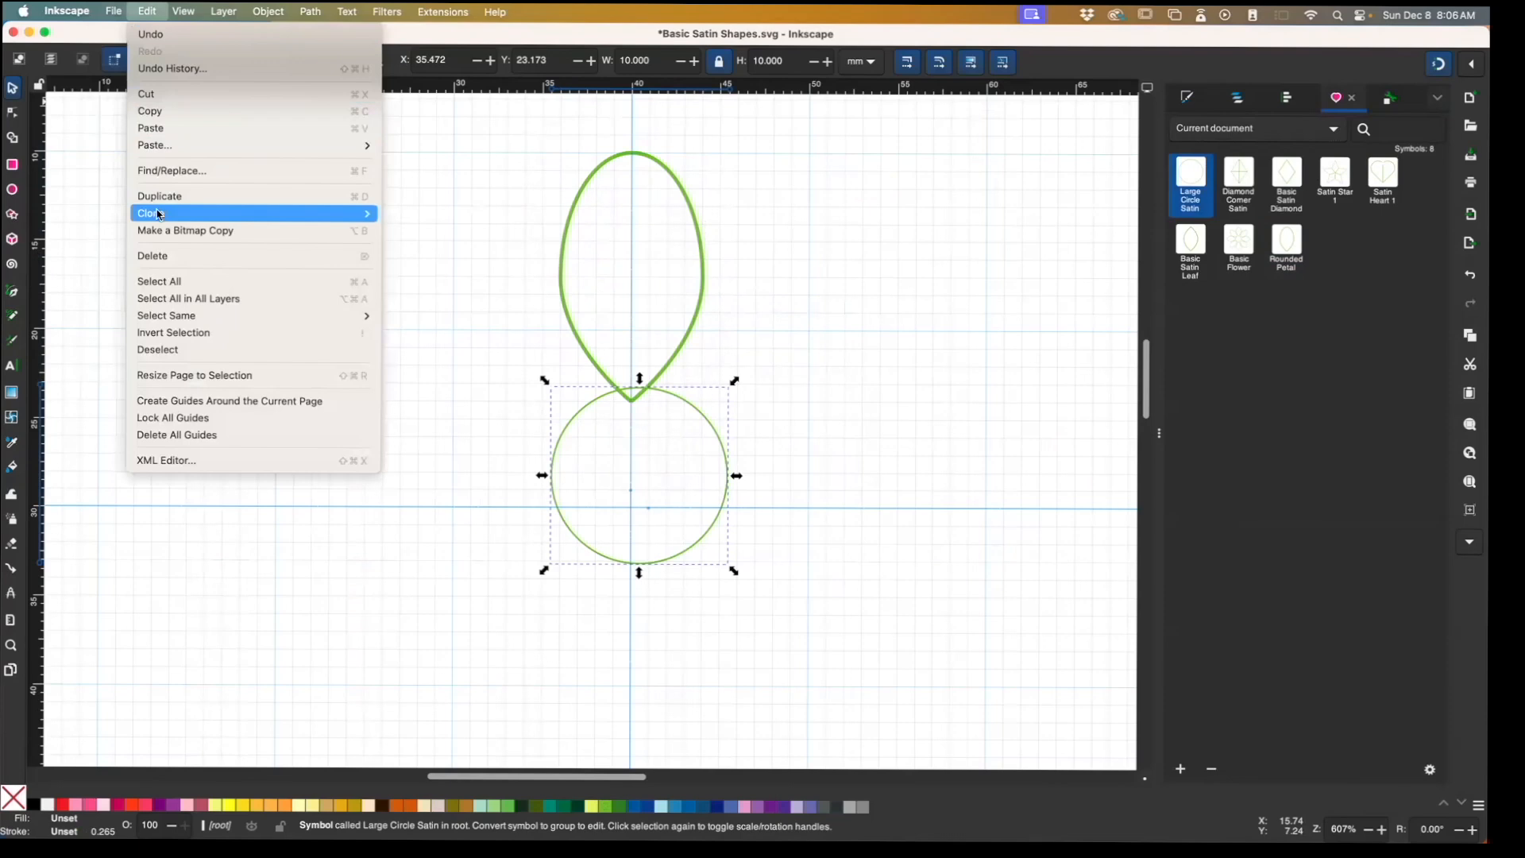
pyautogui.moveTo(155, 213)
pyautogui.click(435, 248)
pyautogui.moveTo(705, 418); pyautogui.dragTo(698, 470)
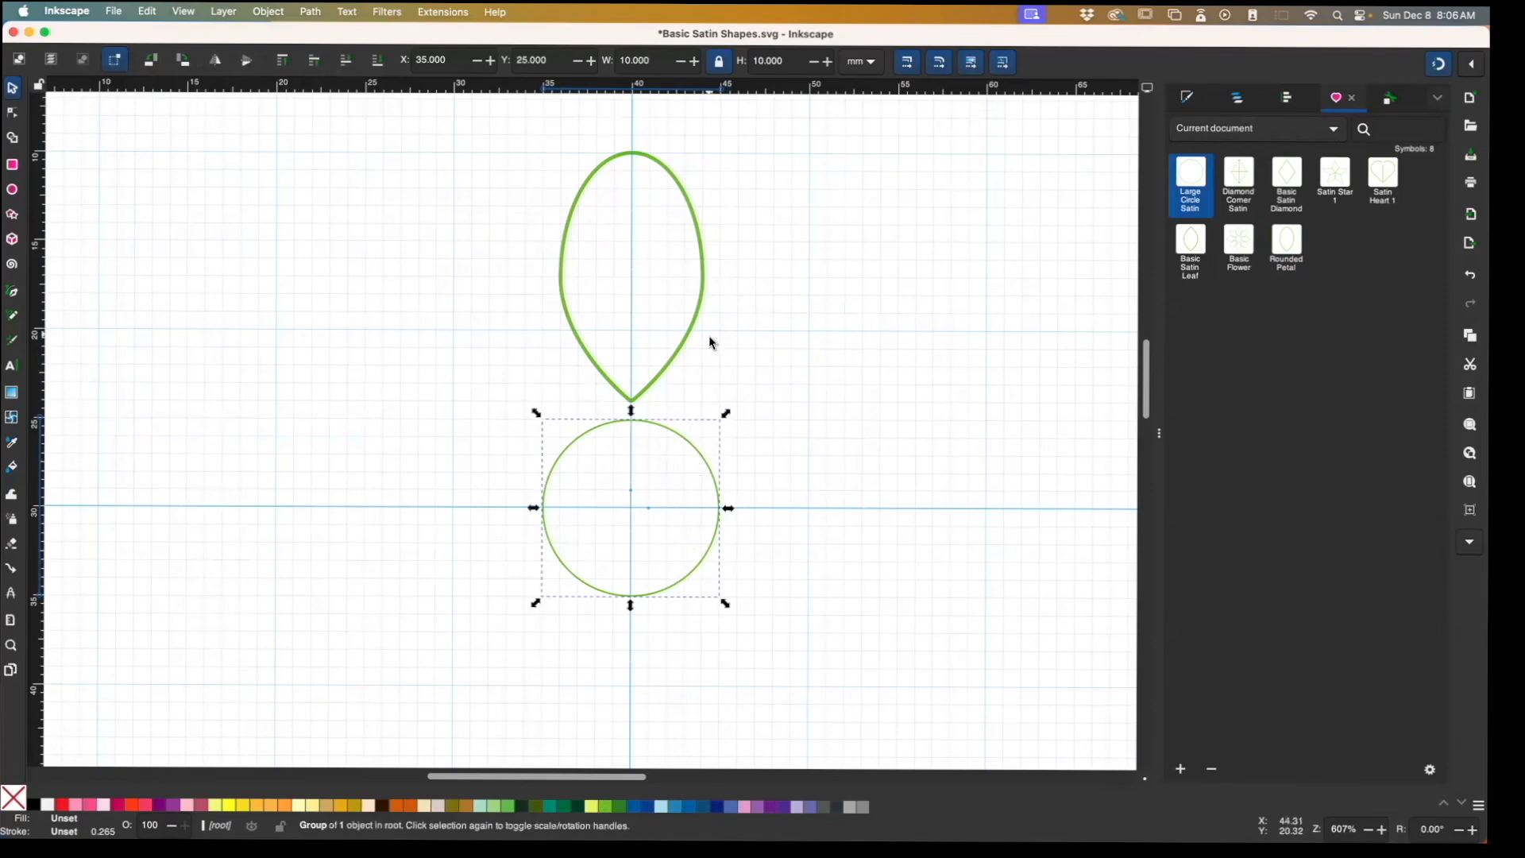
# Move the petal down 1 mm so its tip touches the circle, and set its rotation center at the circle's center
pyautogui.moveTo(702, 302); pyautogui.dragTo(702, 332)
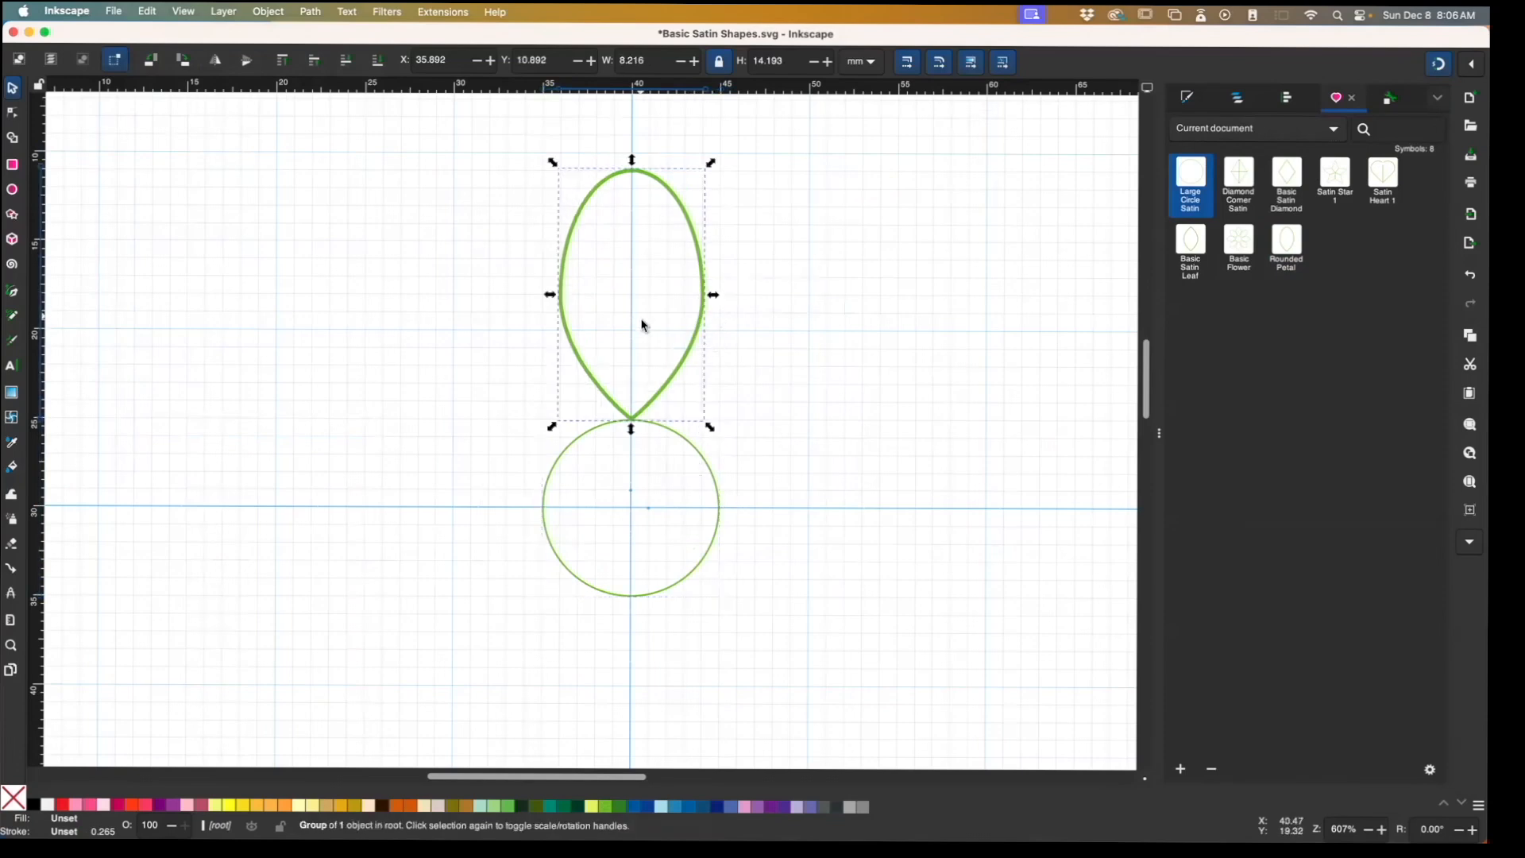
pyautogui.click(702, 343)
pyautogui.moveTo(633, 299); pyautogui.dragTo(631, 503)
pyautogui.click(666, 185)
pyautogui.moveTo(666, 184); pyautogui.dragTo(765, 221)
pyautogui.press('super+z')
pyautogui.click(677, 210)
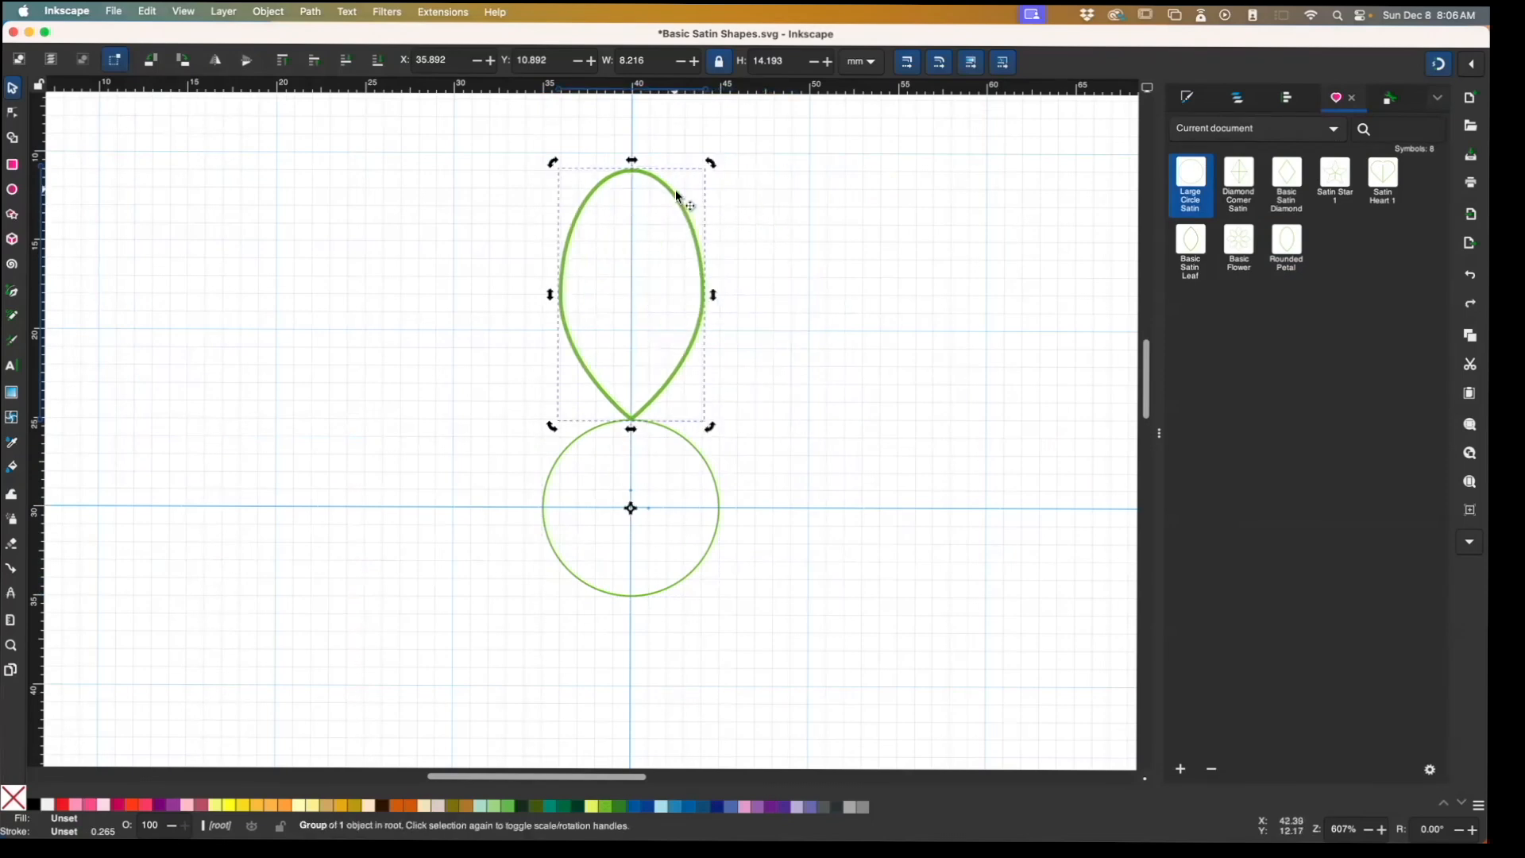
pyautogui.moveTo(712, 162); pyautogui.dragTo(717, 209)
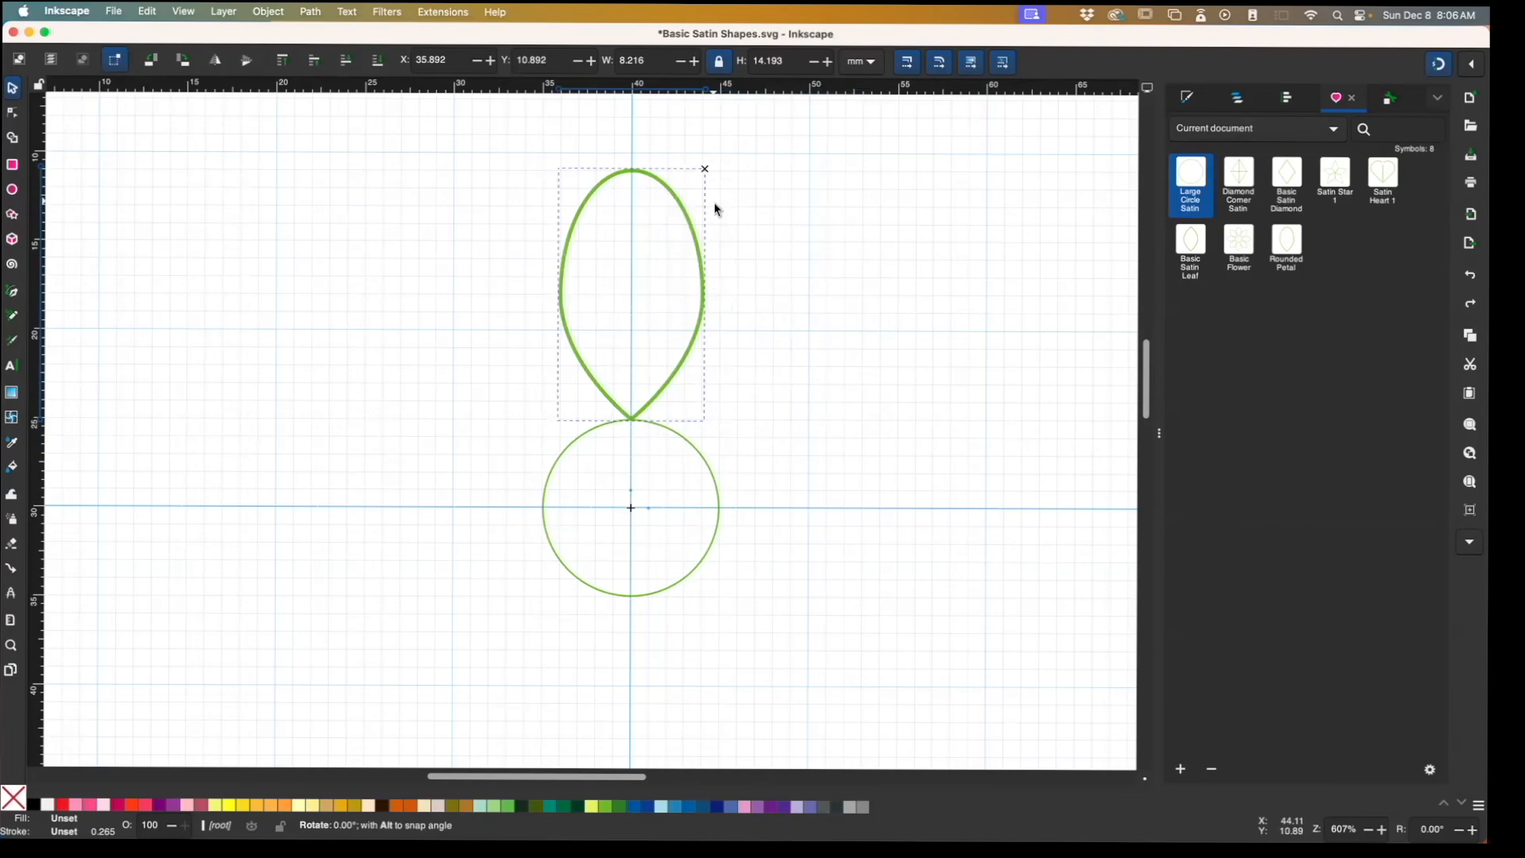
pyautogui.moveTo(715, 209); pyautogui.dragTo(892, 286)
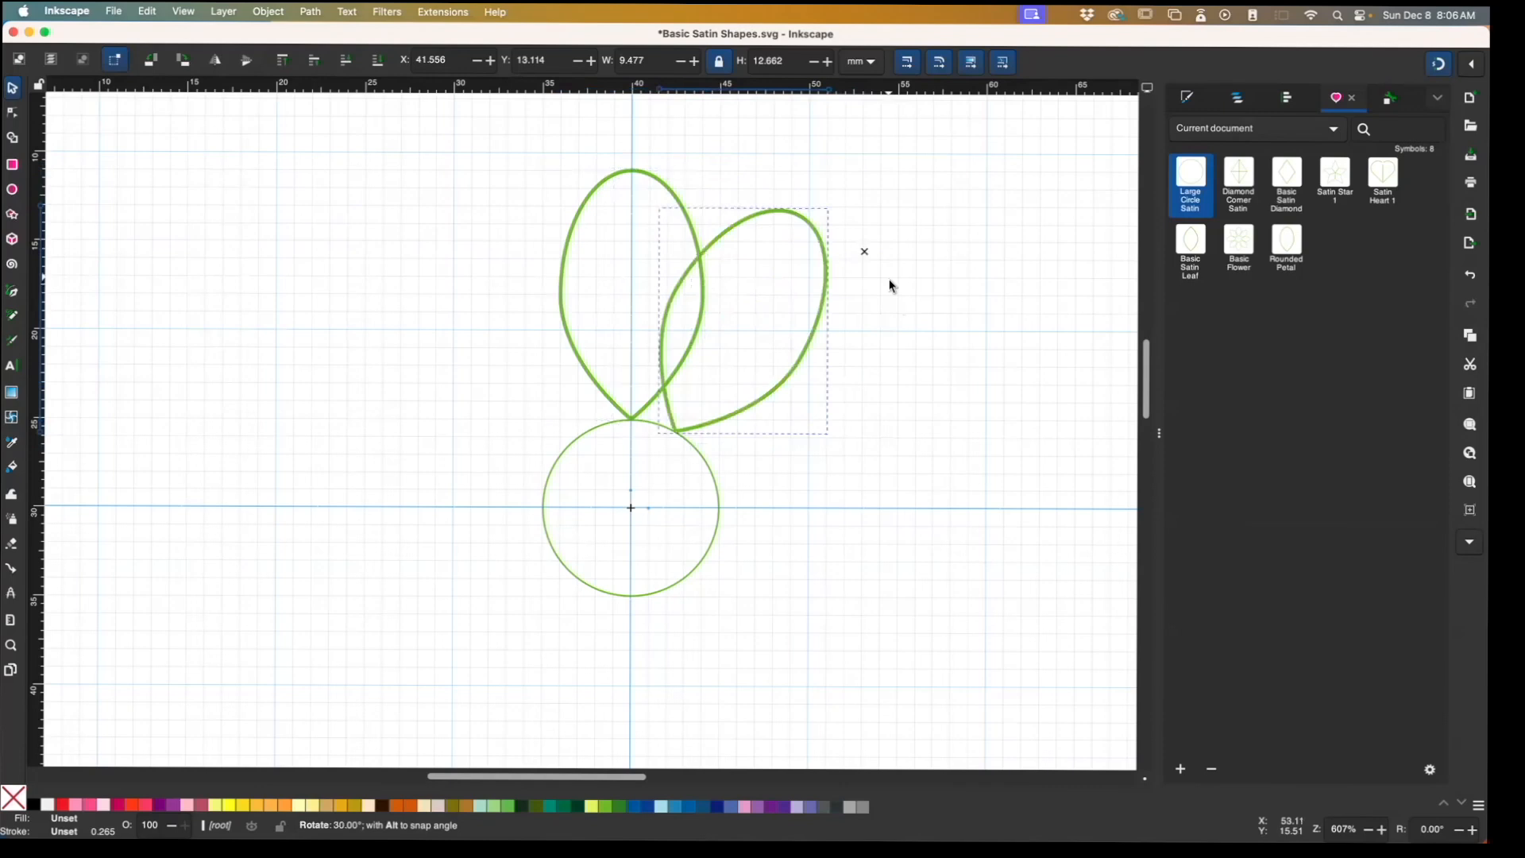
pyautogui.moveTo(891, 286); pyautogui.dragTo(977, 450)
pyautogui.press('super+z')
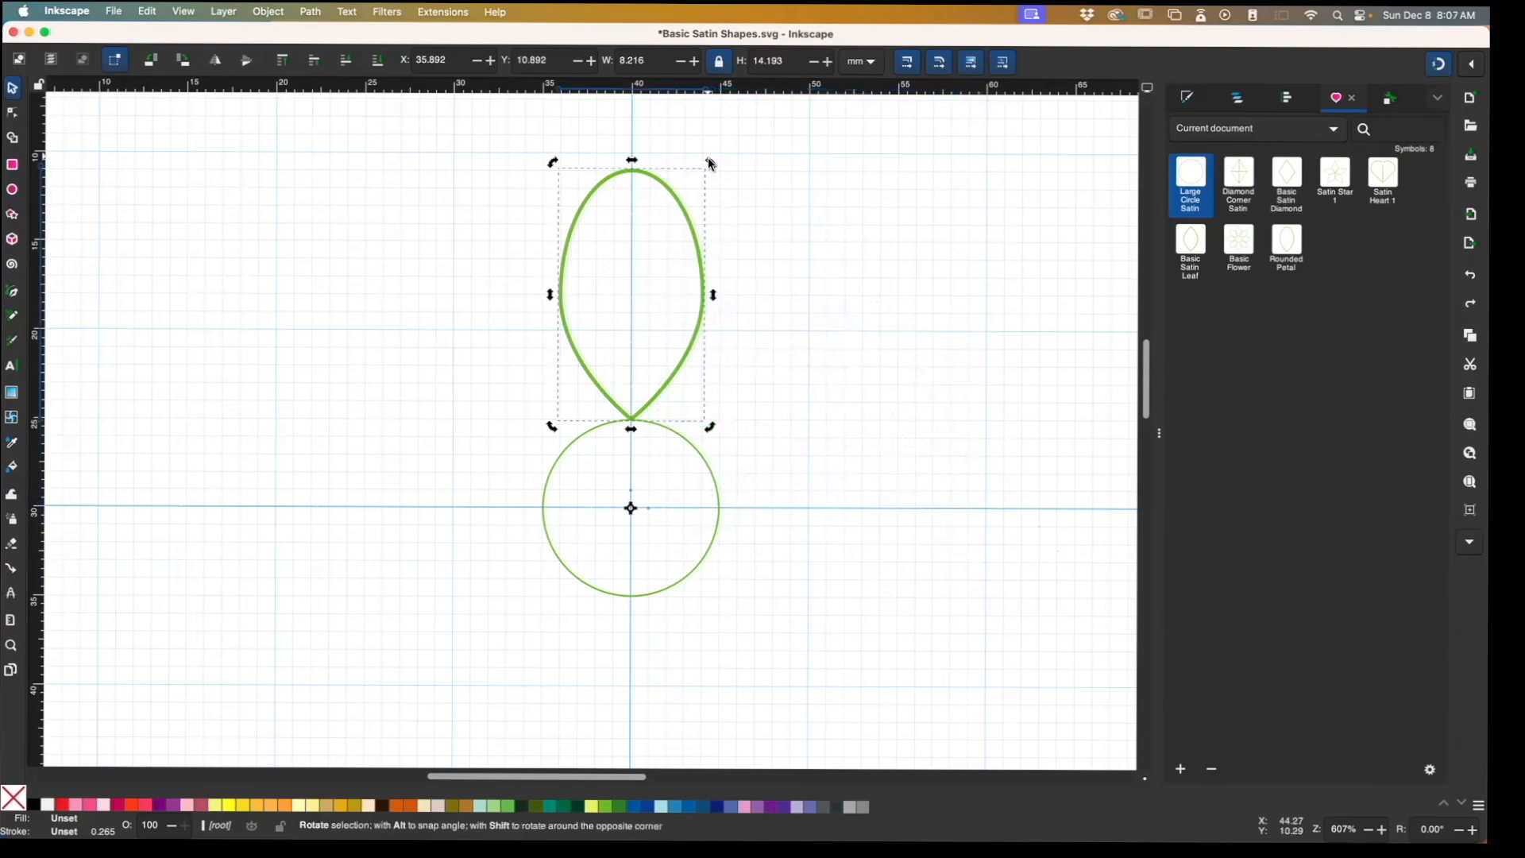
# Stamp copies of the petal rotated every 45° around the circle's center to form an eight-petal flower
pyautogui.moveTo(709, 163); pyautogui.dragTo(888, 292)
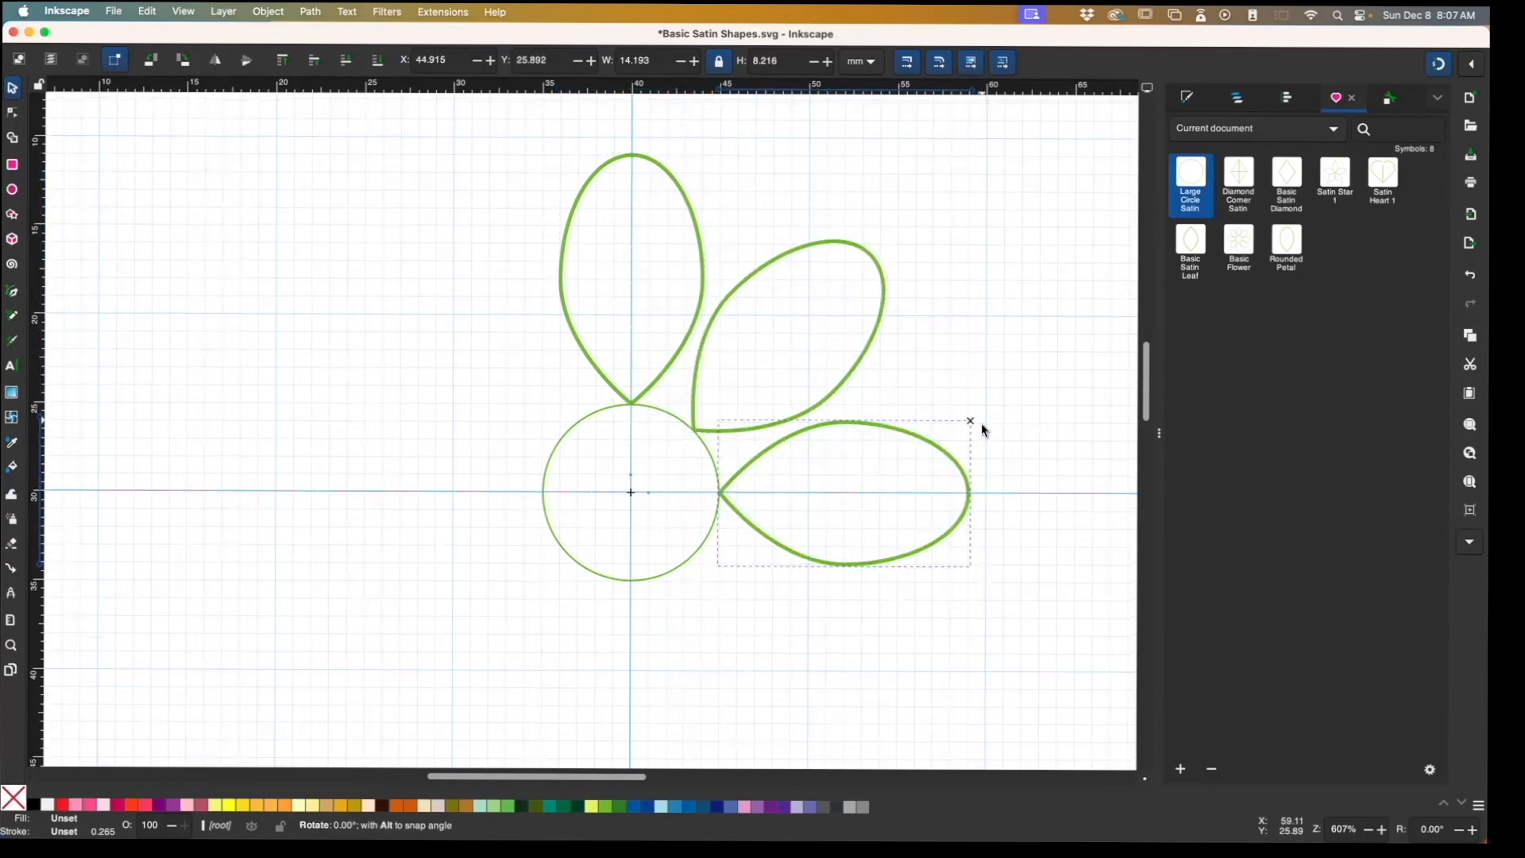
pyautogui.moveTo(980, 423); pyautogui.dragTo(406, 333)
pyautogui.press('space')
pyautogui.press('space')
pyautogui.press('space')
pyautogui.press('space')
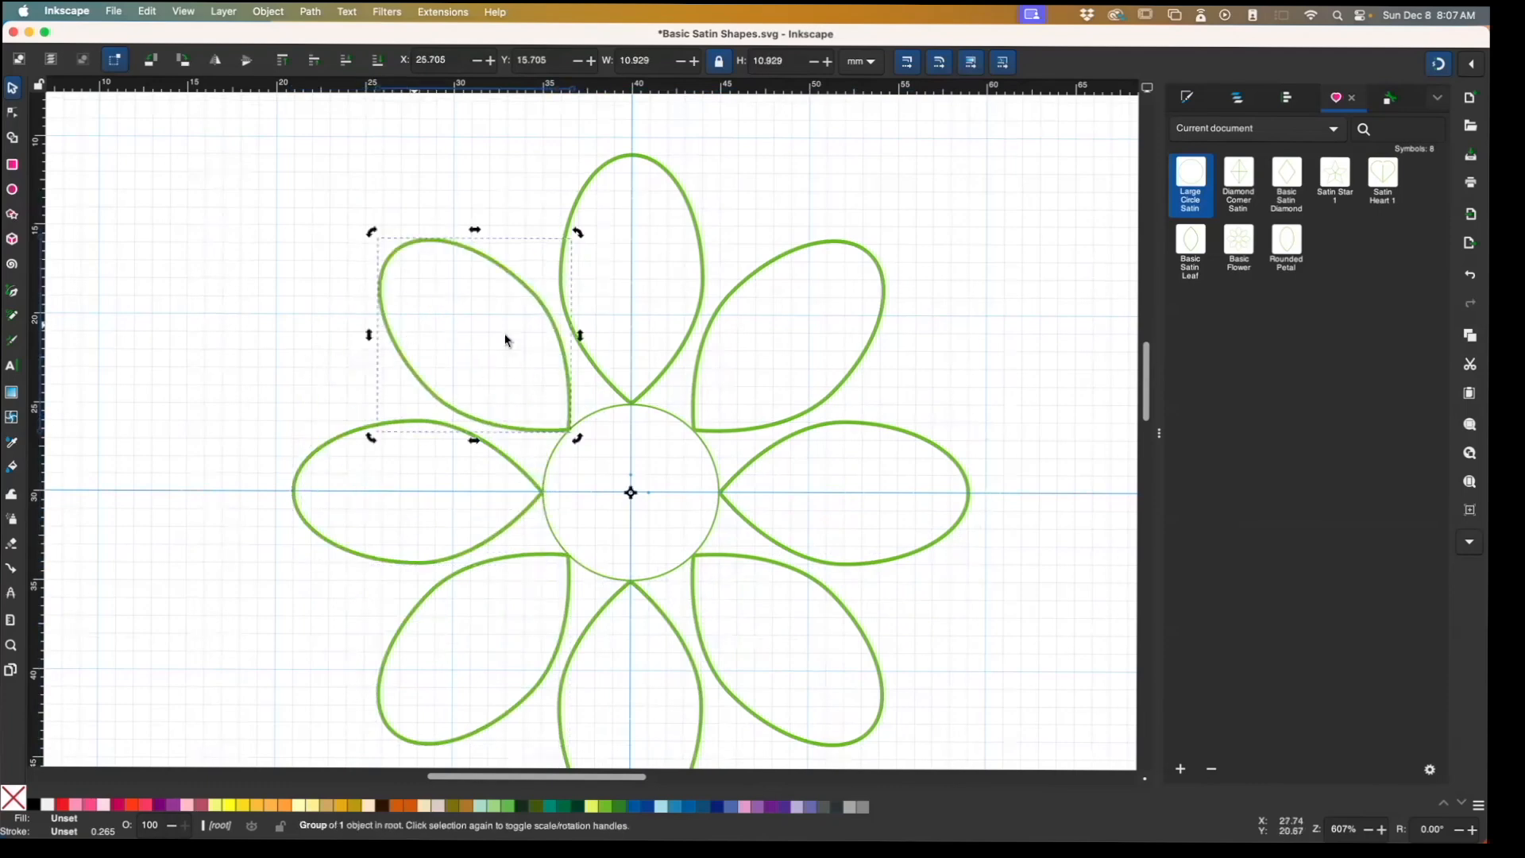
pyautogui.click(934, 328)
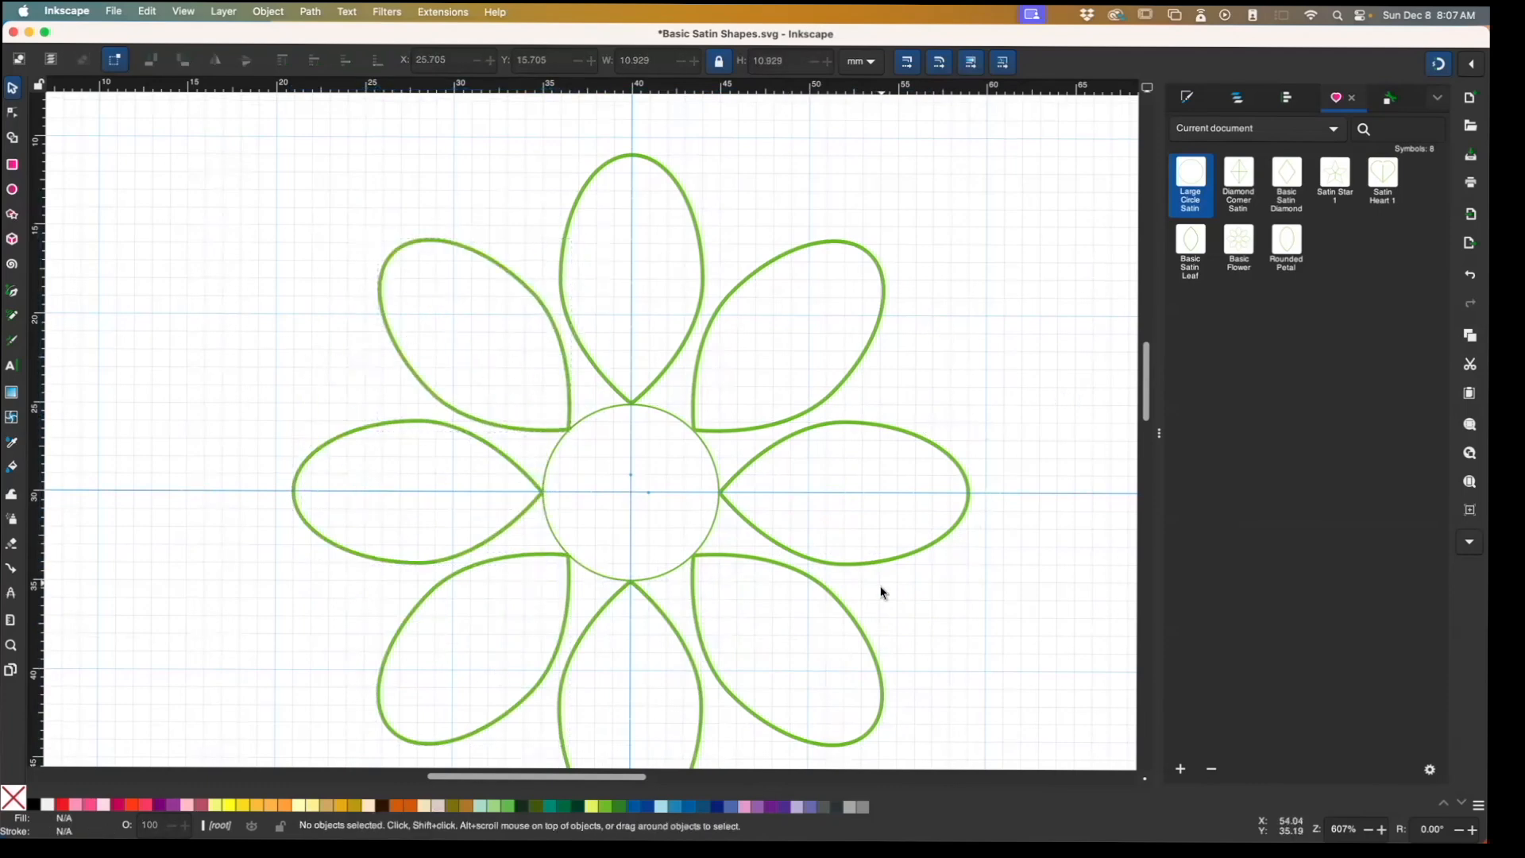
# Preview the whole flower's stitching with jump stitches shown, and apply the embroidery parameters
pyautogui.scroll(-3, 882, 593)
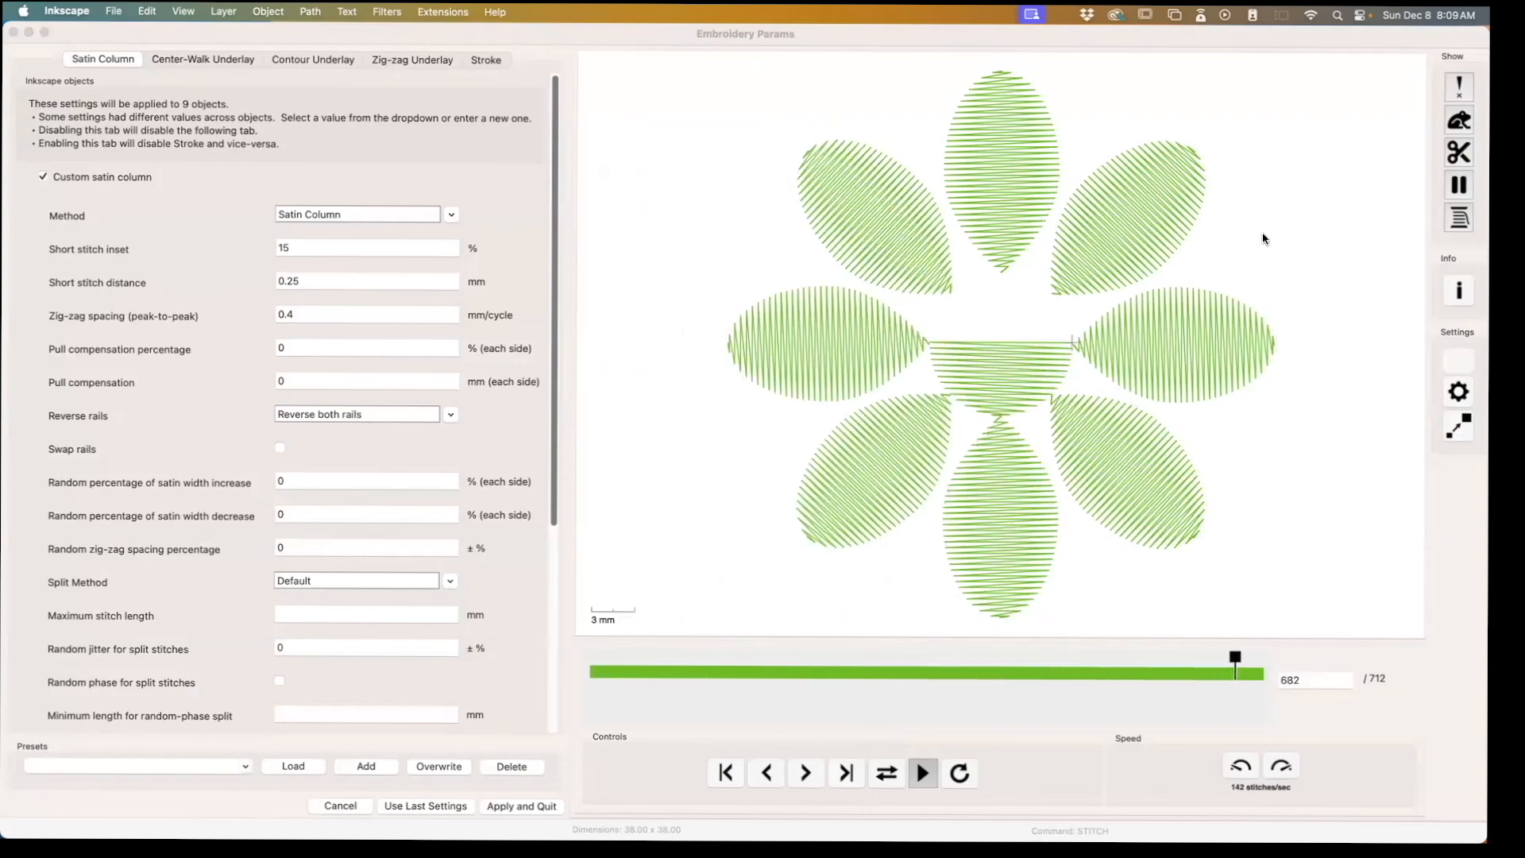
pyautogui.click(1458, 121)
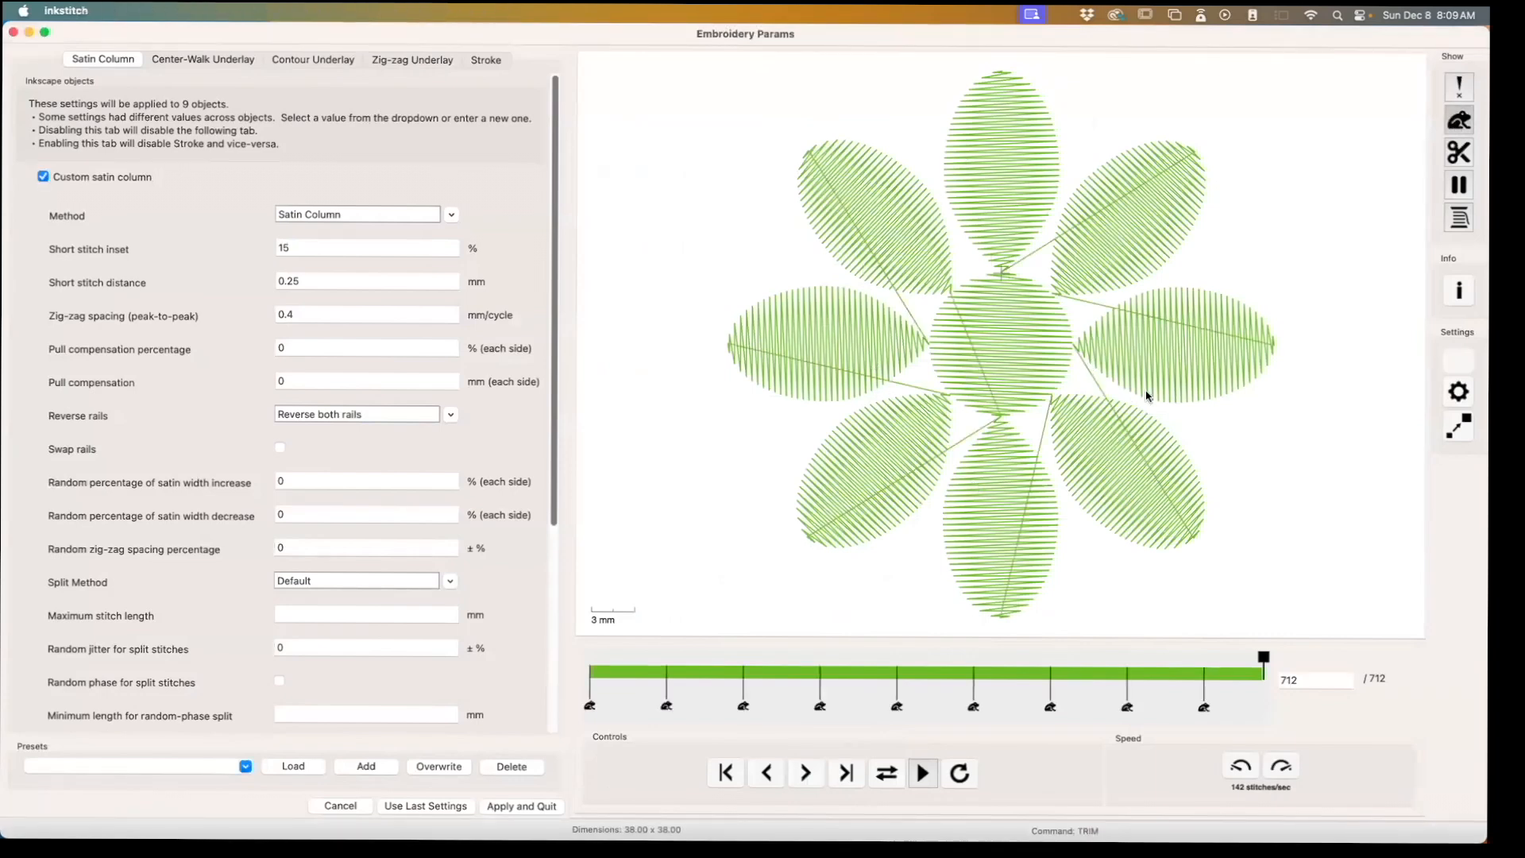
pyautogui.click(530, 807)
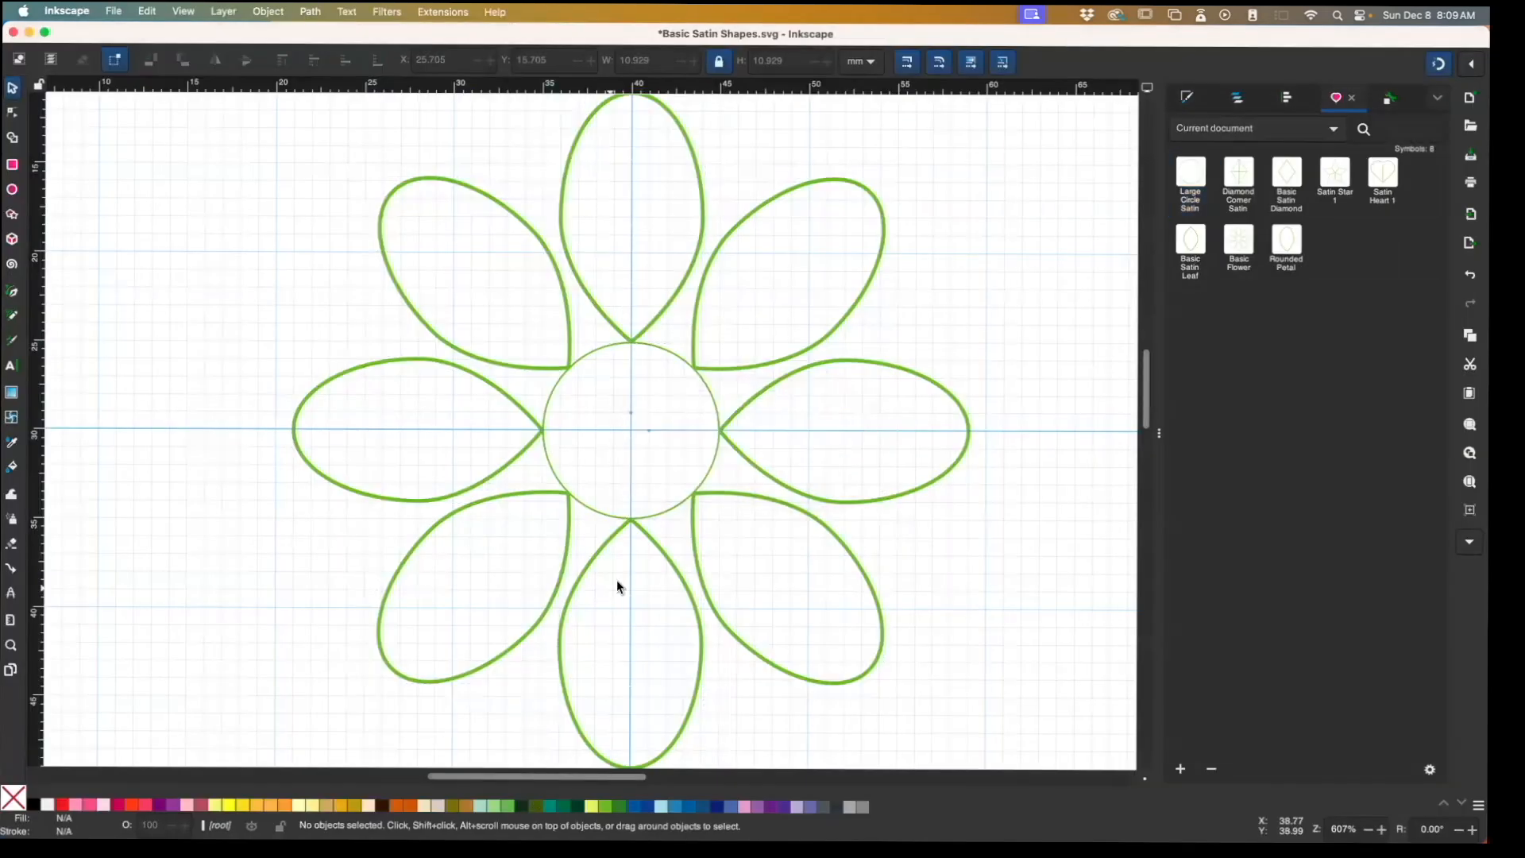
# Generate the flower's stitch plan over the design to examine it, and delete that stitch plan
pyautogui.press('ctrl')
pyautogui.hotkey('ctrl', 'shift', '/')
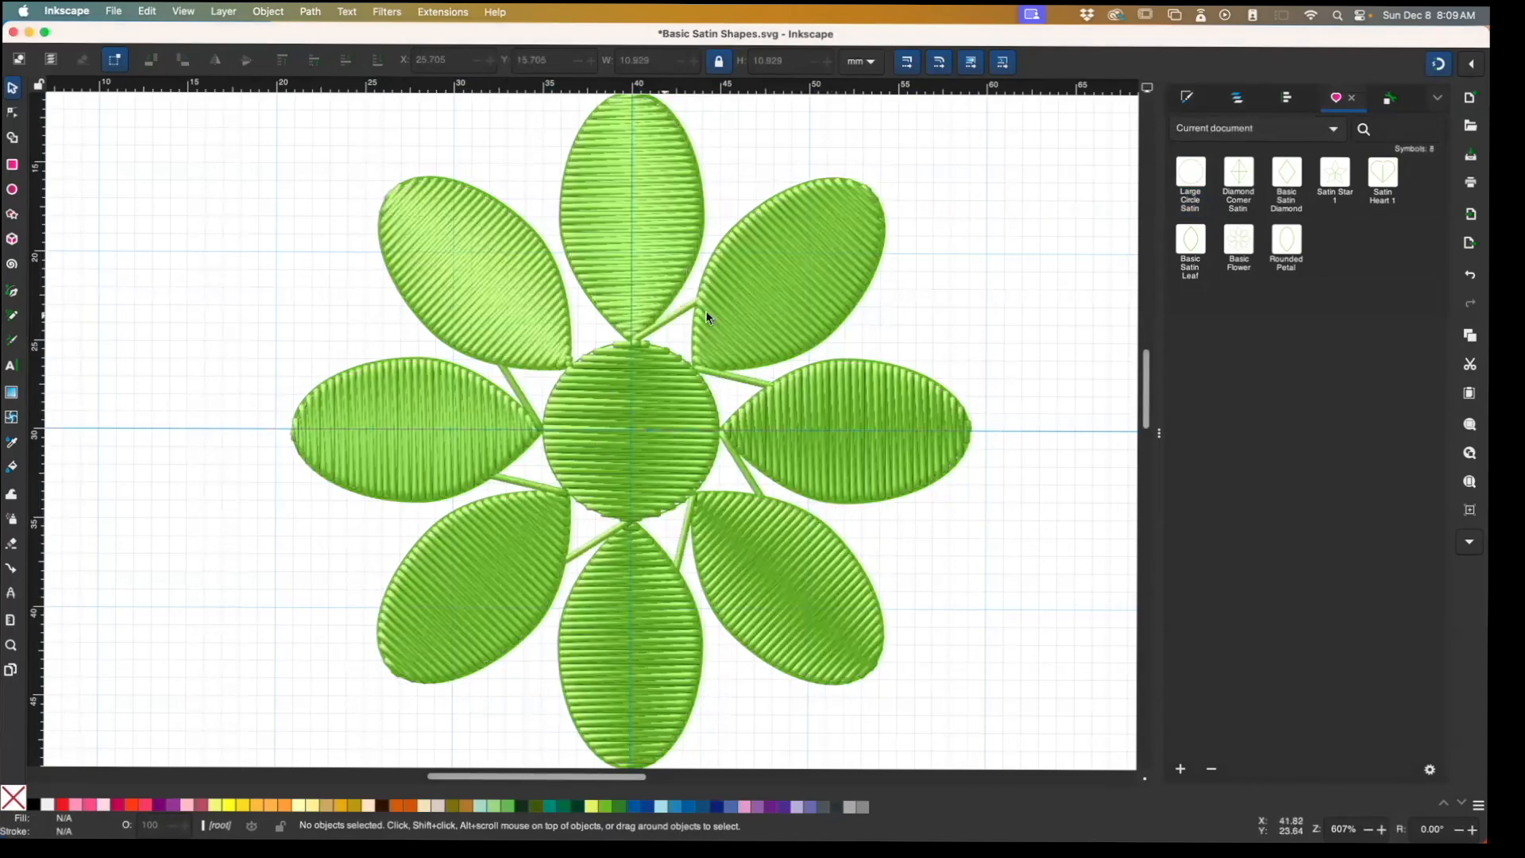
pyautogui.press('1')
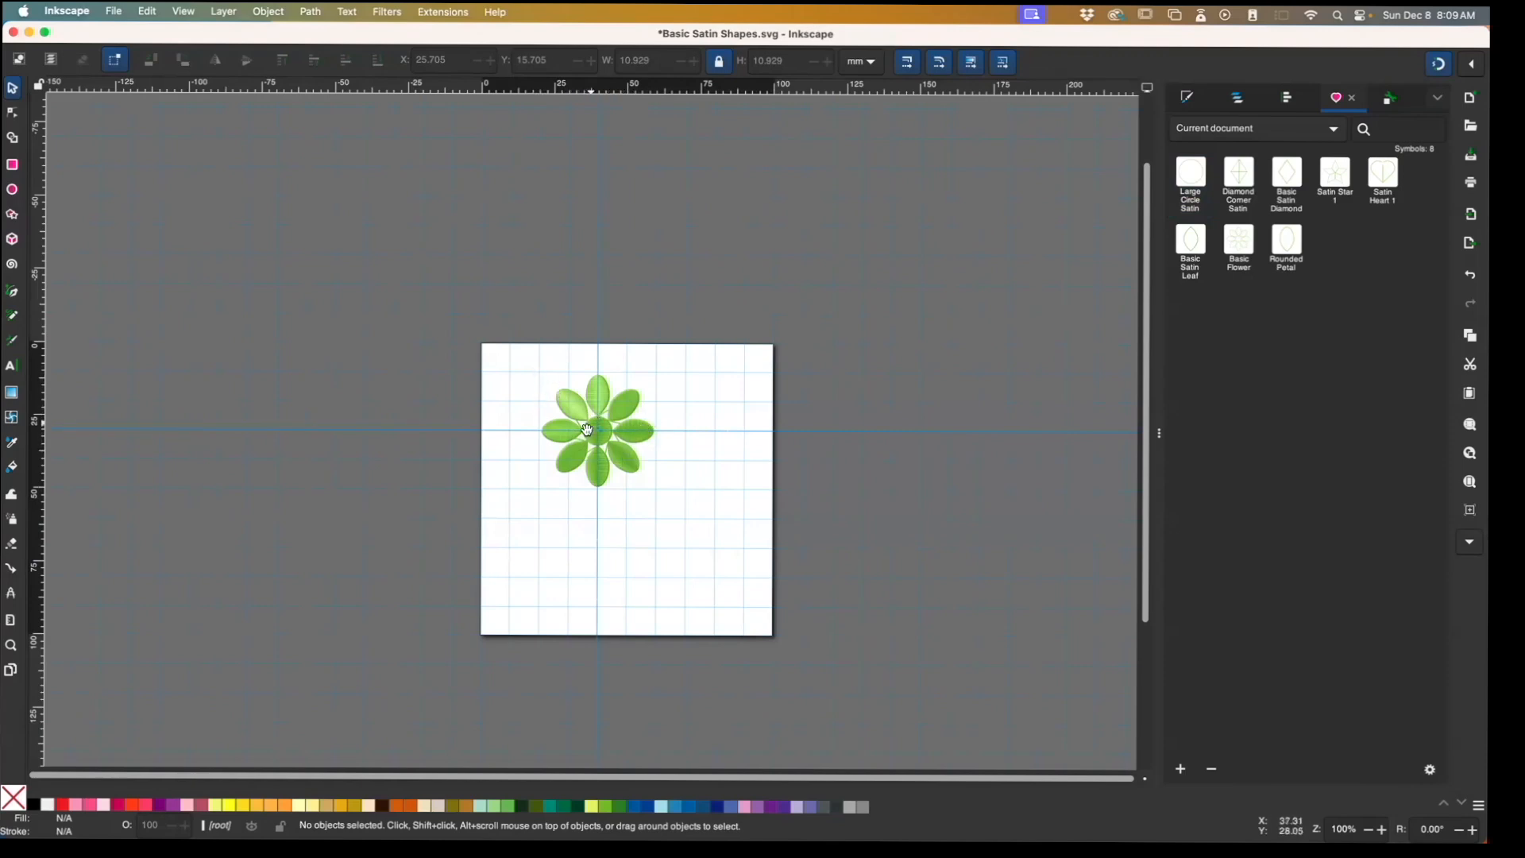
pyautogui.click(634, 469)
pyautogui.moveTo(634, 469); pyautogui.dragTo(761, 469)
pyautogui.press('Delete')
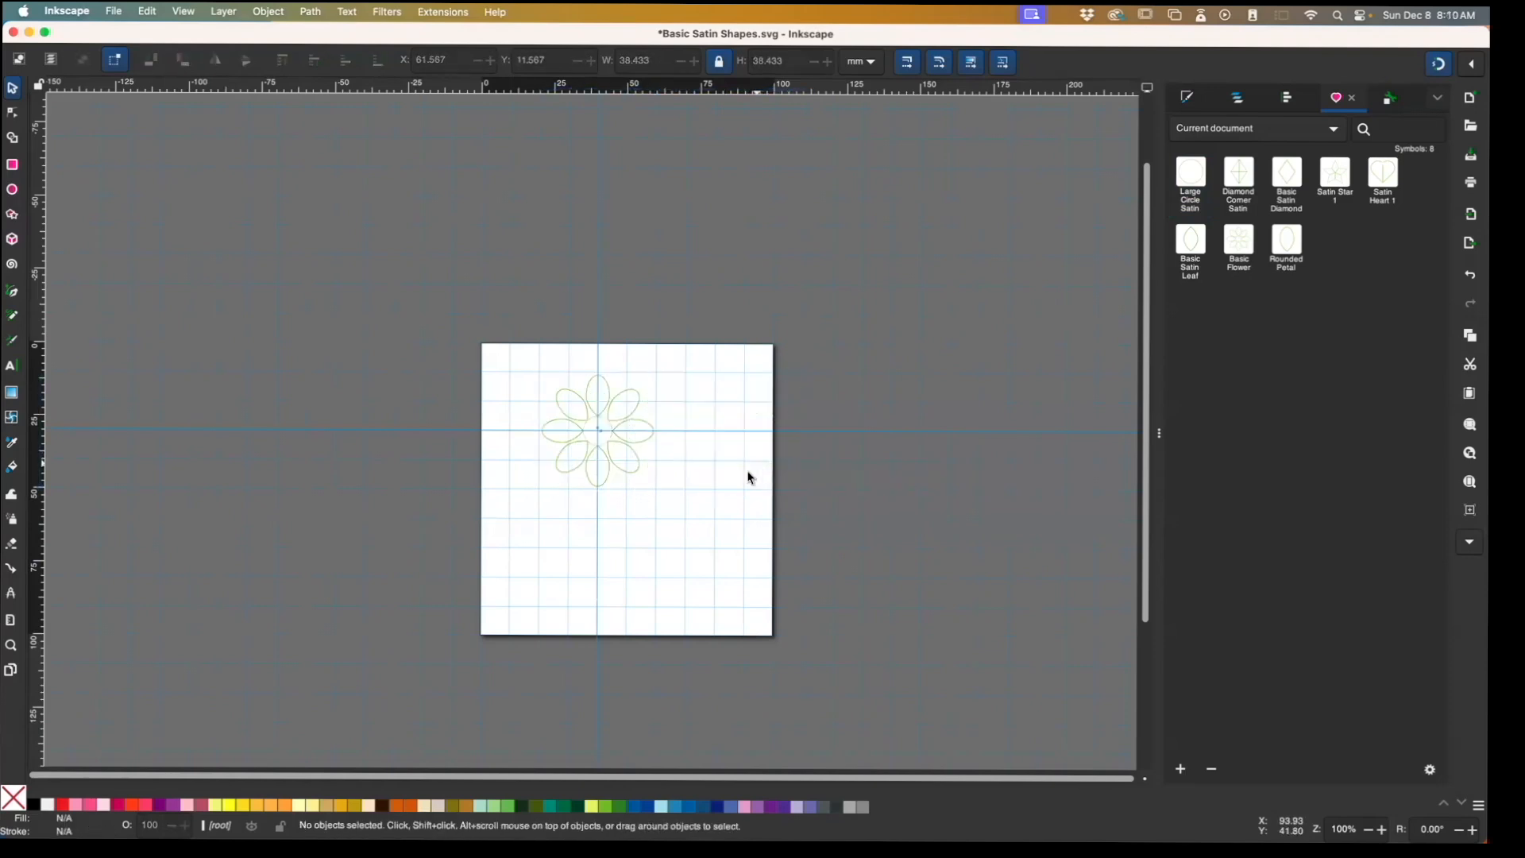
# Check the dimensions of the whole flower, of its uppermost petal and of the center circle
pyautogui.moveTo(521, 362); pyautogui.dragTo(667, 505)
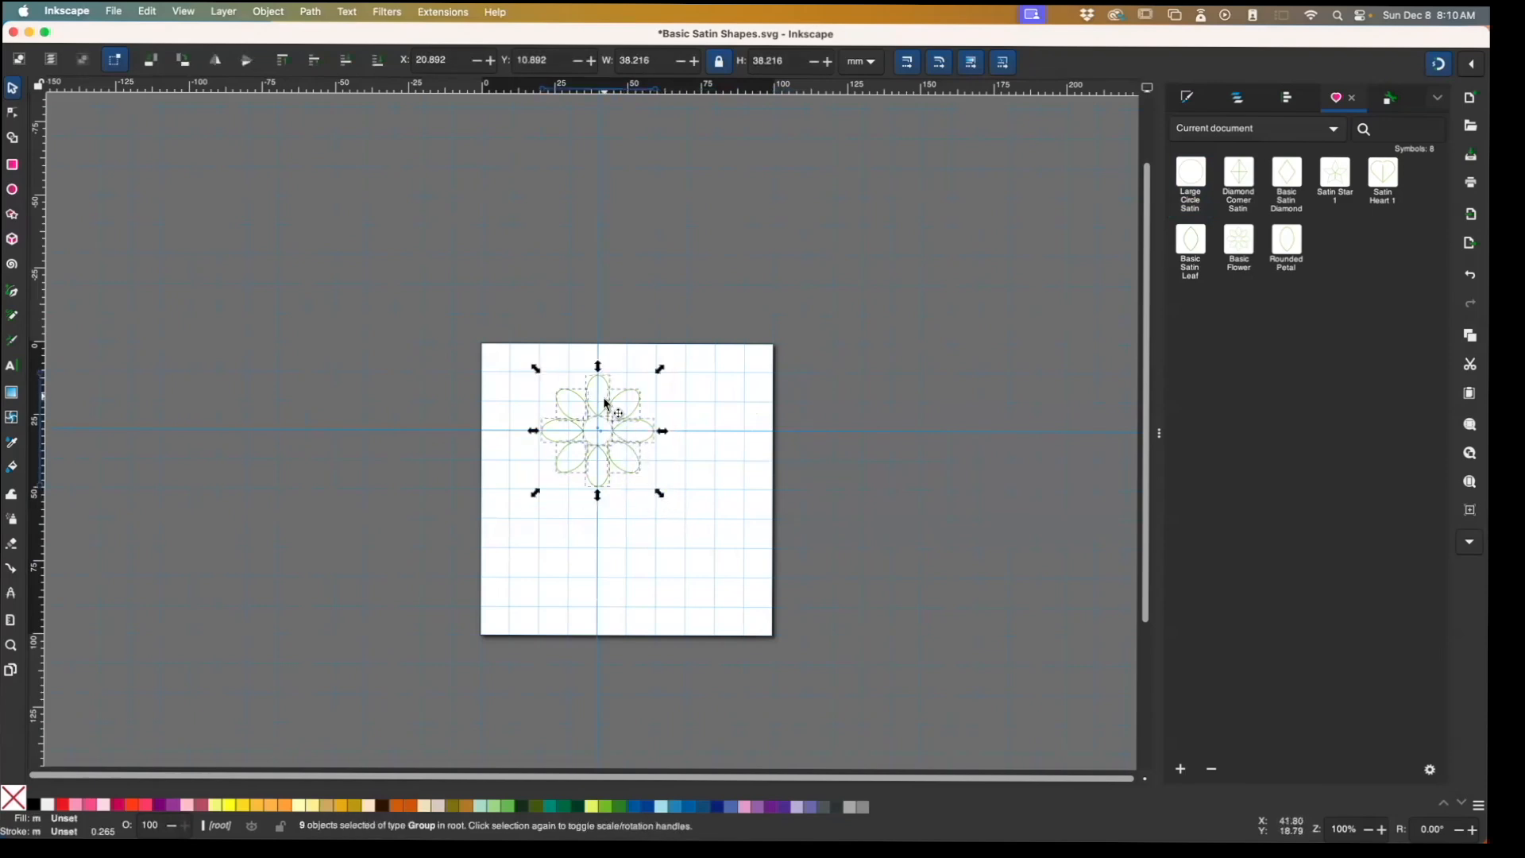
pyautogui.scroll(-2, 609, 410)
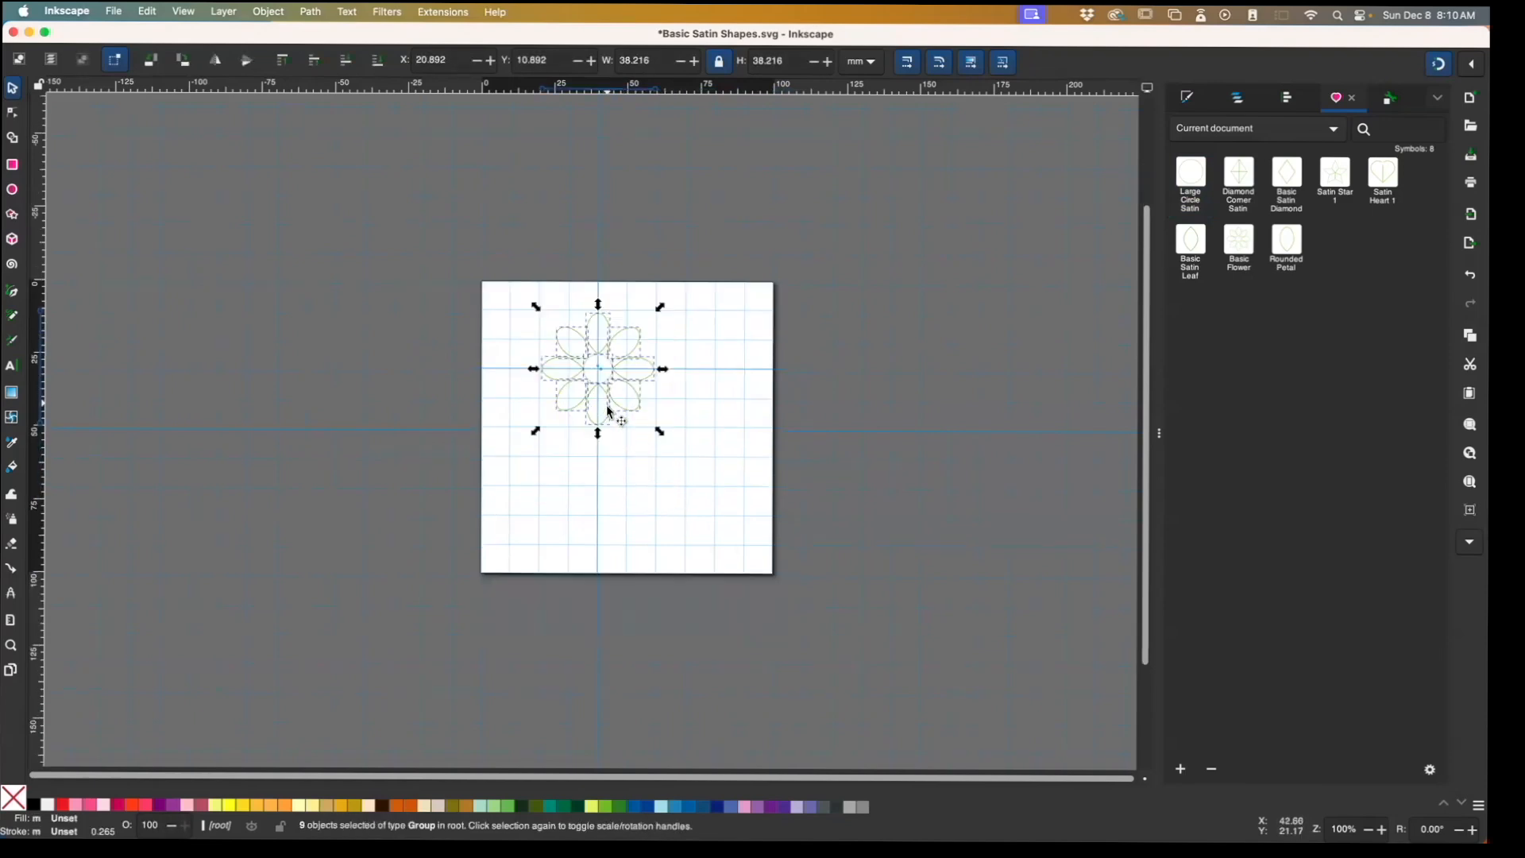
pyautogui.scroll(-1, 608, 410)
pyautogui.scroll(3, 608, 411)
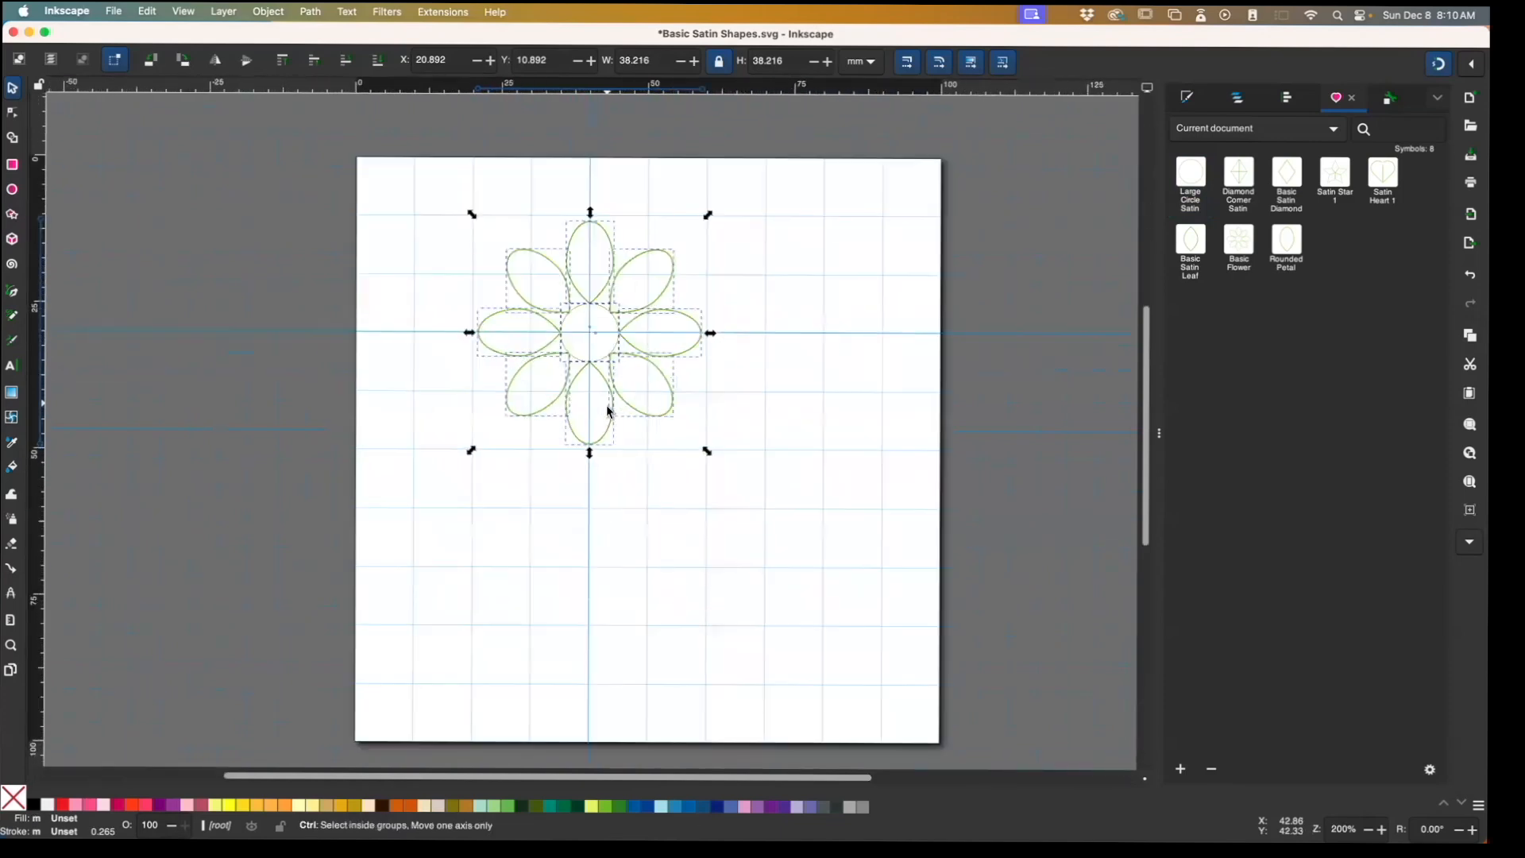
pyautogui.click(609, 232)
pyautogui.click(607, 232)
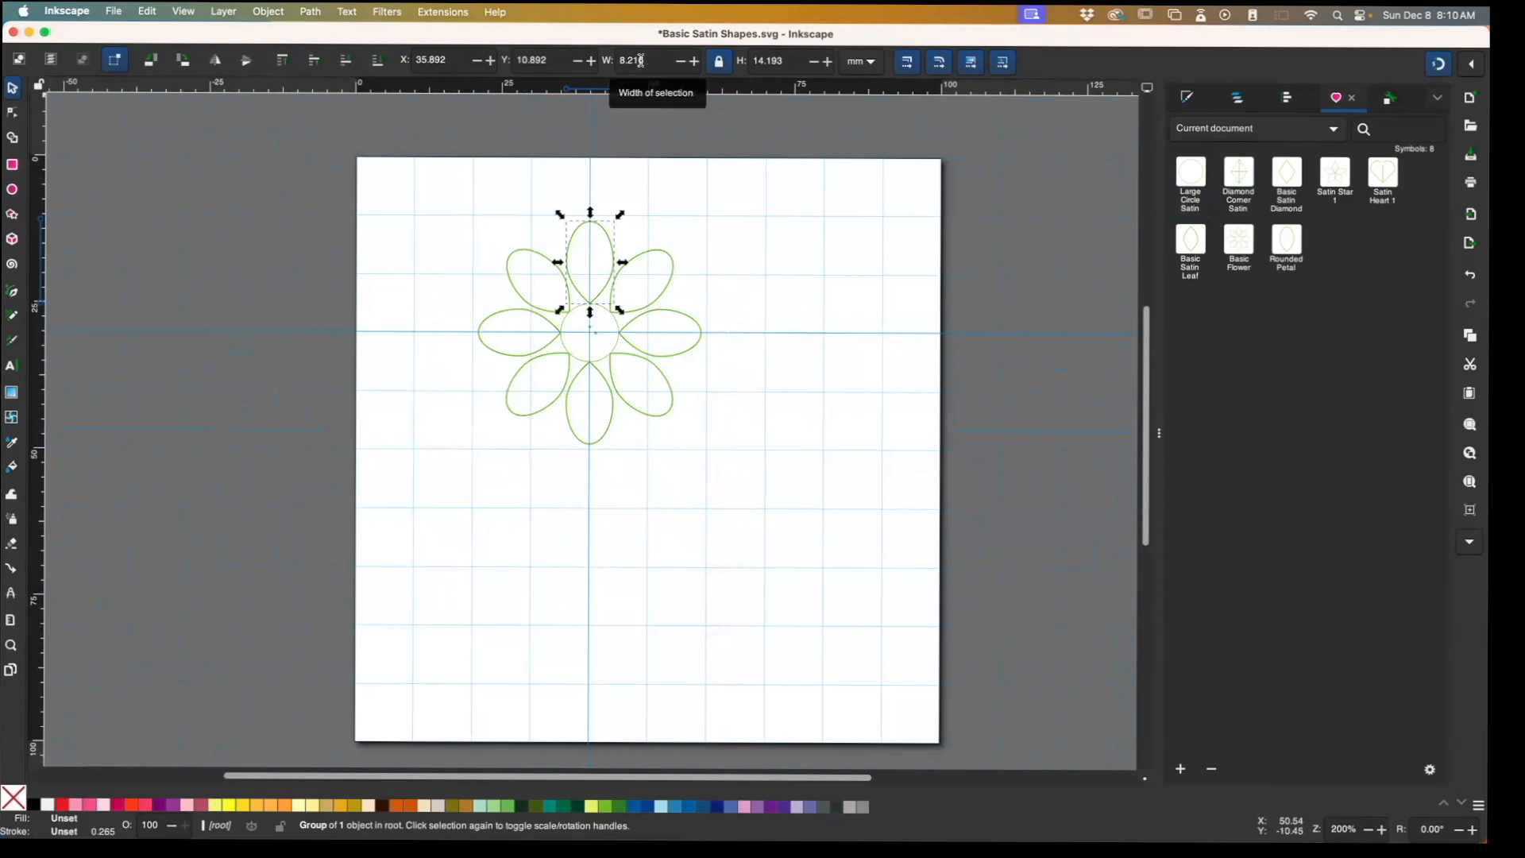
pyautogui.click(618, 343)
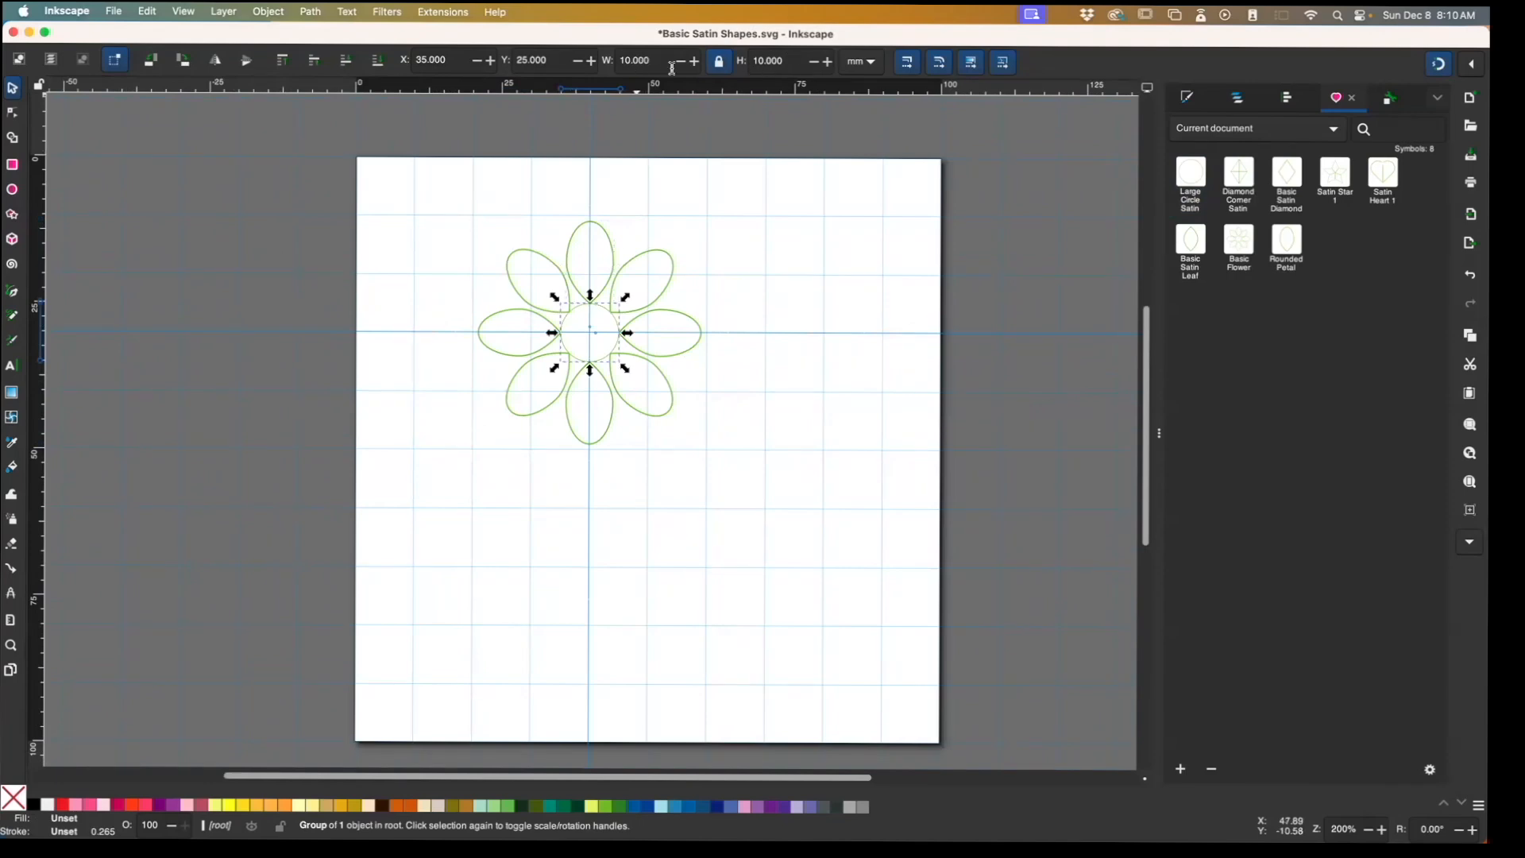
# Group the eight petals and the center circle into a single flower object
pyautogui.moveTo(461, 203); pyautogui.dragTo(728, 499)
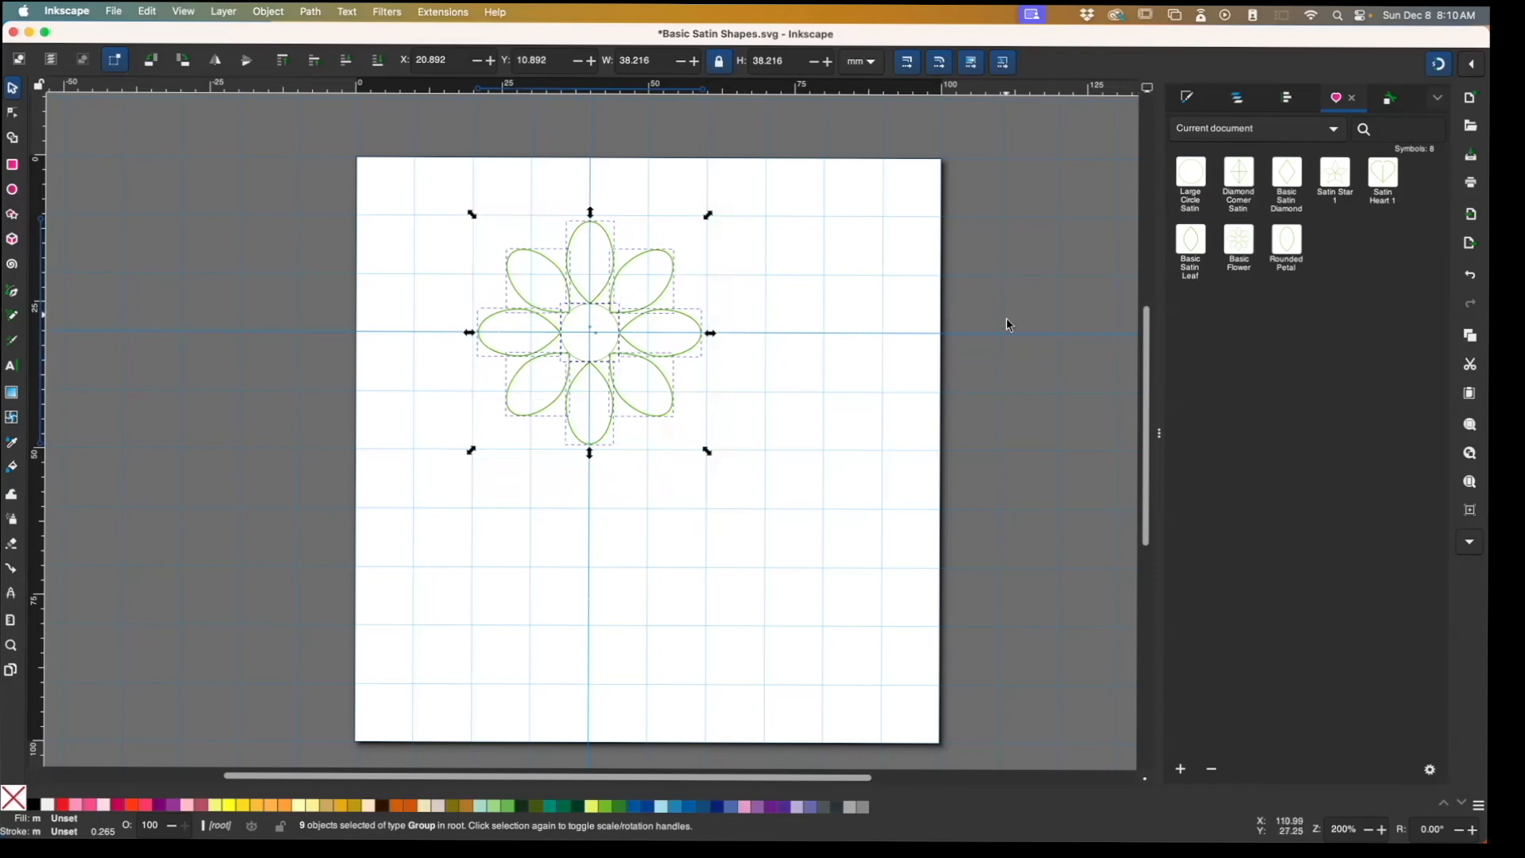
pyautogui.press('alt')
pyautogui.hotkey('ctrl', 'g')
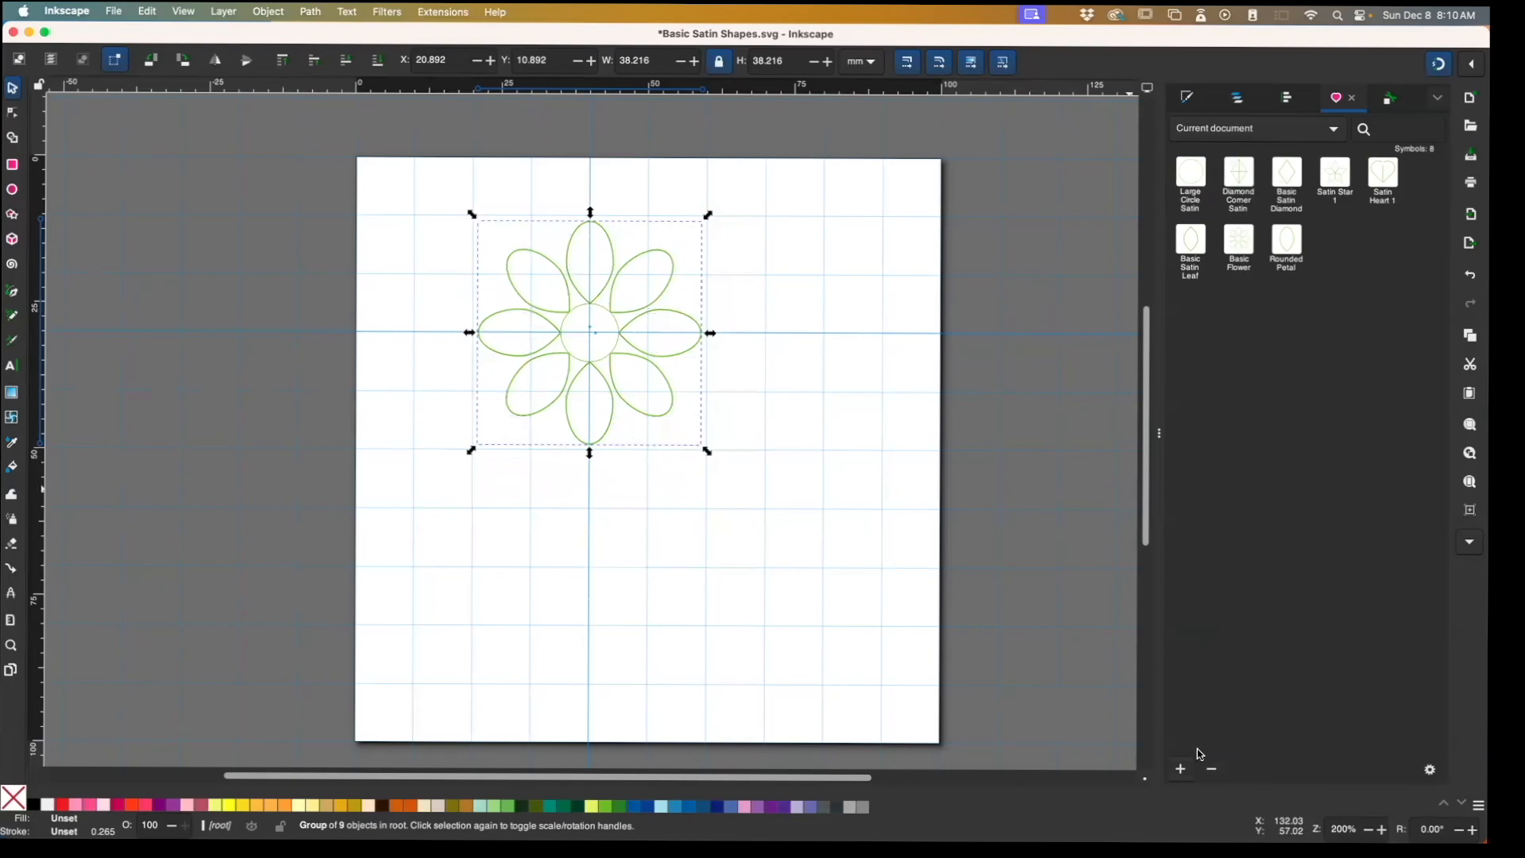
# Set the flower group's ID to "large round flower" and its label to "Basic Satin Shapes" in the object properties
pyautogui.click(1391, 99)
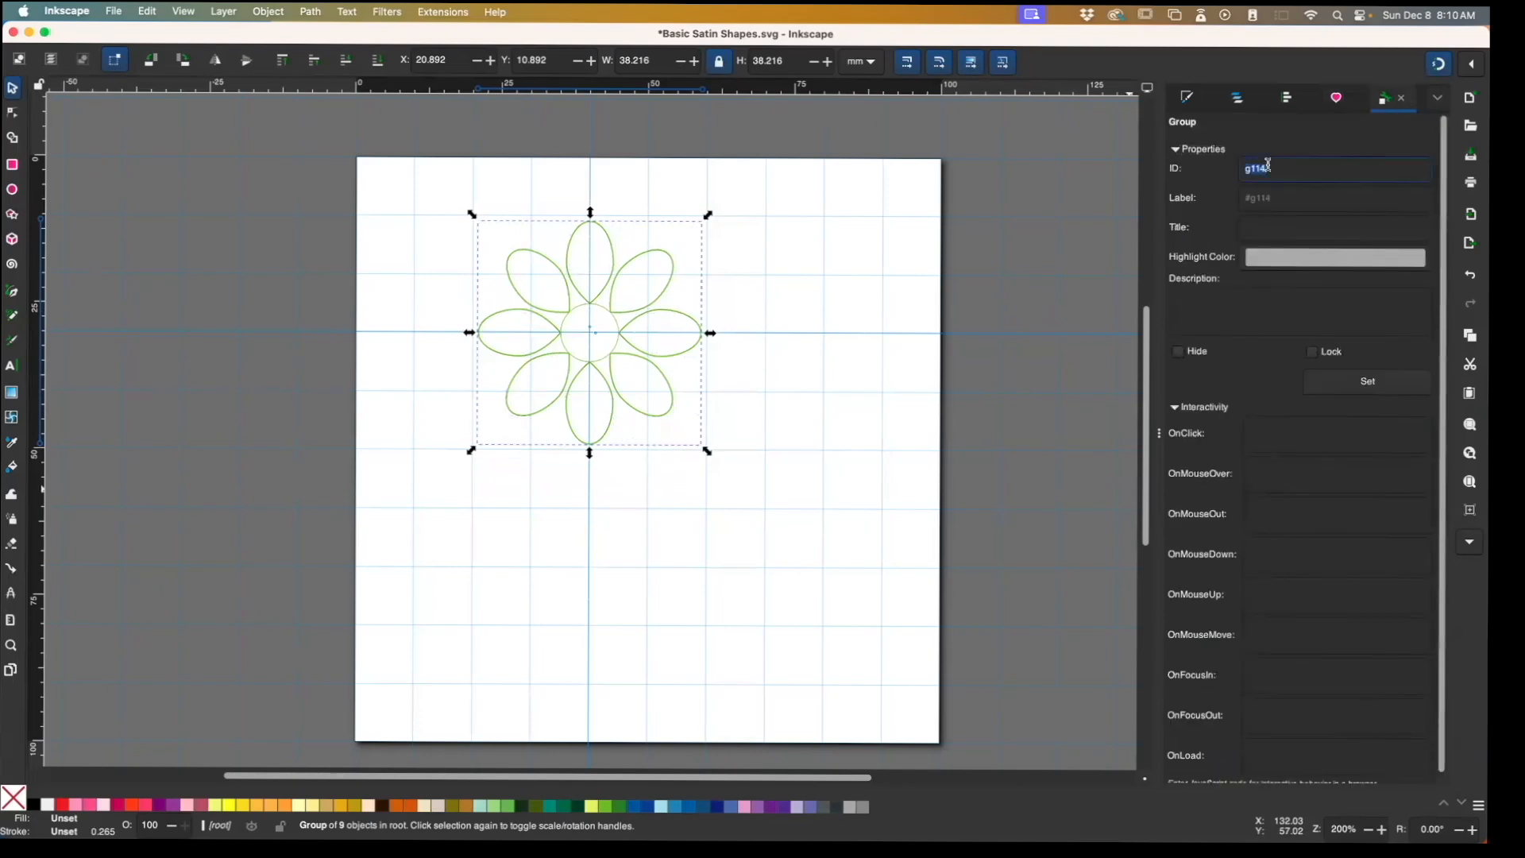
pyautogui.write('L')
pyautogui.press('BackSpace')
pyautogui.press('BackSpace')
pyautogui.press('BackSpace')
pyautogui.press('BackSpace')
pyautogui.press('BackSpace')
pyautogui.press('BackSpace')
pyautogui.press('BackSpace')
pyautogui.press('BackSpace')
pyautogui.press('BackSpace')
pyautogui.press('BackSpace')
pyautogui.write('er')
pyautogui.press('Tab')
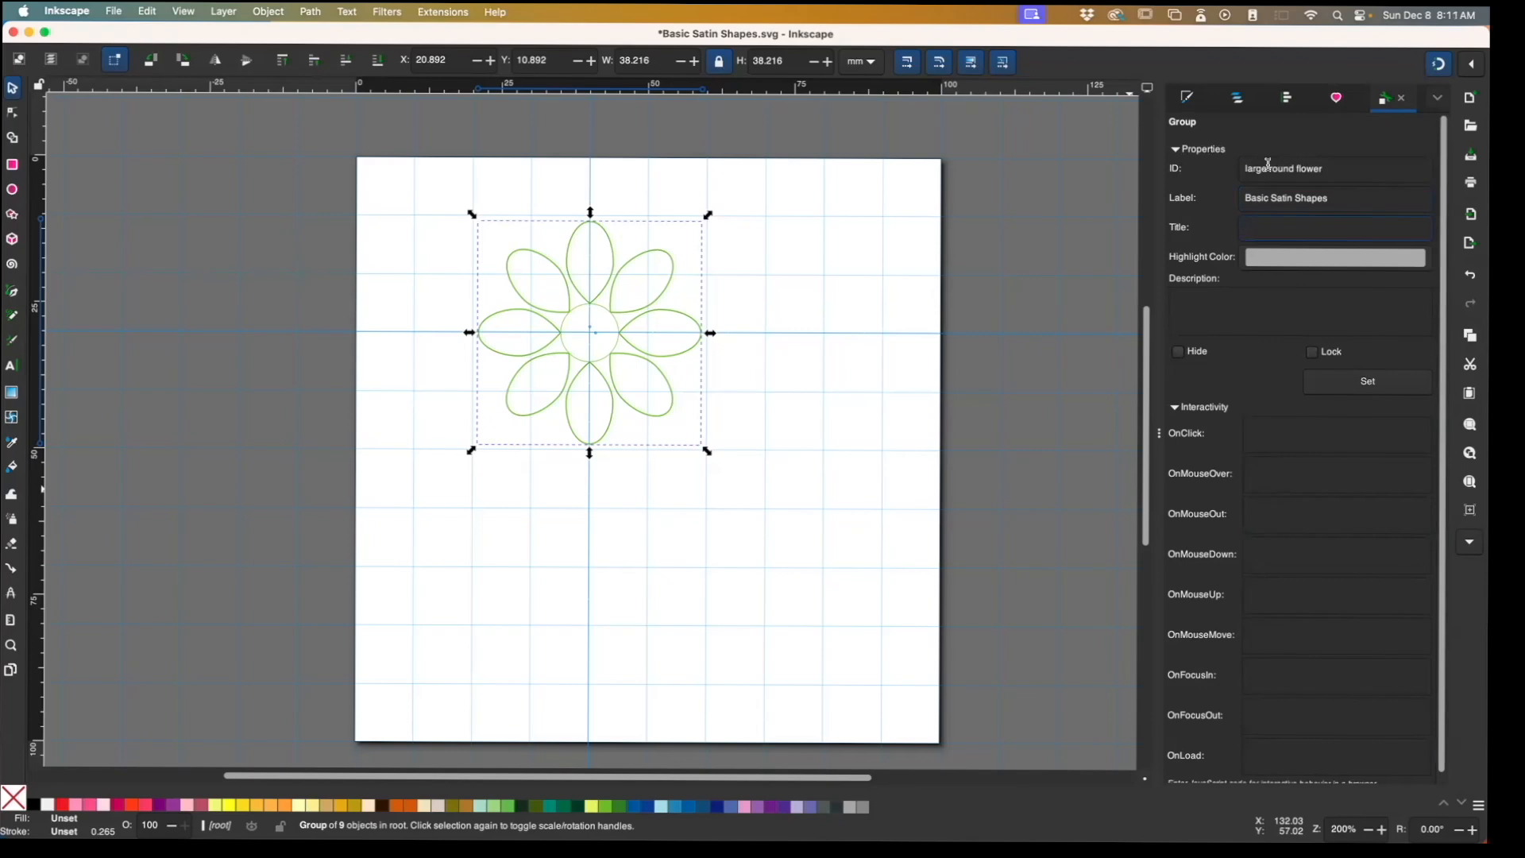
# Give the flower group the title "Large Round Flower"
pyautogui.press('BackSpace')
pyautogui.press('BackSpace')
pyautogui.press('BackSpace')
pyautogui.press('BackSpace')
pyautogui.press('BackSpace')
pyautogui.press('BackSpace')
pyautogui.write('Large Round Flower')
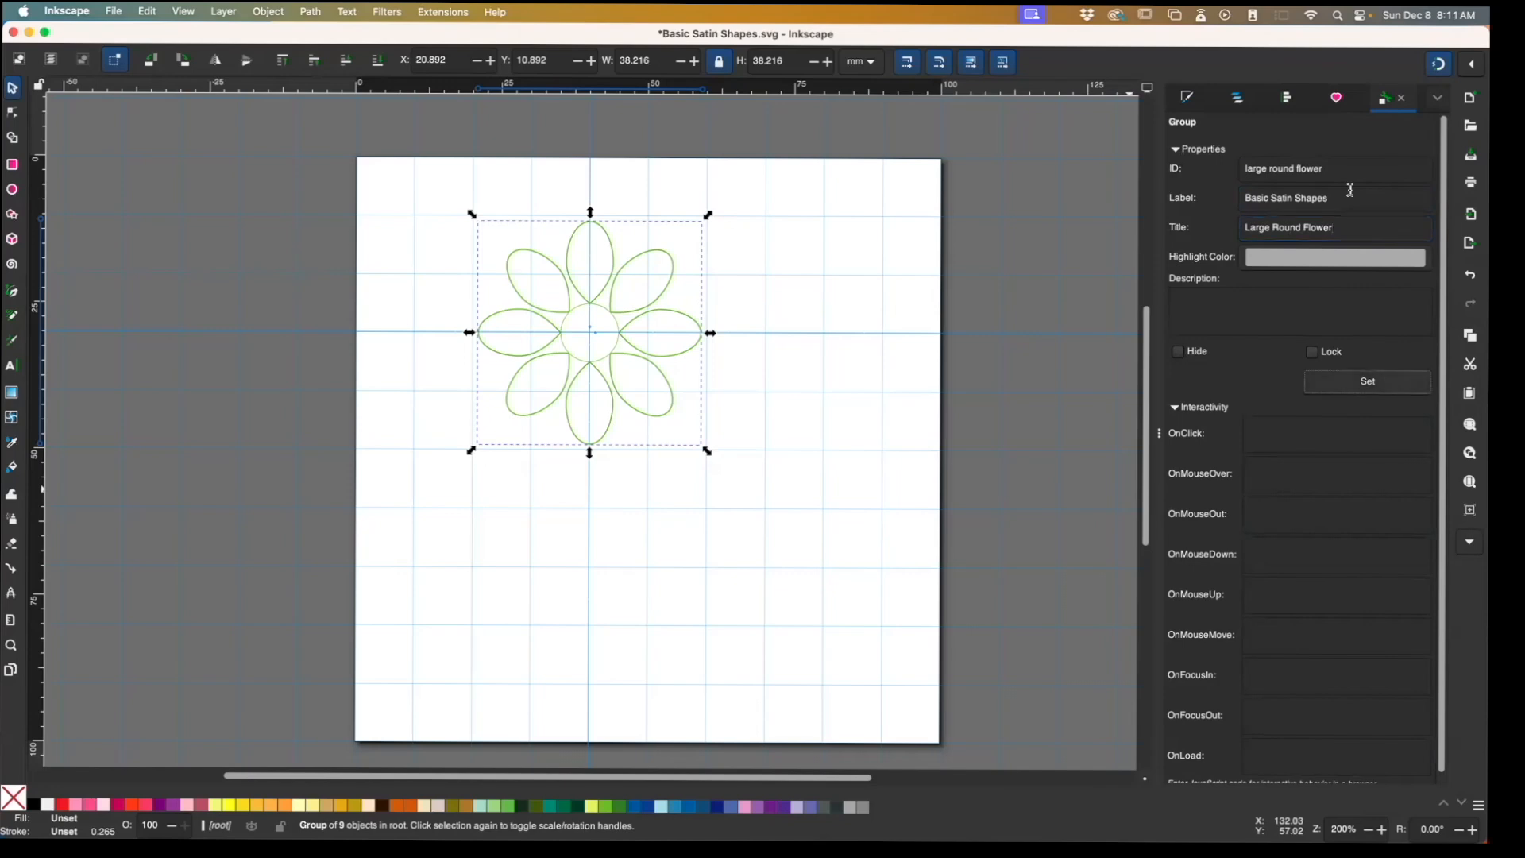
# Add the flower group to the current document's symbols, and delete the flower from the canvas
pyautogui.click(1337, 98)
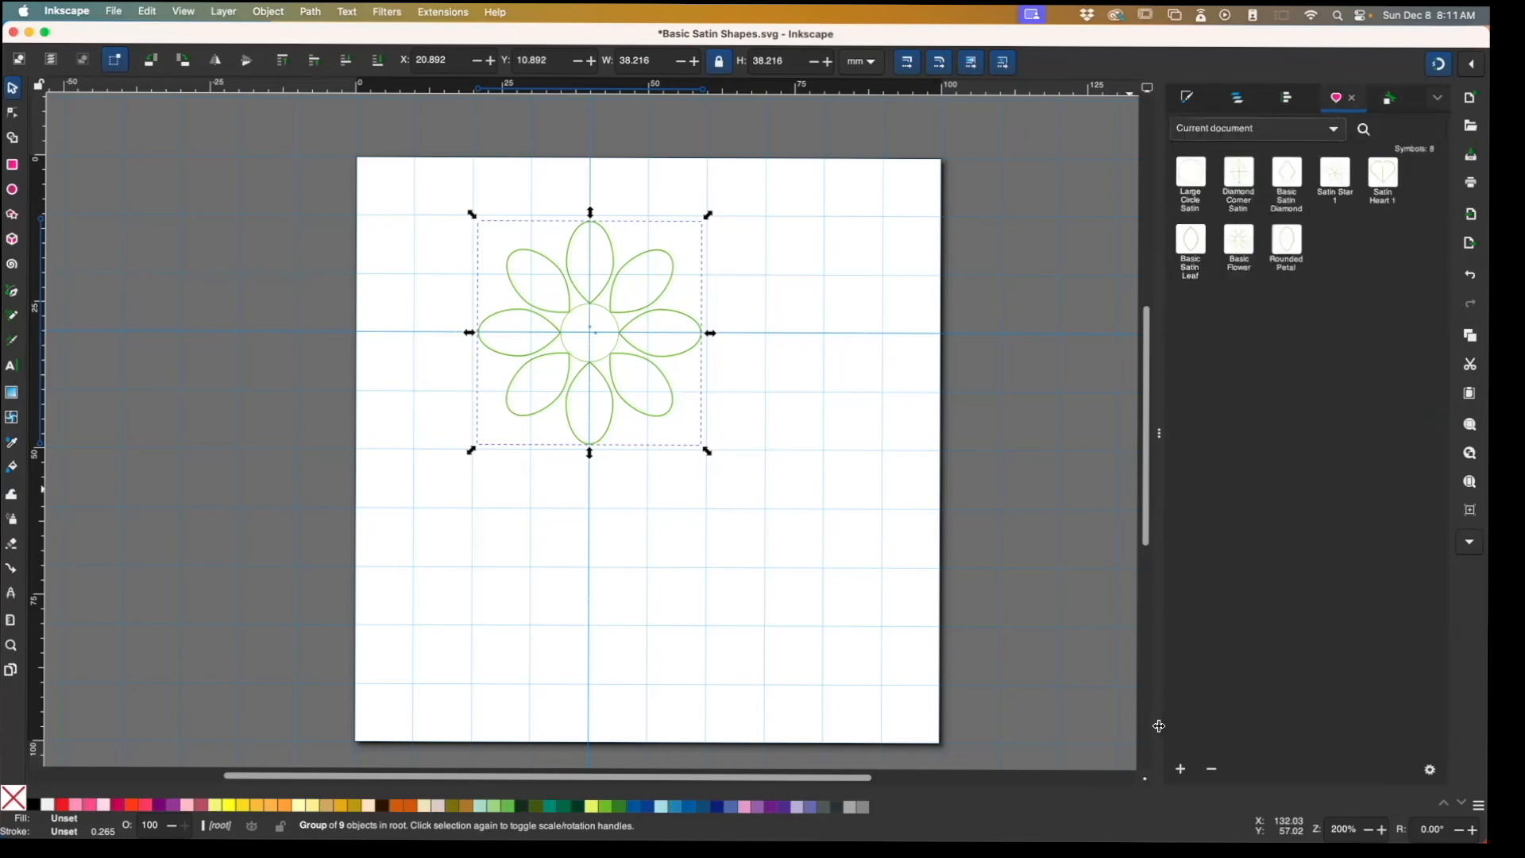
pyautogui.click(1180, 769)
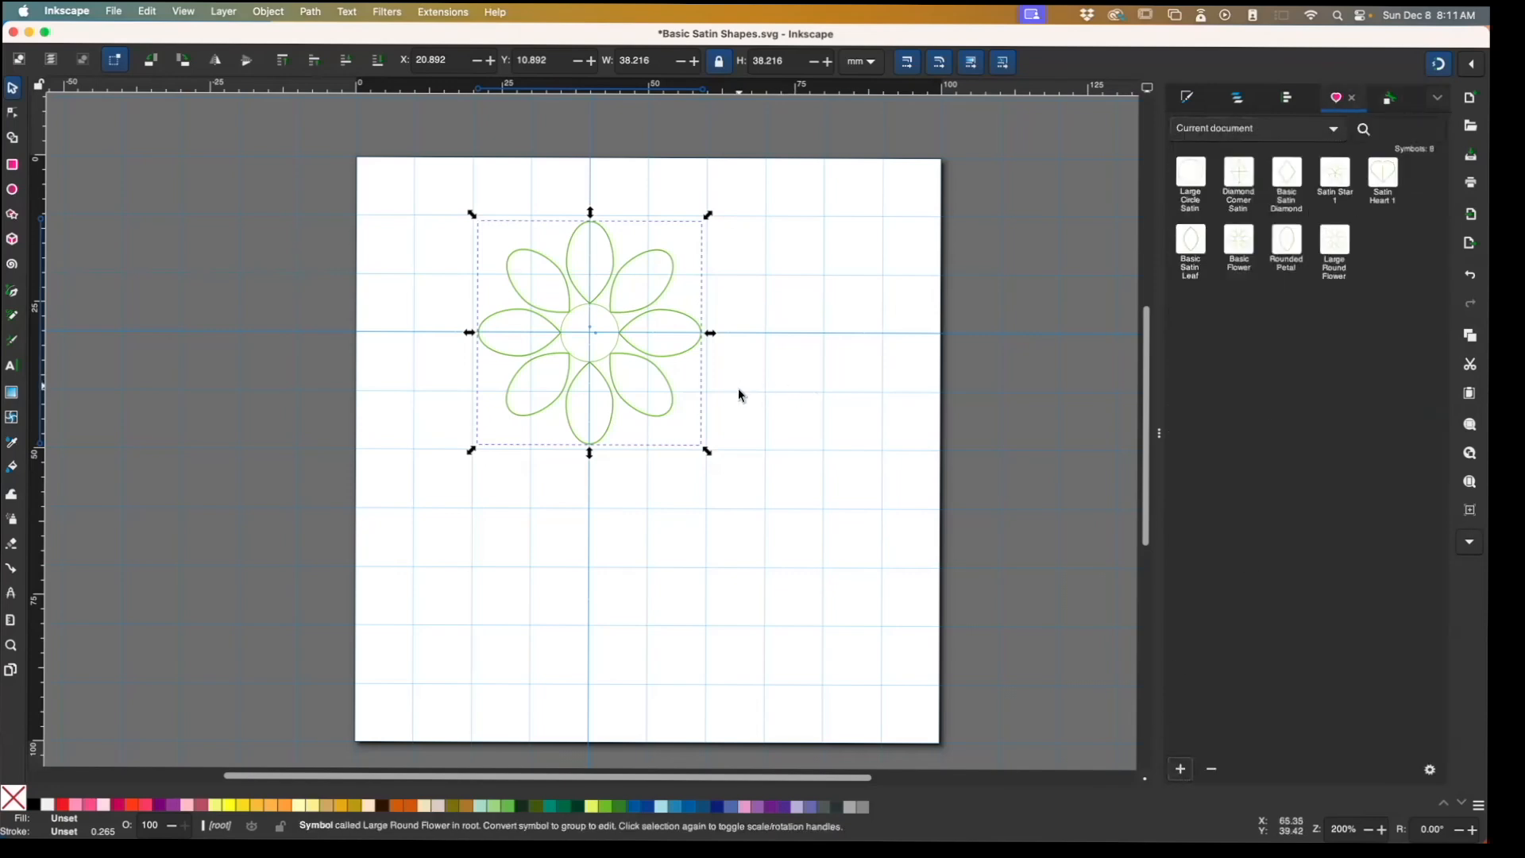
pyautogui.press('Delete')
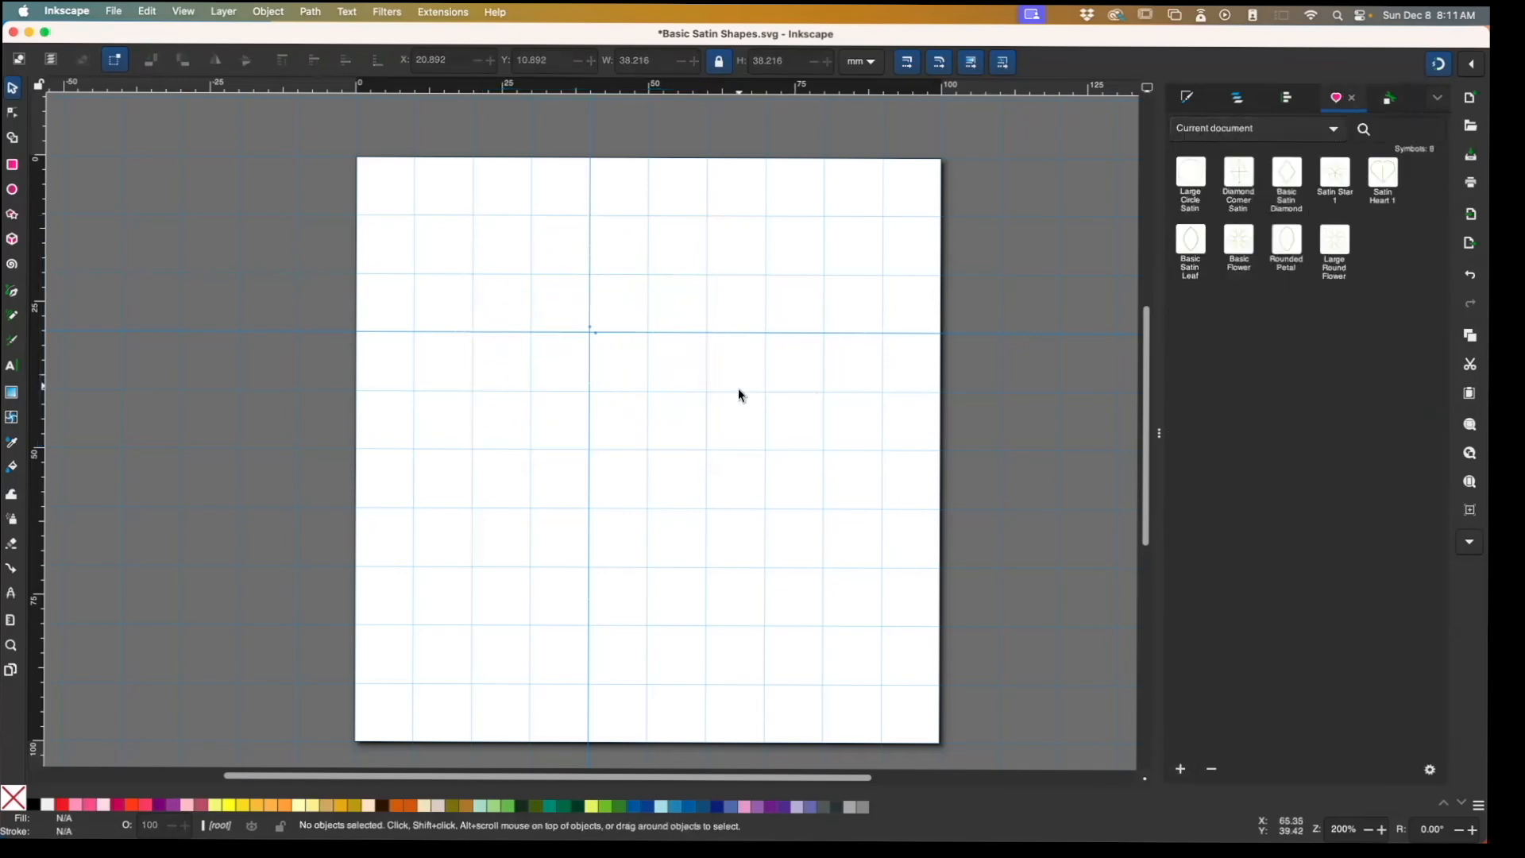